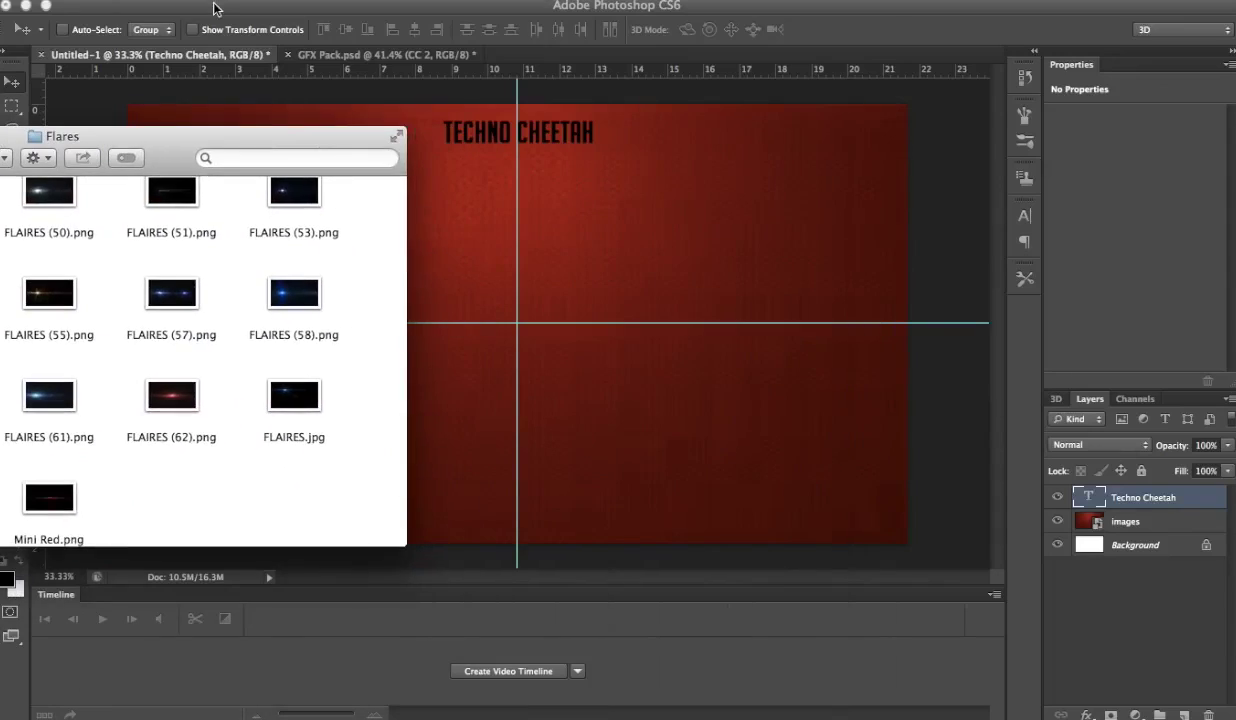
Retype the title as TECHNO CHEETAH at 48 pt and move it to top centre.
{"action": "left_click", "coordinate": [470, 238]}
{"action": "key", "text": "t"}
{"action": "left_click", "coordinate": [428, 135]}
{"action": "key", "text": "ctrl+a"}
{"action": "key", "text": "BackSpace"}
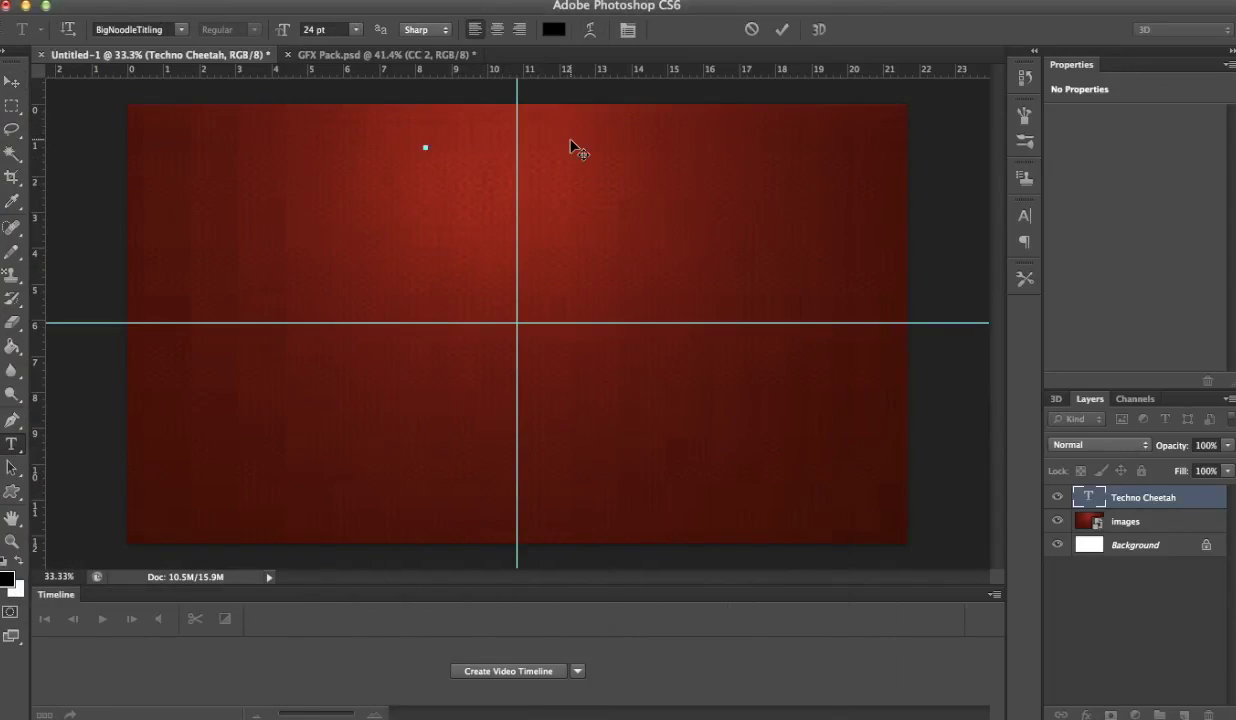
{"action": "left_click", "coordinate": [355, 29]}
{"action": "left_click", "coordinate": [320, 196]}
{"action": "type", "text": "HEETAH"}
{"action": "left_click", "coordinate": [12, 81]}
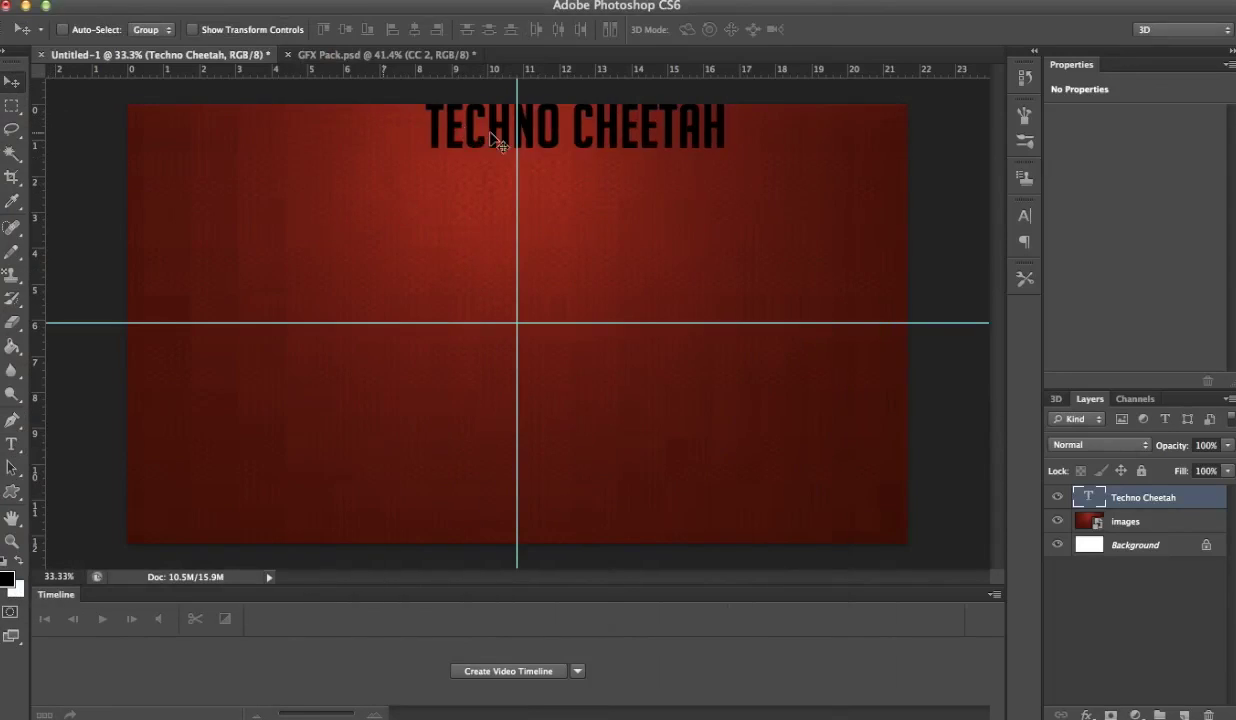
{"action": "left_click_drag", "start_coordinate": [484, 138], "coordinate": [428, 148]}
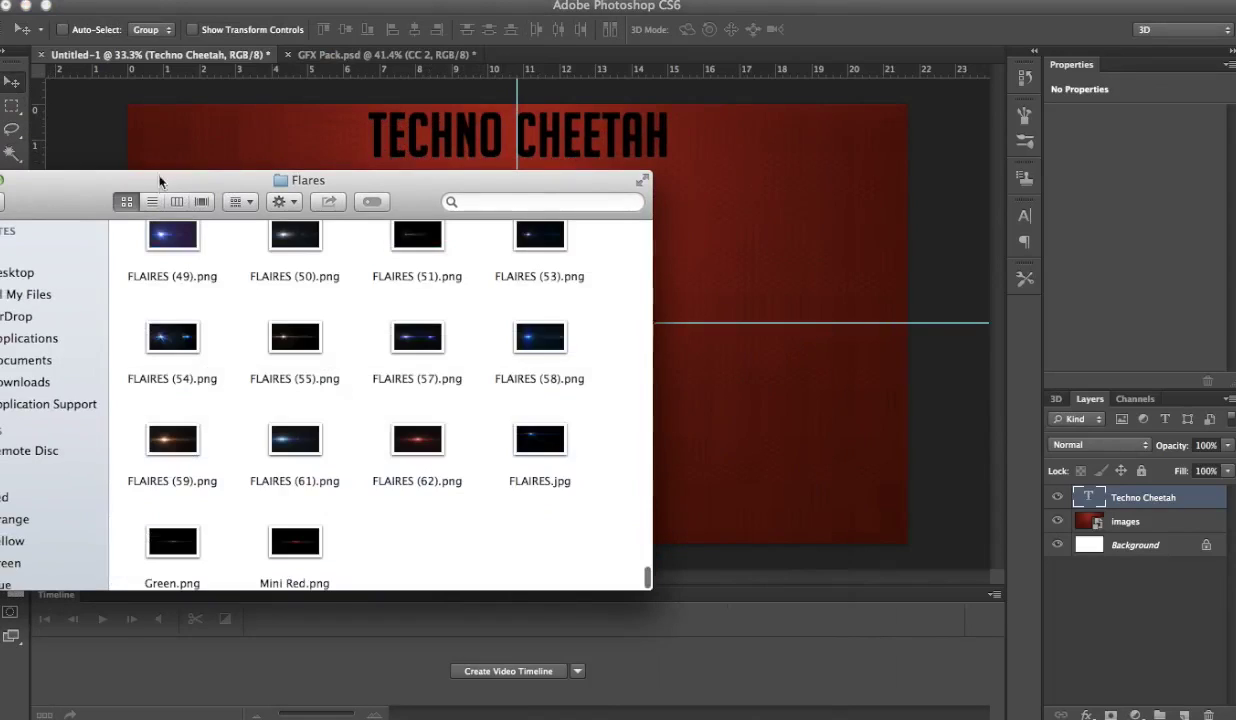
Place the Mini Red.png flare beside the title in Lighten blend mode.
{"action": "left_click", "coordinate": [285, 542]}
{"action": "mouse_move", "coordinate": [285, 542]}
{"action": "left_mouse_down"}
{"action": "mouse_move", "coordinate": [743, 339]}
{"action": "mouse_move", "coordinate": [806, 290]}
{"action": "left_mouse_up"}
{"action": "key", "text": "Return"}
{"action": "left_click", "coordinate": [1099, 445]}
{"action": "left_click", "coordinate": [1068, 569]}
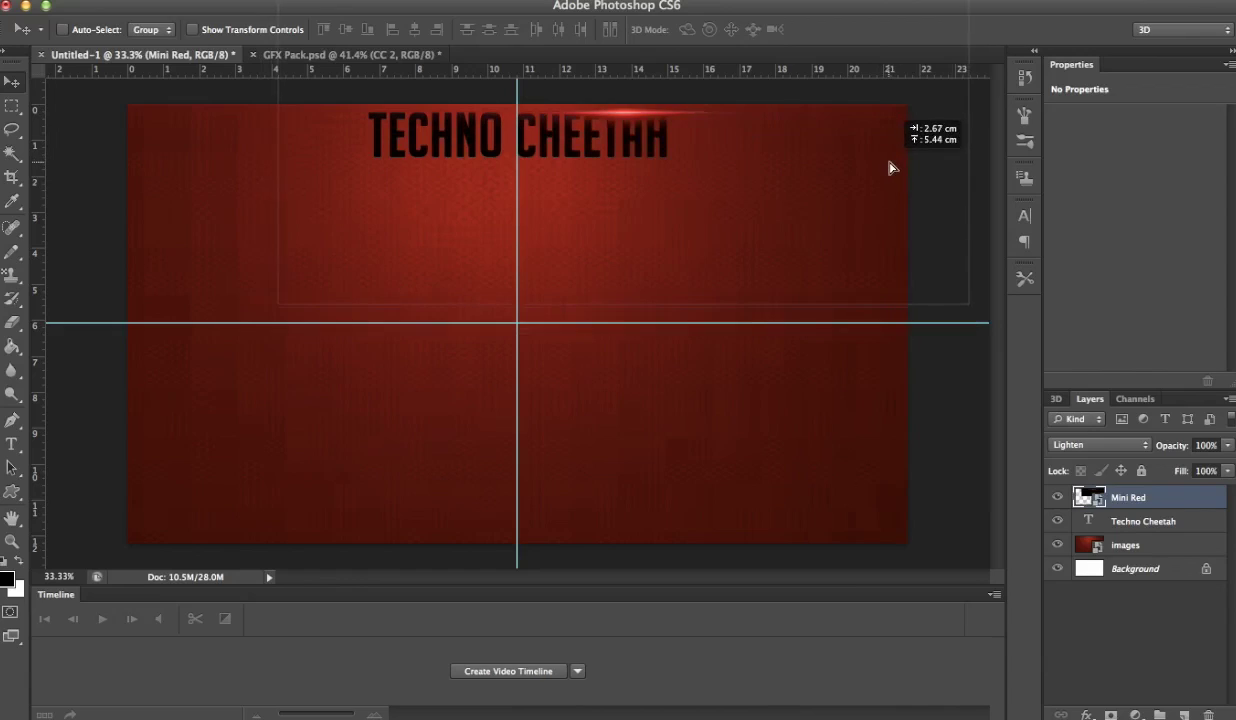
{"action": "left_click_drag", "start_coordinate": [925, 210], "coordinate": [925, 210]}
{"action": "left_click", "coordinate": [1099, 445]}
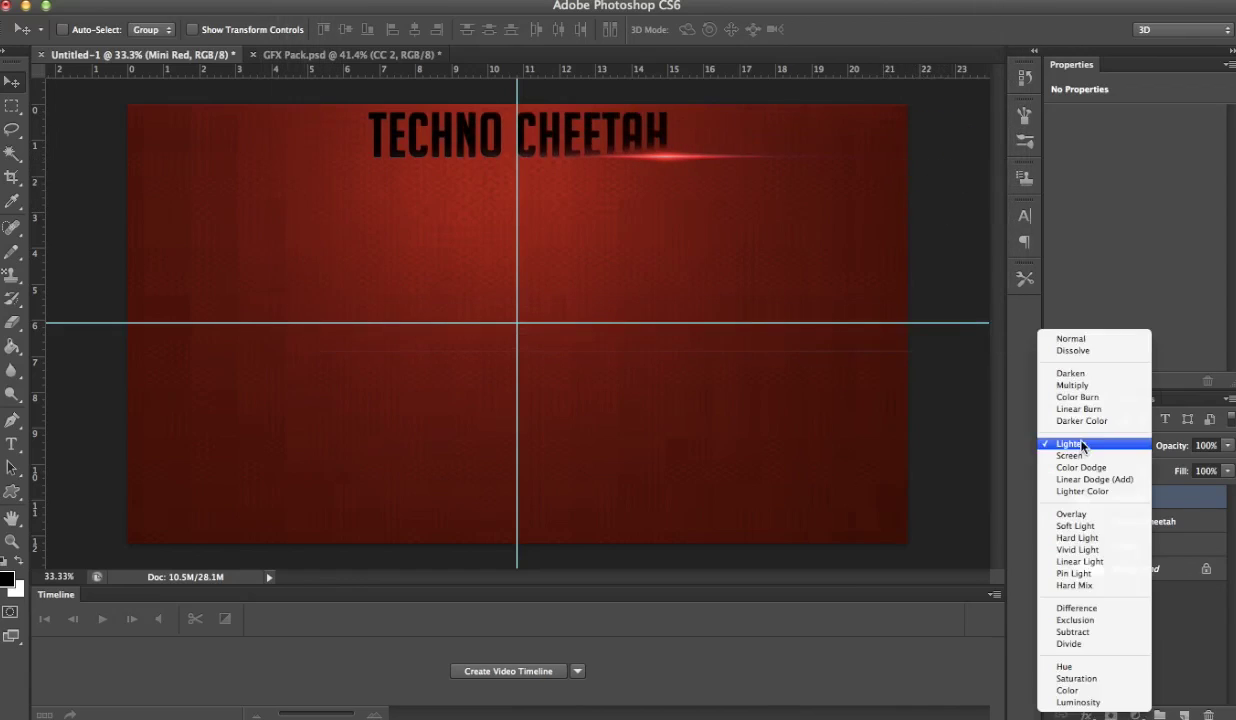
{"action": "left_click", "coordinate": [1080, 436]}
Preview the Green.png flare, then browse into the Light Rays folder.
{"action": "key", "text": "super+Tab"}
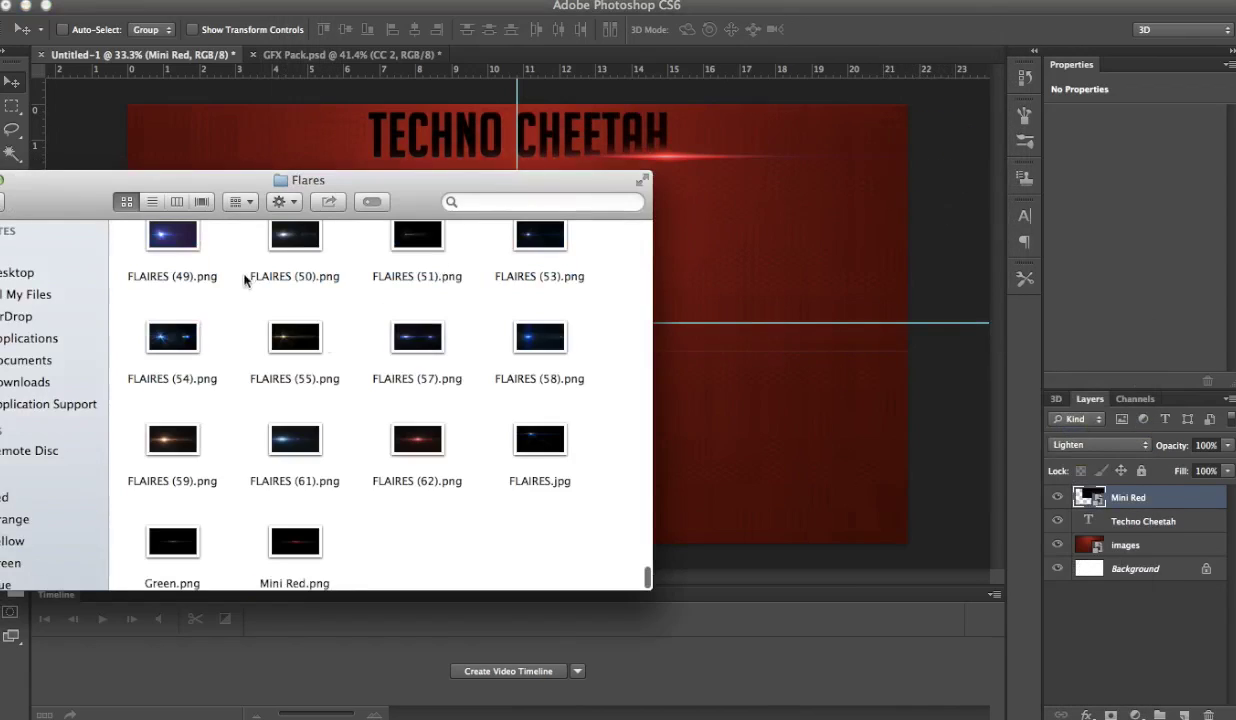
{"action": "left_click", "coordinate": [177, 543]}
{"action": "key", "text": "space"}
{"action": "key", "text": "space"}
{"action": "scroll", "coordinate": [181, 544], "scroll_direction": "up", "scroll_amount": 2}
{"action": "scroll", "coordinate": [181, 544], "scroll_direction": "up", "scroll_amount": 10}
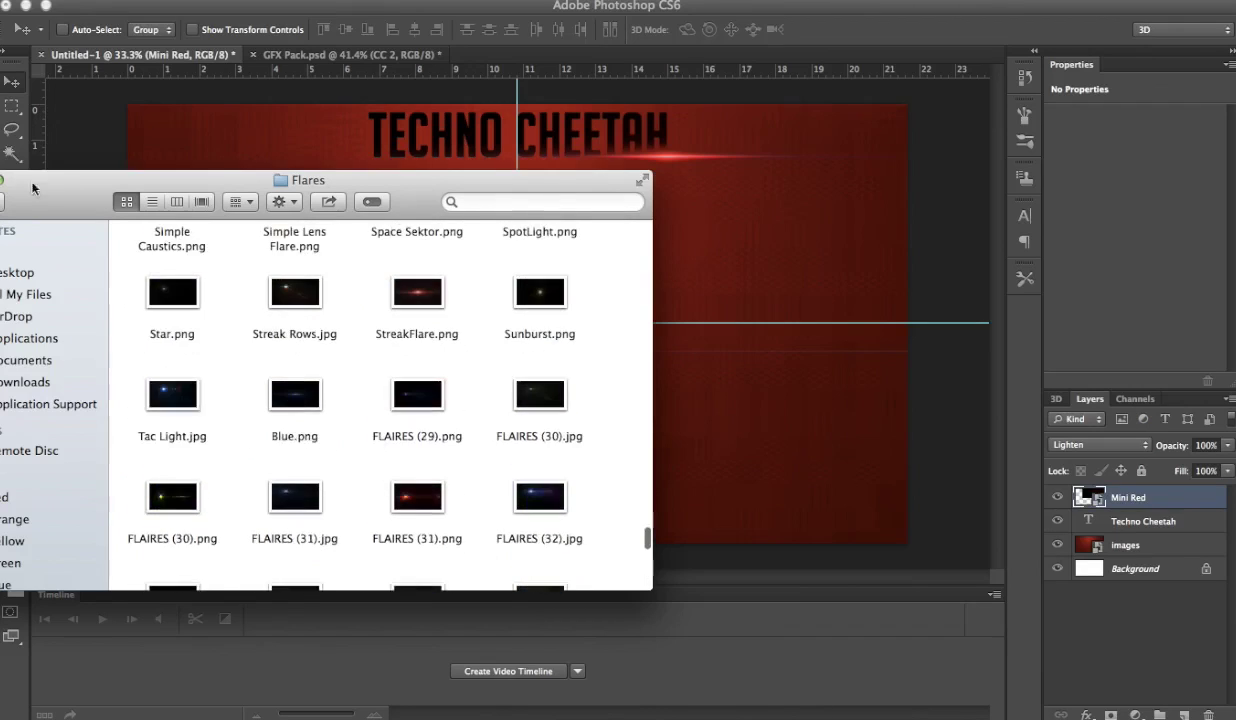
{"action": "double_click", "coordinate": [290, 270]}
{"action": "scroll", "coordinate": [290, 270], "scroll_direction": "down", "scroll_amount": 5}
Place Soma20.png in Linear Light mode and move its layer below the title.
{"action": "mouse_move", "coordinate": [538, 335]}
{"action": "left_mouse_down"}
{"action": "mouse_move", "coordinate": [722, 94]}
{"action": "mouse_move", "coordinate": [712, 265]}
{"action": "left_mouse_up"}
{"action": "key", "text": "v"}
{"action": "key", "text": "Return"}
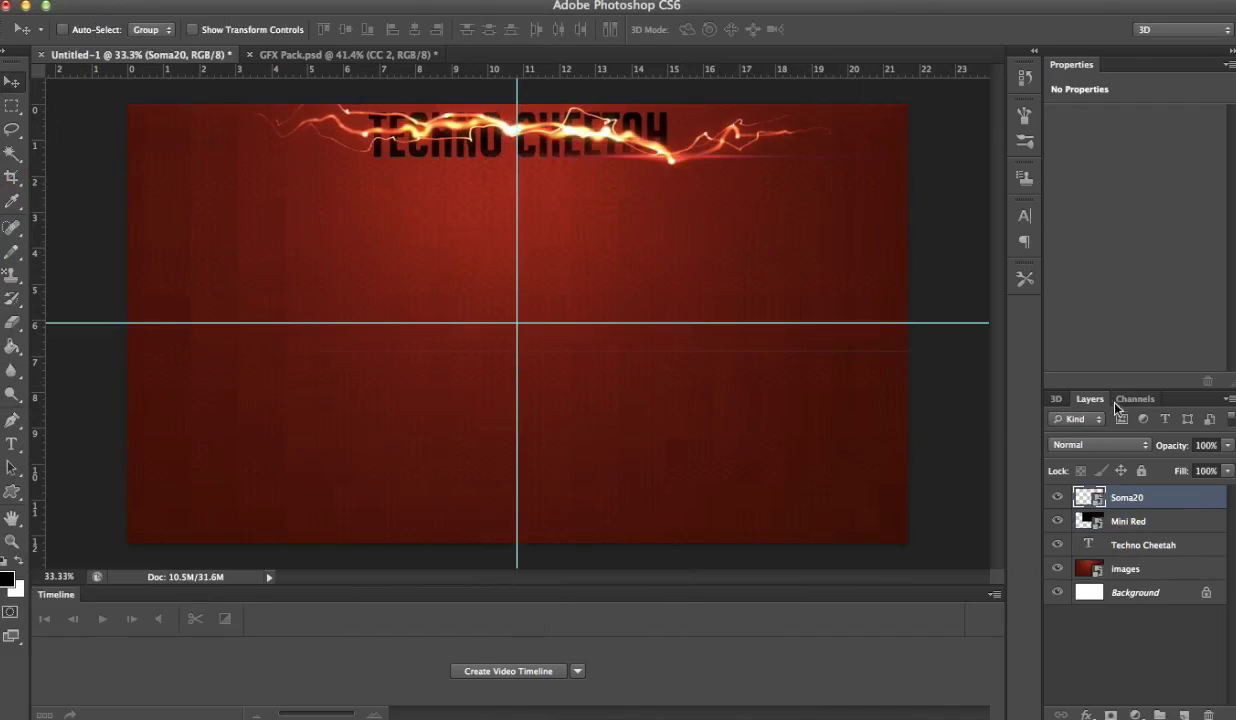
{"action": "left_click", "coordinate": [1098, 445]}
{"action": "left_click", "coordinate": [1060, 612]}
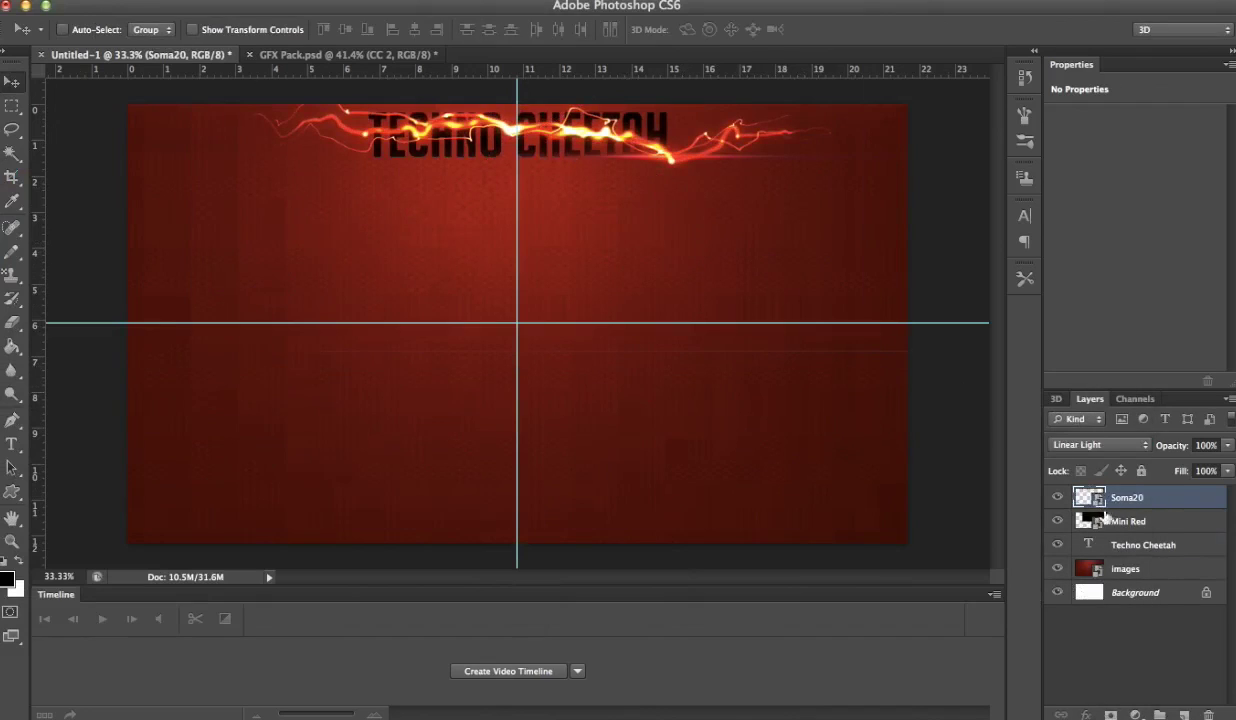
{"action": "left_click_drag", "start_coordinate": [1105, 517], "coordinate": [1110, 557]}
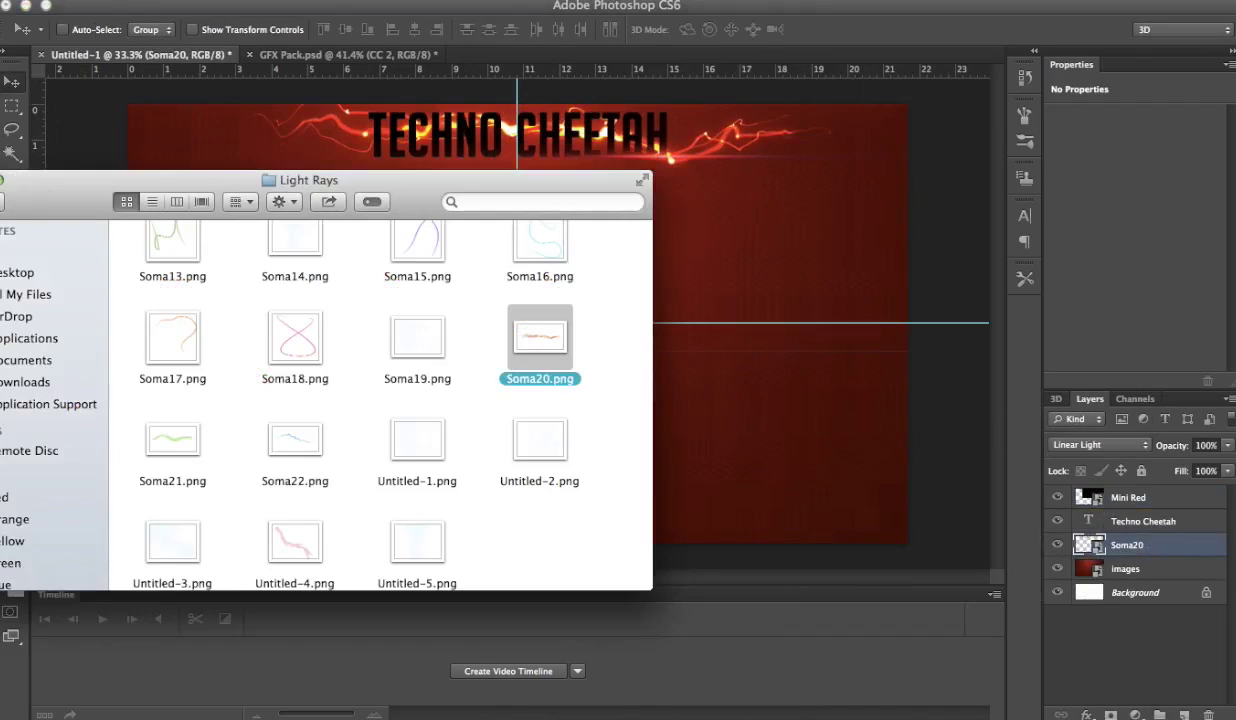
Place the black background texture from Textures and put its layer below the lightning.
{"action": "key", "text": "super+Up"}
{"action": "left_click", "coordinate": [405, 278]}
{"action": "double_click", "coordinate": [183, 360]}
{"action": "scroll", "coordinate": [524, 530], "scroll_direction": "down", "scroll_amount": 10}
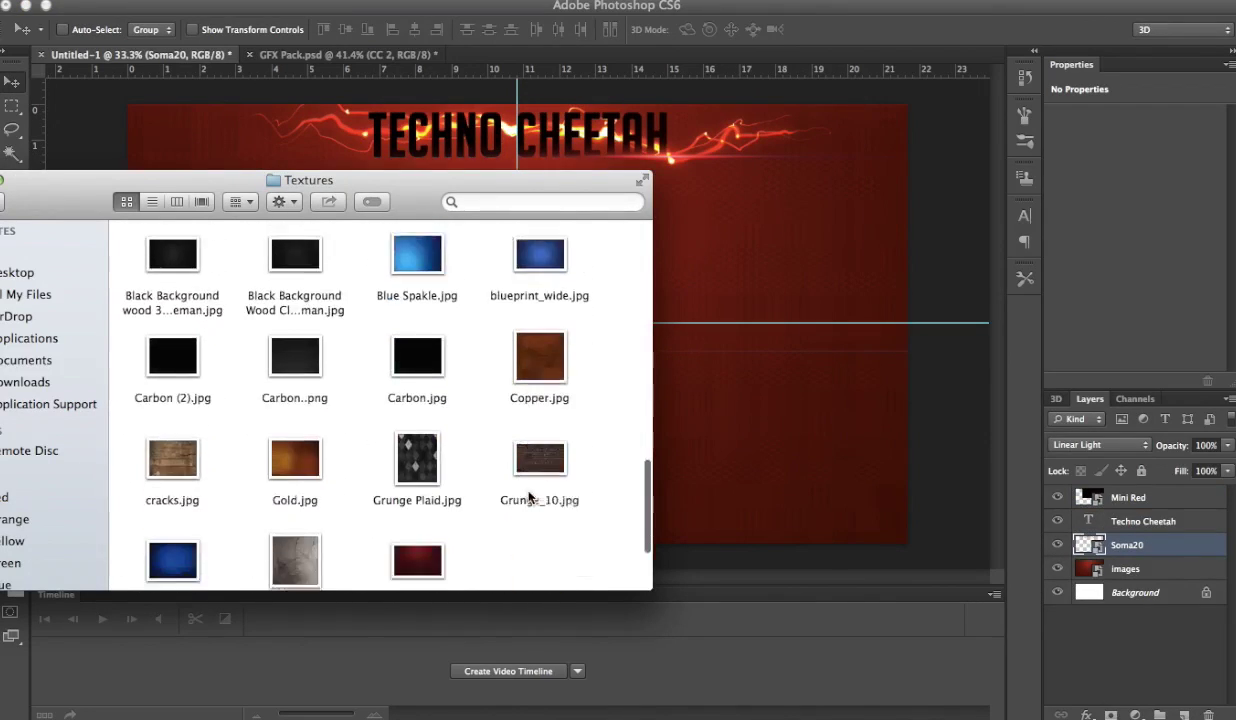
{"action": "scroll", "coordinate": [524, 524], "scroll_direction": "down", "scroll_amount": 3}
{"action": "scroll", "coordinate": [530, 500], "scroll_direction": "up", "scroll_amount": 3}
{"action": "left_click", "coordinate": [540, 285]}
{"action": "scroll", "coordinate": [540, 330], "scroll_direction": "up", "scroll_amount": 2}
{"action": "scroll", "coordinate": [480, 330], "scroll_direction": "up", "scroll_amount": 2}
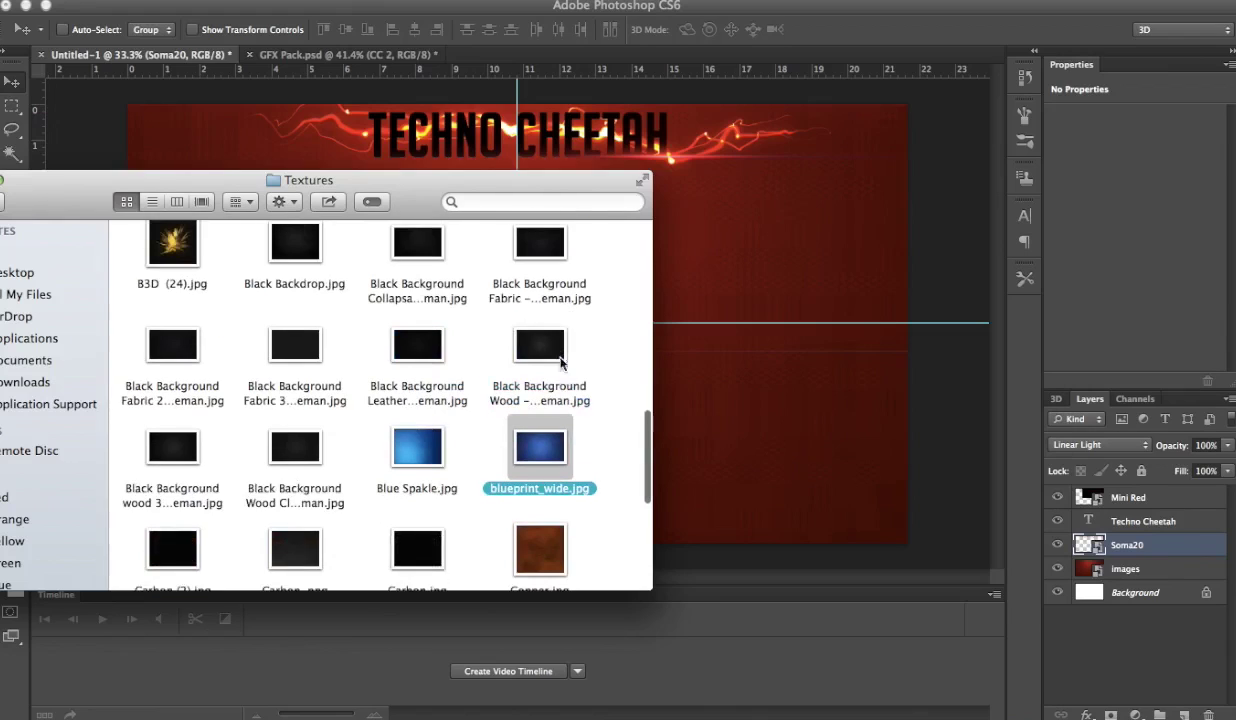
{"action": "left_click", "coordinate": [424, 280]}
{"action": "left_click_drag", "start_coordinate": [424, 280], "coordinate": [792, 276]}
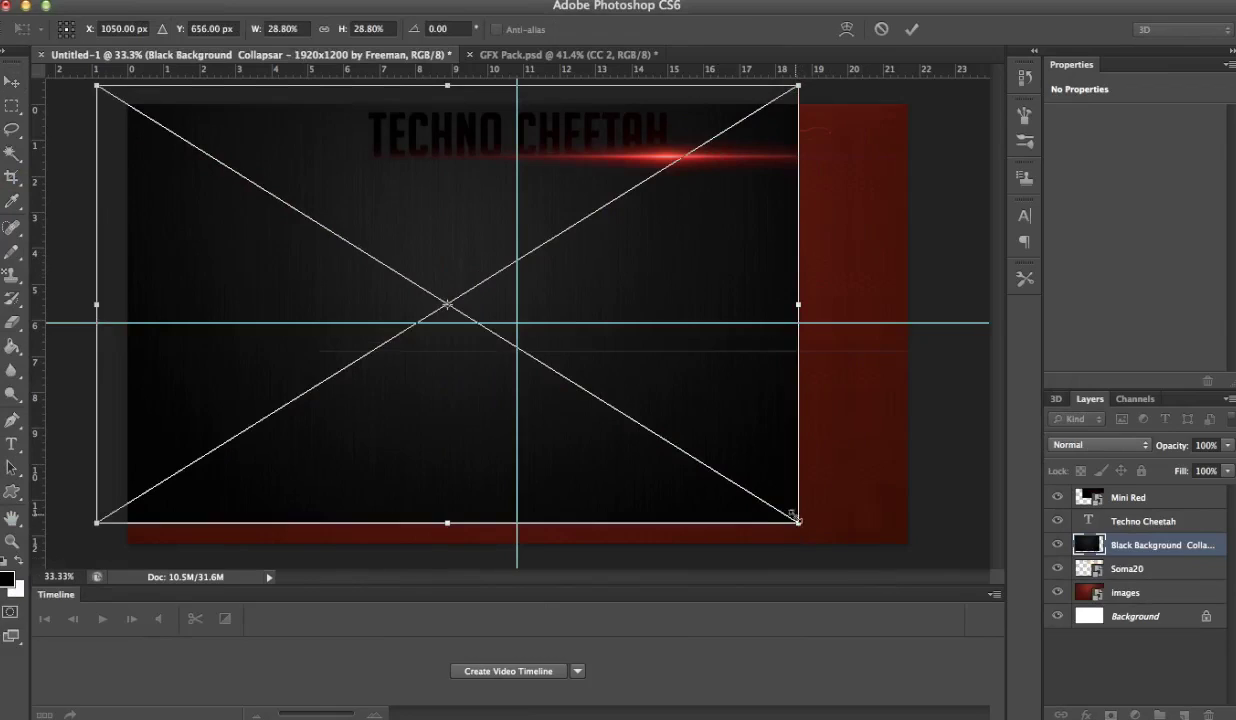
{"action": "key", "text": "Return"}
{"action": "left_click_drag", "start_coordinate": [1150, 545], "coordinate": [1127, 582]}
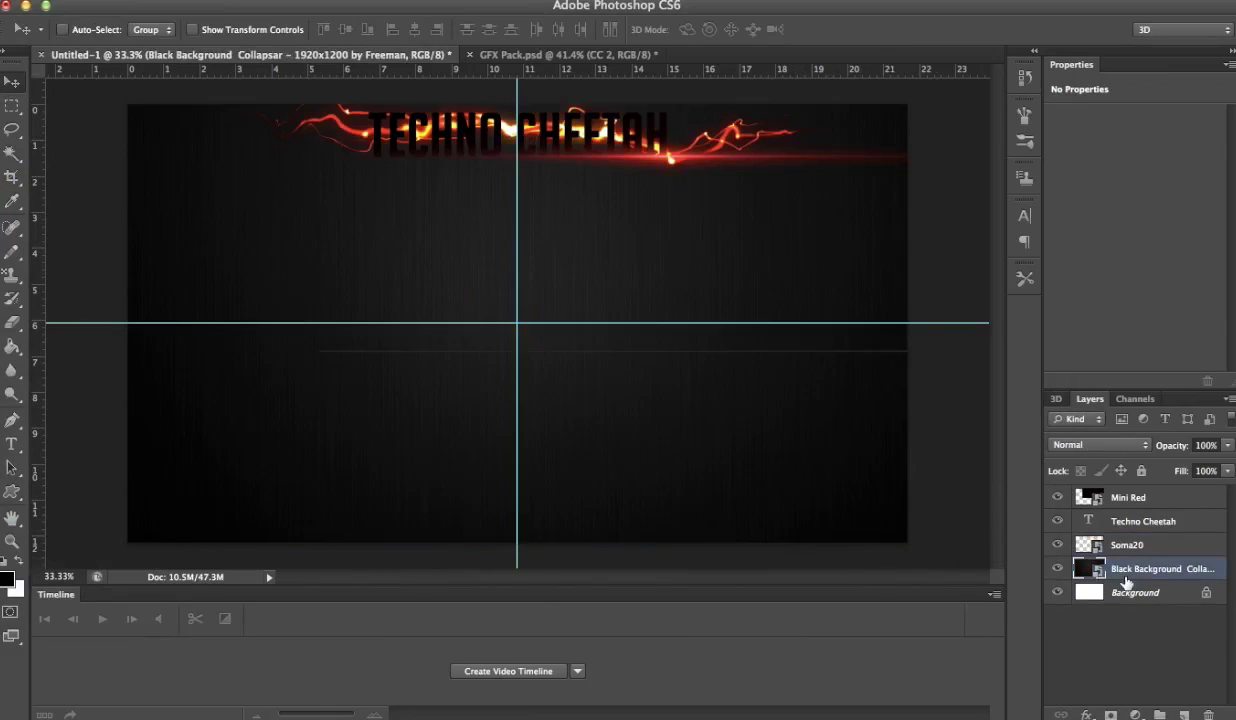
Change the TECHNO CHEETAH title text colour to white.
{"action": "left_click", "coordinate": [1114, 524]}
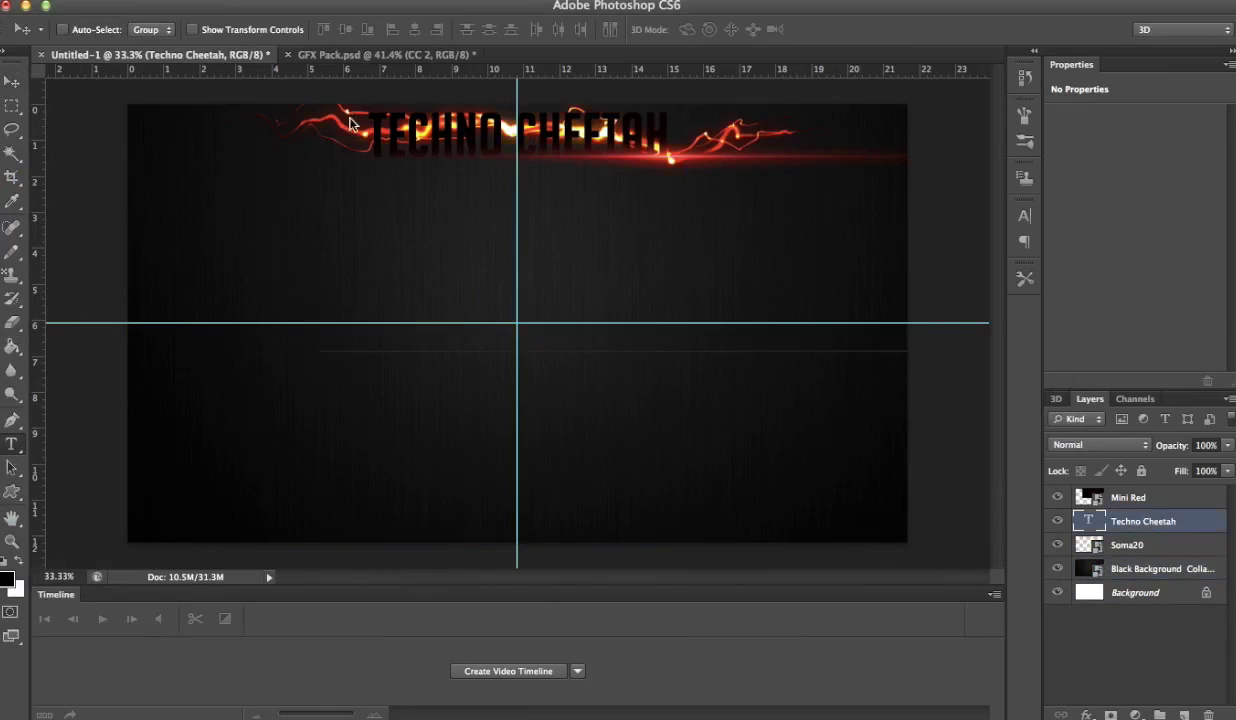
{"action": "double_click", "coordinate": [350, 123]}
{"action": "left_click", "coordinate": [553, 29]}
{"action": "left_click", "coordinate": [414, 132]}
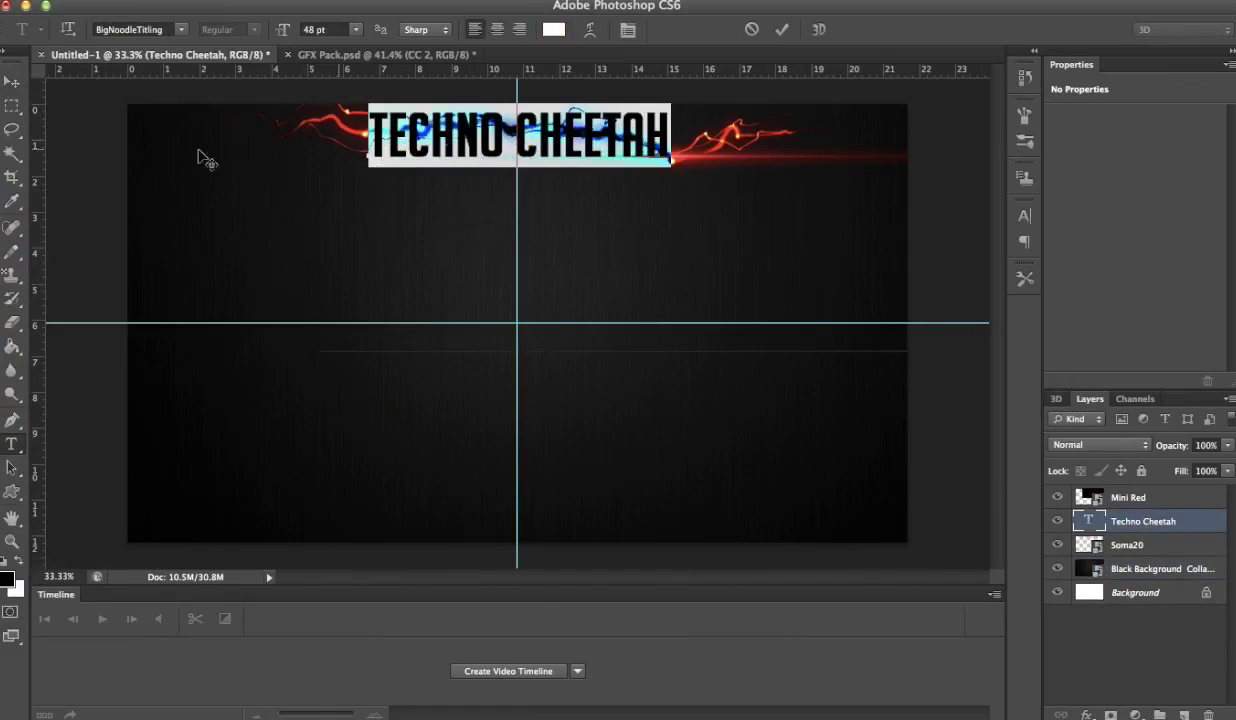
{"action": "left_click", "coordinate": [13, 81]}
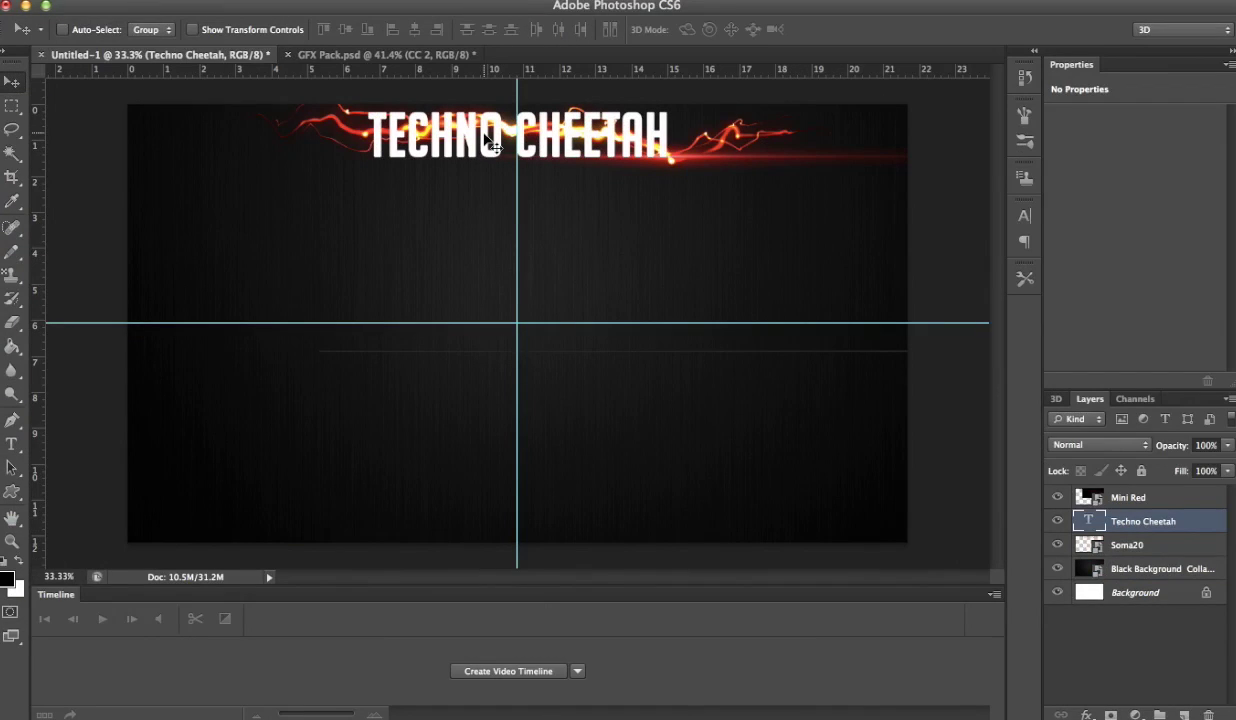
{"action": "key", "text": "super+Tab"}
Preview light images in the Small Touch folder, settling on Lights (21).
{"action": "double_click", "coordinate": [415, 278]}
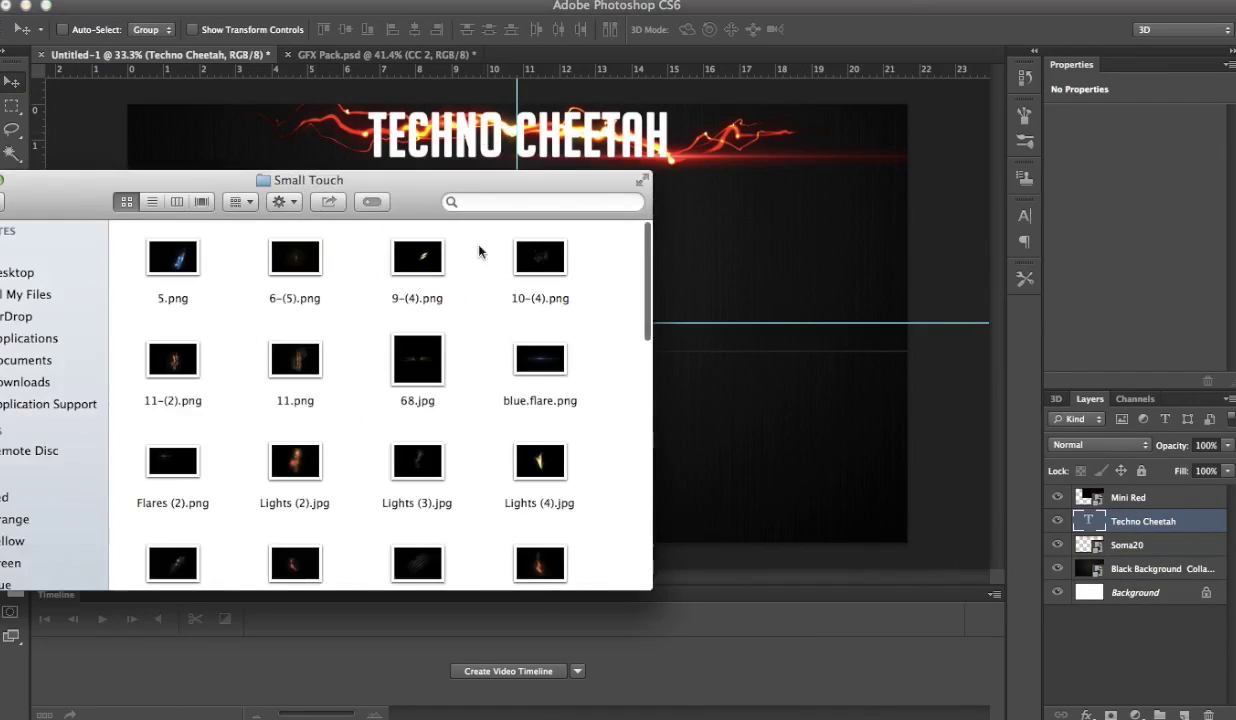
{"action": "left_click", "coordinate": [417, 243]}
{"action": "key", "text": "space"}
{"action": "key", "text": "space"}
{"action": "left_click", "coordinate": [512, 452]}
{"action": "scroll", "coordinate": [512, 452], "scroll_direction": "down", "scroll_amount": 3}
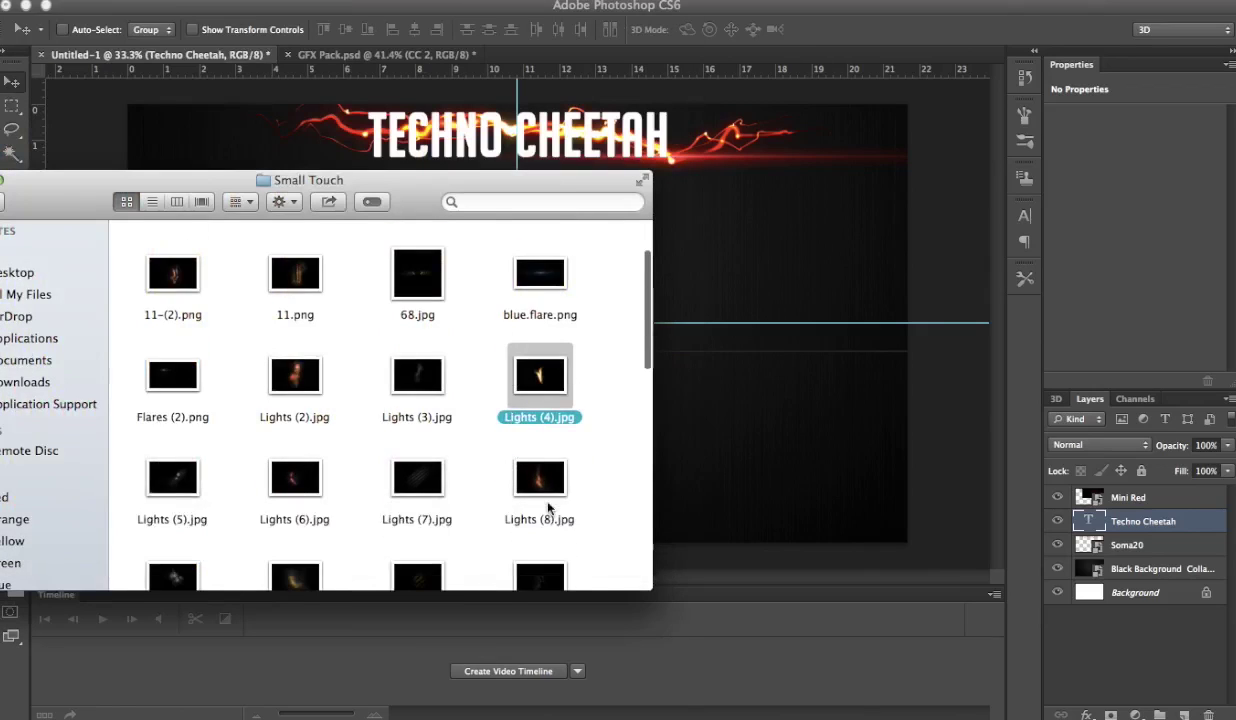
{"action": "left_click", "coordinate": [290, 395]}
{"action": "key", "text": "space"}
{"action": "key", "text": "space"}
{"action": "scroll", "coordinate": [455, 464], "scroll_direction": "down", "scroll_amount": 2}
{"action": "left_click", "coordinate": [430, 479]}
{"action": "key", "text": "space"}
{"action": "key", "text": "space"}
{"action": "left_click", "coordinate": [527, 470]}
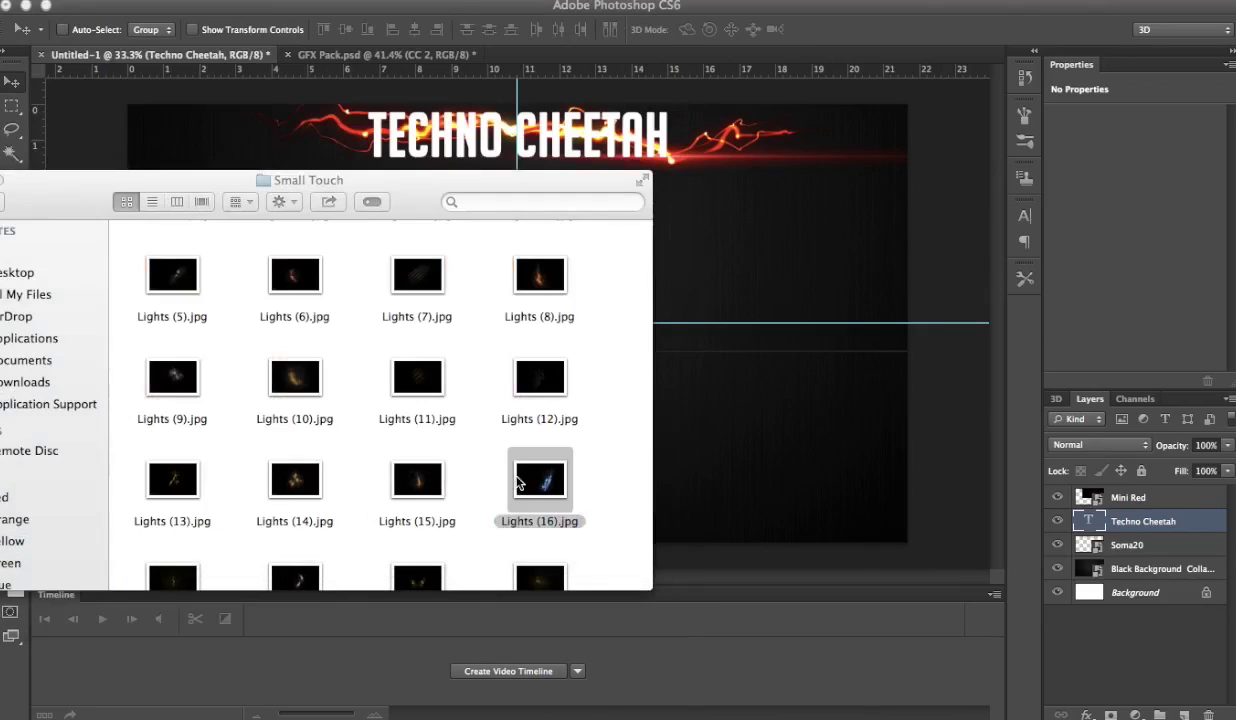
{"action": "scroll", "coordinate": [295, 550], "scroll_direction": "down", "scroll_amount": 1}
{"action": "left_click", "coordinate": [295, 550]}
{"action": "key", "text": "space"}
Place the Lights (21) flame onto the banner and commit it.
{"action": "mouse_move", "coordinate": [188, 552]}
{"action": "left_mouse_down"}
{"action": "mouse_move", "coordinate": [760, 293]}
{"action": "mouse_move", "coordinate": [794, 181]}
{"action": "left_mouse_up"}
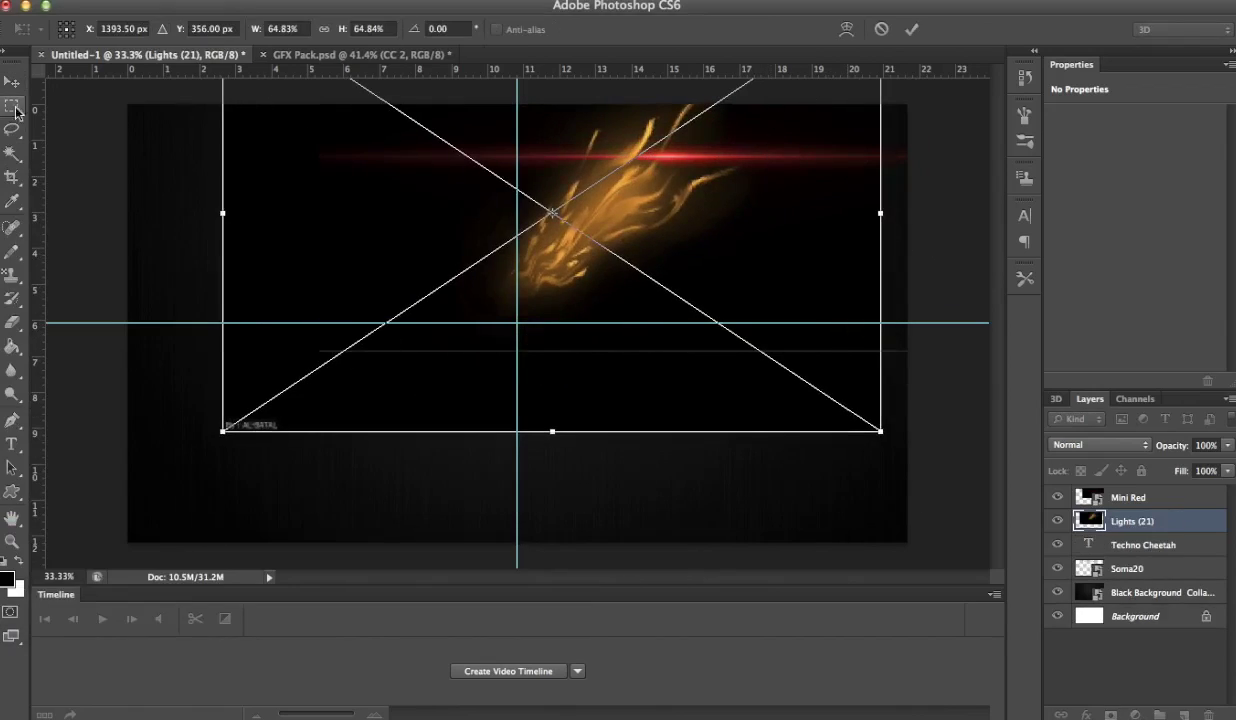
{"action": "left_click_drag", "start_coordinate": [221, 431], "coordinate": [468, 300]}
{"action": "key", "text": "m"}
{"action": "key", "text": "Return"}
{"action": "key", "text": "Delete"}
{"action": "mouse_move", "coordinate": [420, 263]}
{"action": "left_mouse_down"}
{"action": "mouse_move", "coordinate": [545, 295]}
{"action": "mouse_move", "coordinate": [483, 450]}
{"action": "left_mouse_up"}
{"action": "key", "text": "Return"}
{"action": "key", "text": "e"}
{"action": "left_click", "coordinate": [392, 323]}
{"action": "key", "text": "Return"}
{"action": "key", "text": "v"}
Set the flame to Lighten, rotate it -150° and enlarge it beneath the title.
{"action": "left_click", "coordinate": [1100, 445]}
{"action": "left_click", "coordinate": [1070, 570]}
{"action": "left_click", "coordinate": [1070, 445]}
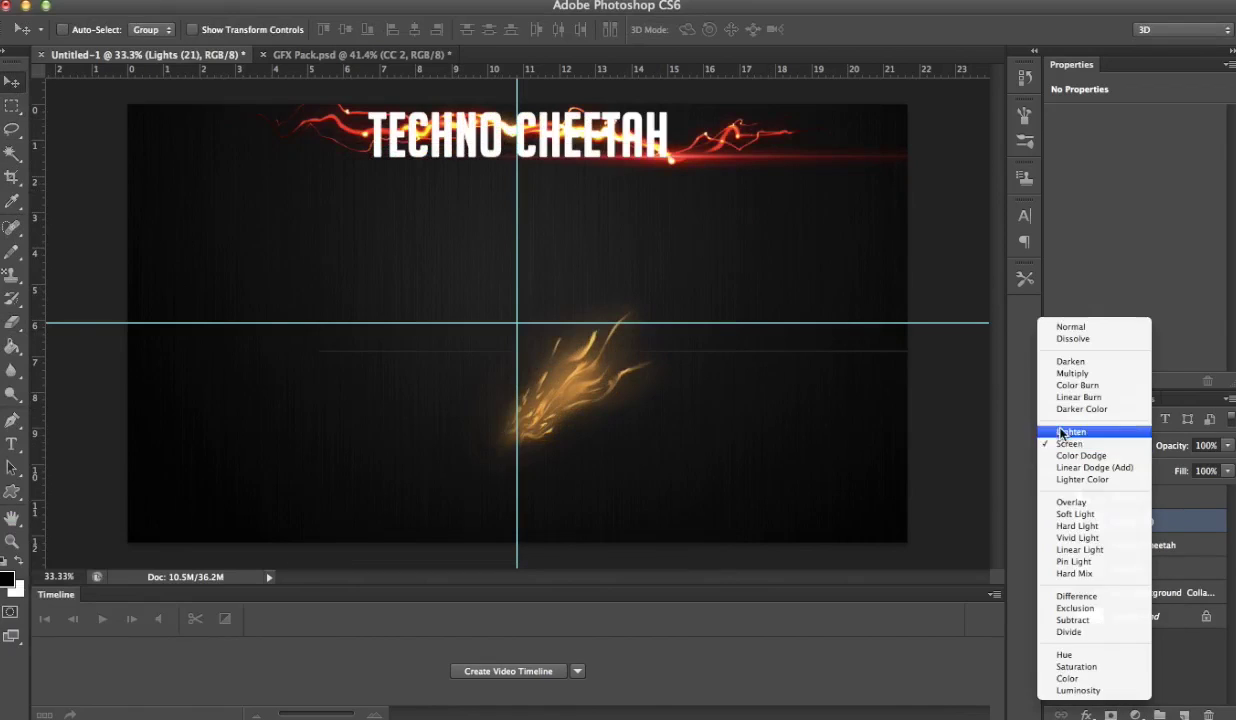
{"action": "left_click_drag", "start_coordinate": [566, 248], "coordinate": [606, 123]}
{"action": "key", "text": "ctrl+t"}
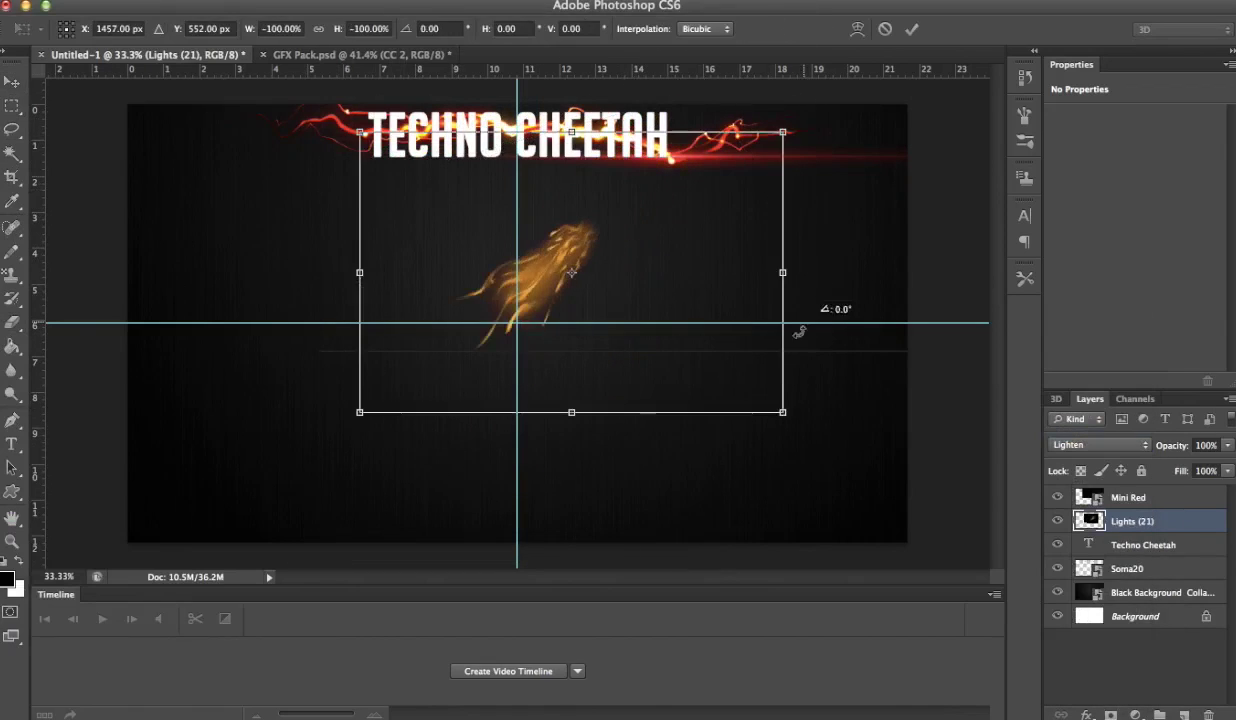
{"action": "left_click_drag", "start_coordinate": [800, 325], "coordinate": [690, 414]}
{"action": "left_click_drag", "start_coordinate": [481, 267], "coordinate": [441, 61]}
{"action": "mouse_move", "coordinate": [686, 145]}
{"action": "left_mouse_down"}
{"action": "mouse_move", "coordinate": [844, 166]}
{"action": "mouse_move", "coordinate": [612, 226]}
{"action": "left_mouse_up"}
{"action": "mouse_move", "coordinate": [761, 309]}
{"action": "left_mouse_down"}
{"action": "mouse_move", "coordinate": [927, 384]}
{"action": "mouse_move", "coordinate": [717, 246]}
{"action": "left_mouse_up"}
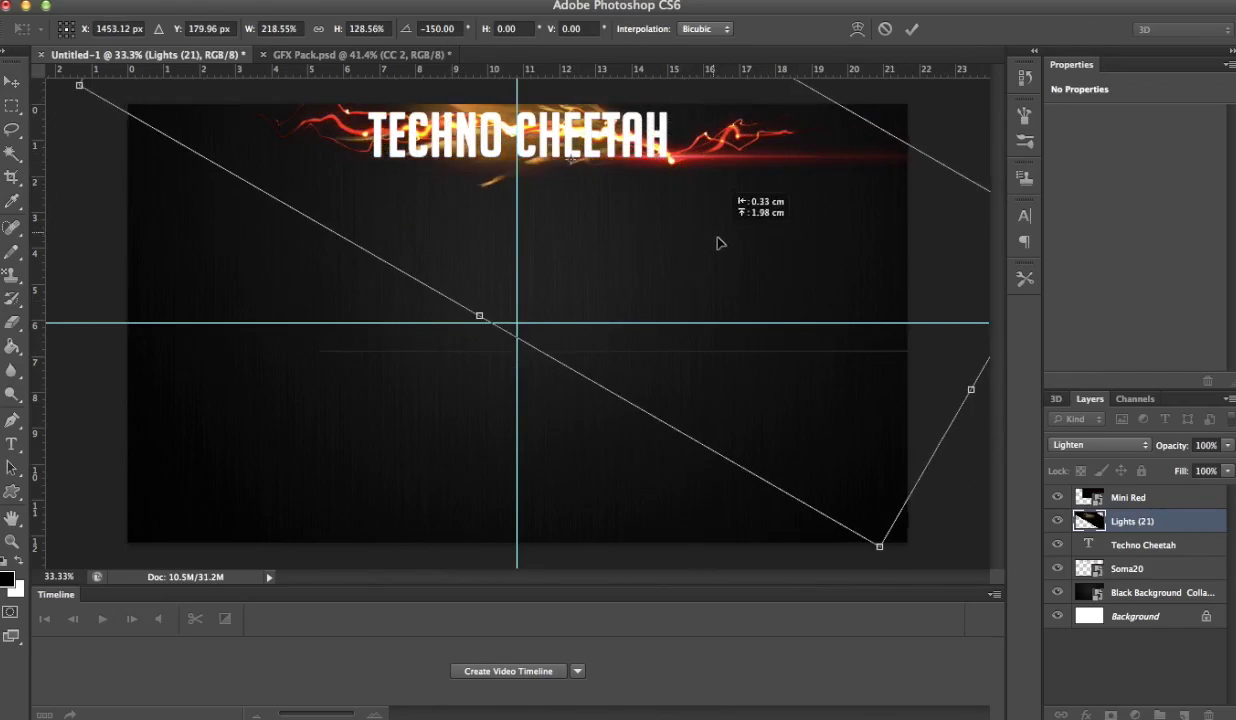
{"action": "key", "text": "v"}
{"action": "left_click", "coordinate": [770, 263]}
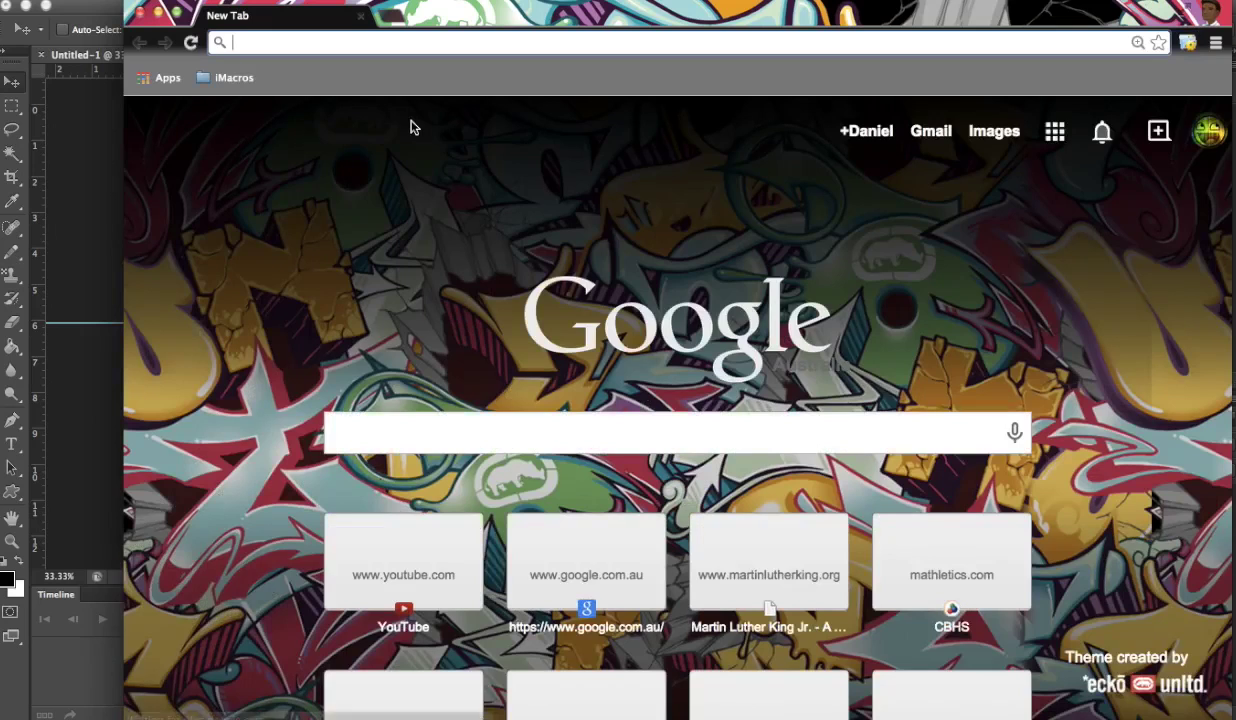
Search images for 'rectangle' and open the first result.
{"action": "type", "text": "rec"}
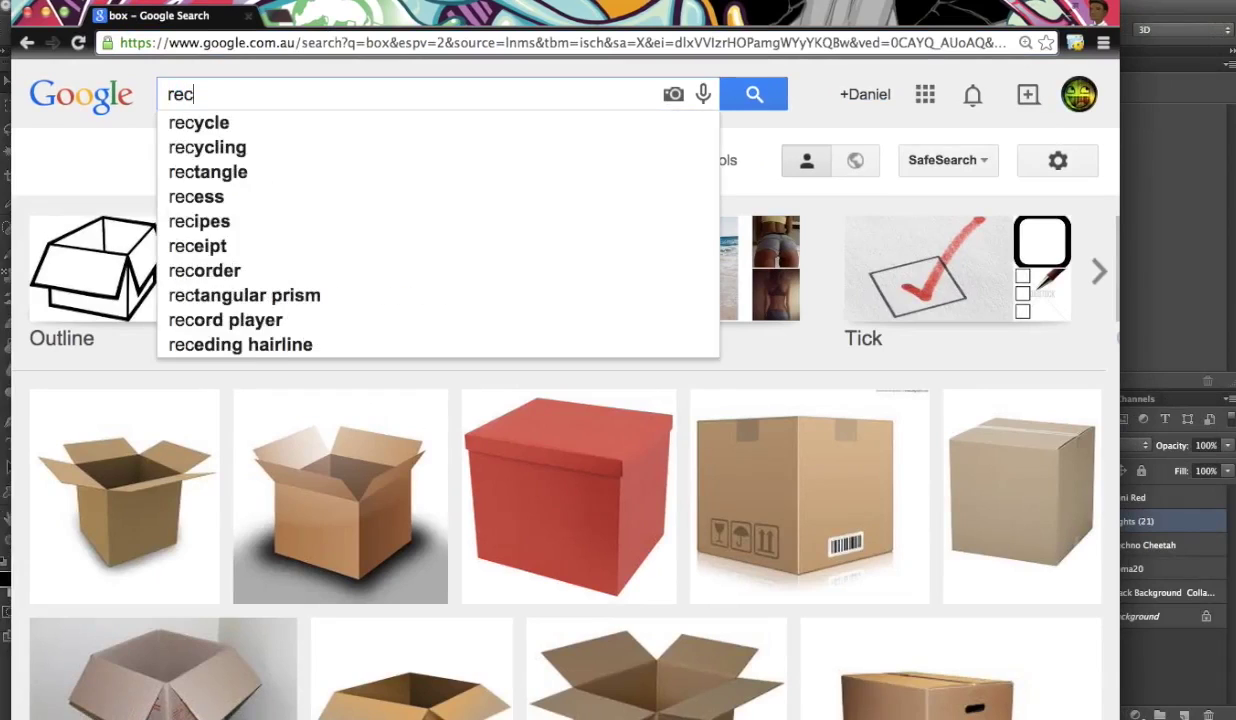
{"action": "type", "text": "tangle"}
{"action": "key", "text": "Return"}
{"action": "left_click", "coordinate": [208, 483]}
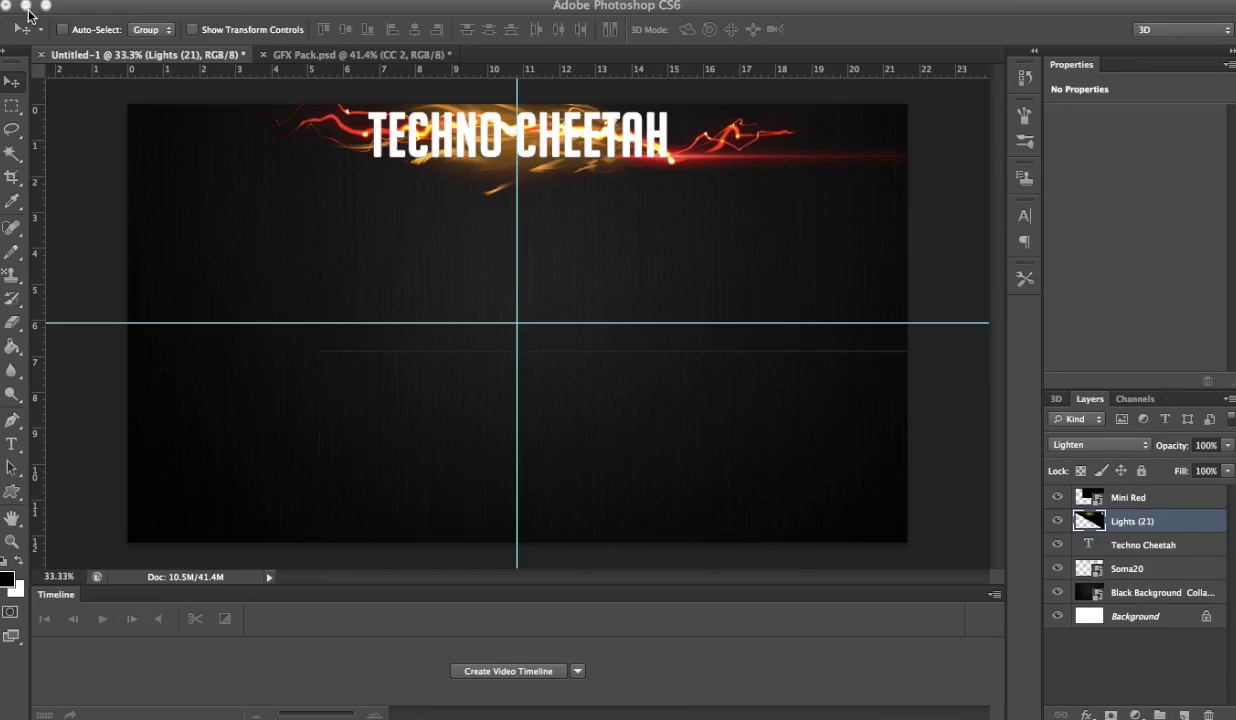
Drop the rectangle image in, shrink it to a small box under the title, left of centre.
{"action": "left_click_drag", "start_coordinate": [1070, 14], "coordinate": [1154, 14]}
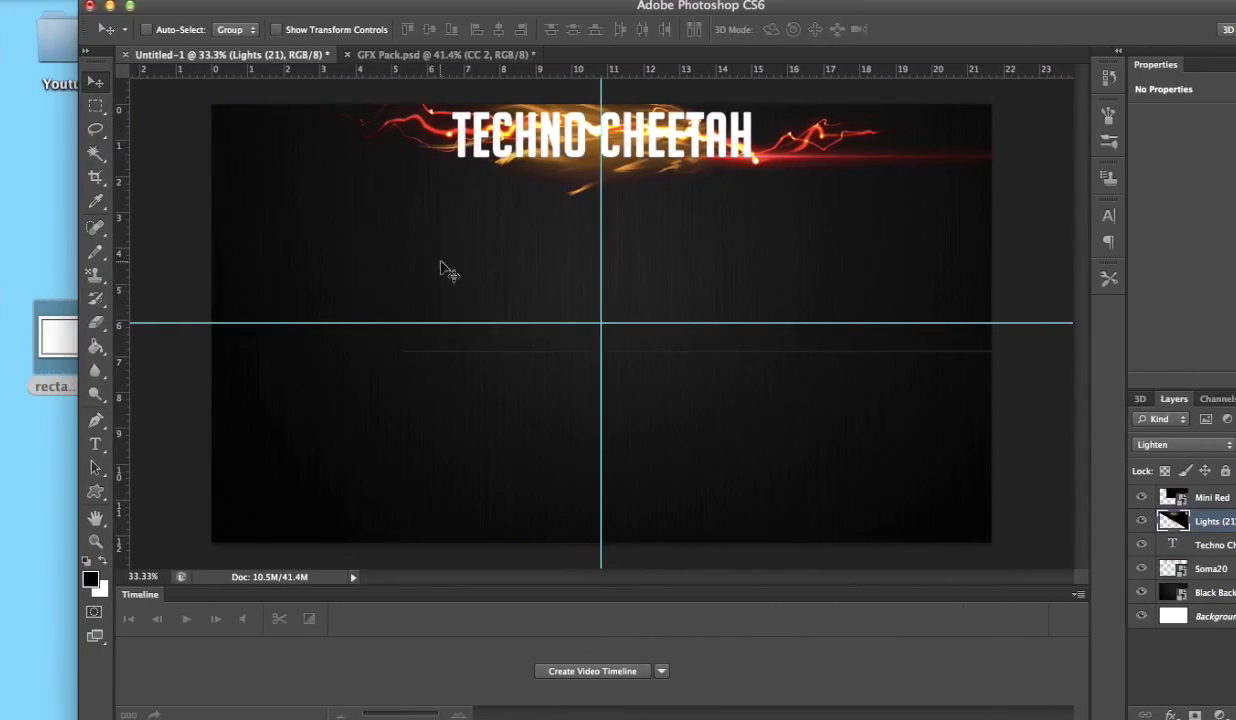
{"action": "left_click_drag", "start_coordinate": [447, 270], "coordinate": [447, 272]}
{"action": "left_click_drag", "start_coordinate": [345, 11], "coordinate": [225, 2]}
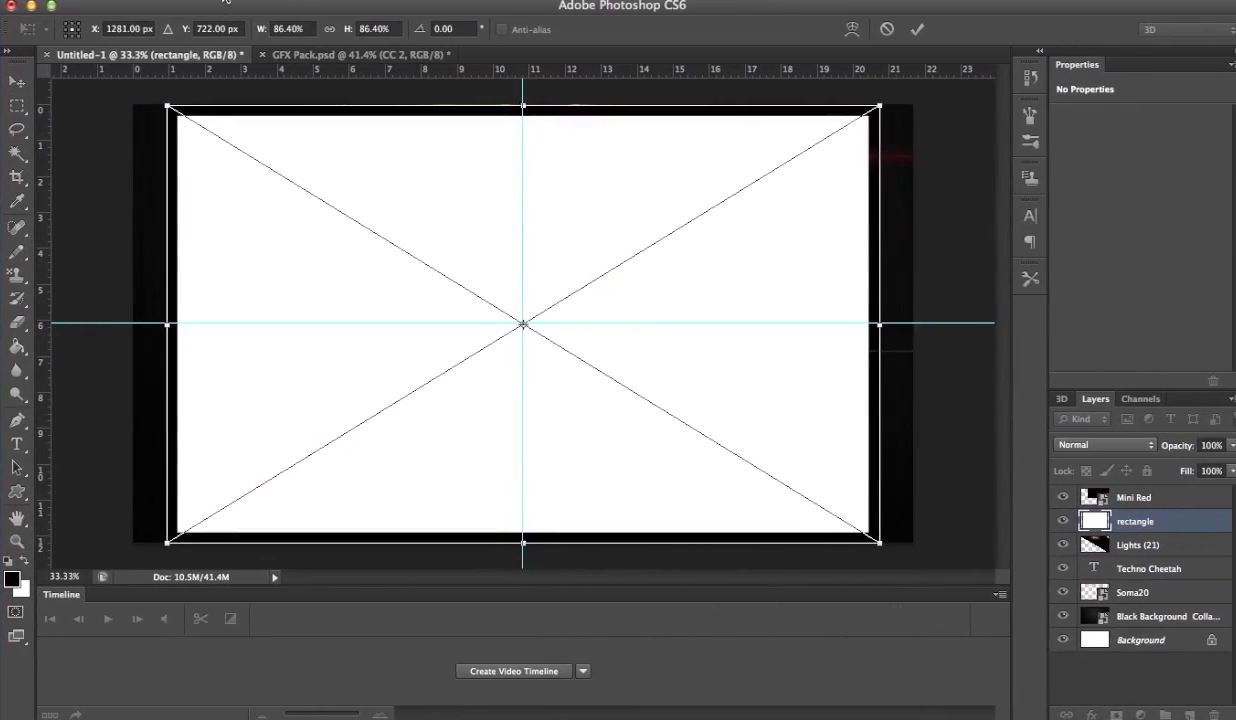
{"action": "left_click", "coordinate": [662, 257]}
{"action": "left_click_drag", "start_coordinate": [166, 105], "coordinate": [541, 331]}
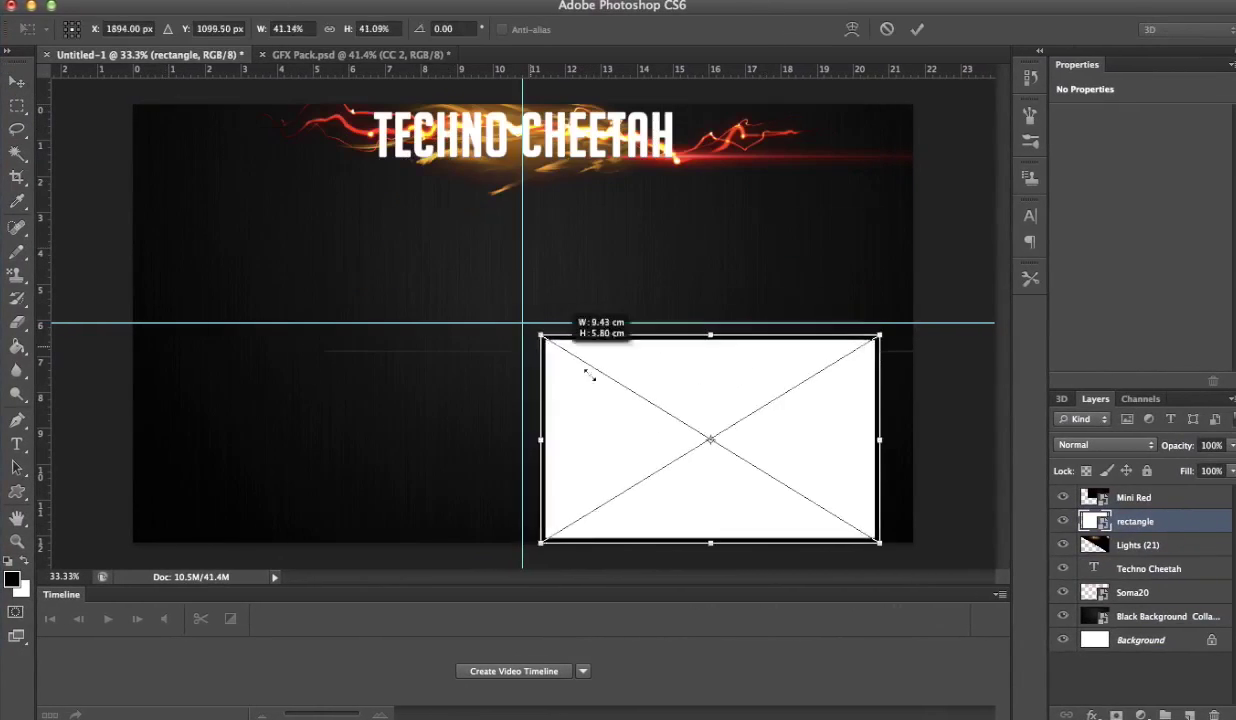
{"action": "mouse_move", "coordinate": [588, 375]}
{"action": "left_mouse_down"}
{"action": "mouse_move", "coordinate": [263, 210]}
{"action": "mouse_move", "coordinate": [277, 170]}
{"action": "left_mouse_up"}
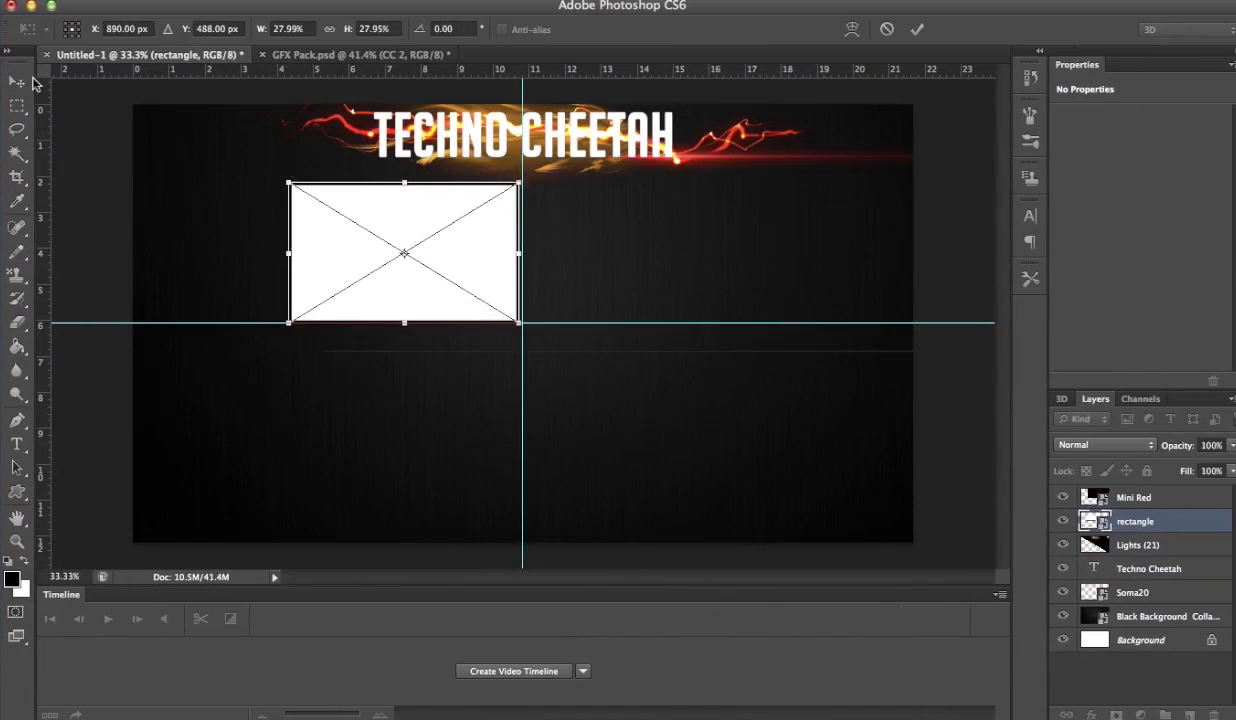
{"action": "key", "text": "Return"}
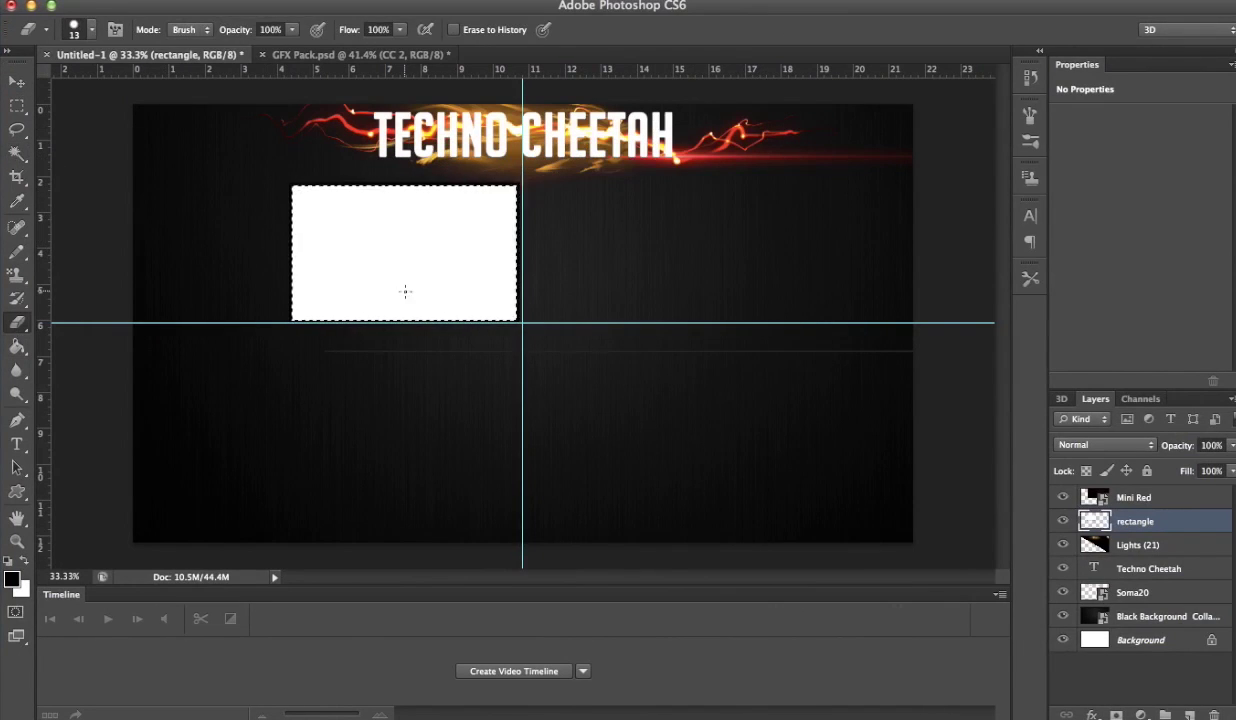
{"action": "key", "text": "BackSpace"}
Clear the box's white fill and add a Gradient Overlay with first stop cc0000.
{"action": "key", "text": "m"}
{"action": "right_click", "coordinate": [1100, 515]}
{"action": "left_click", "coordinate": [900, 62]}
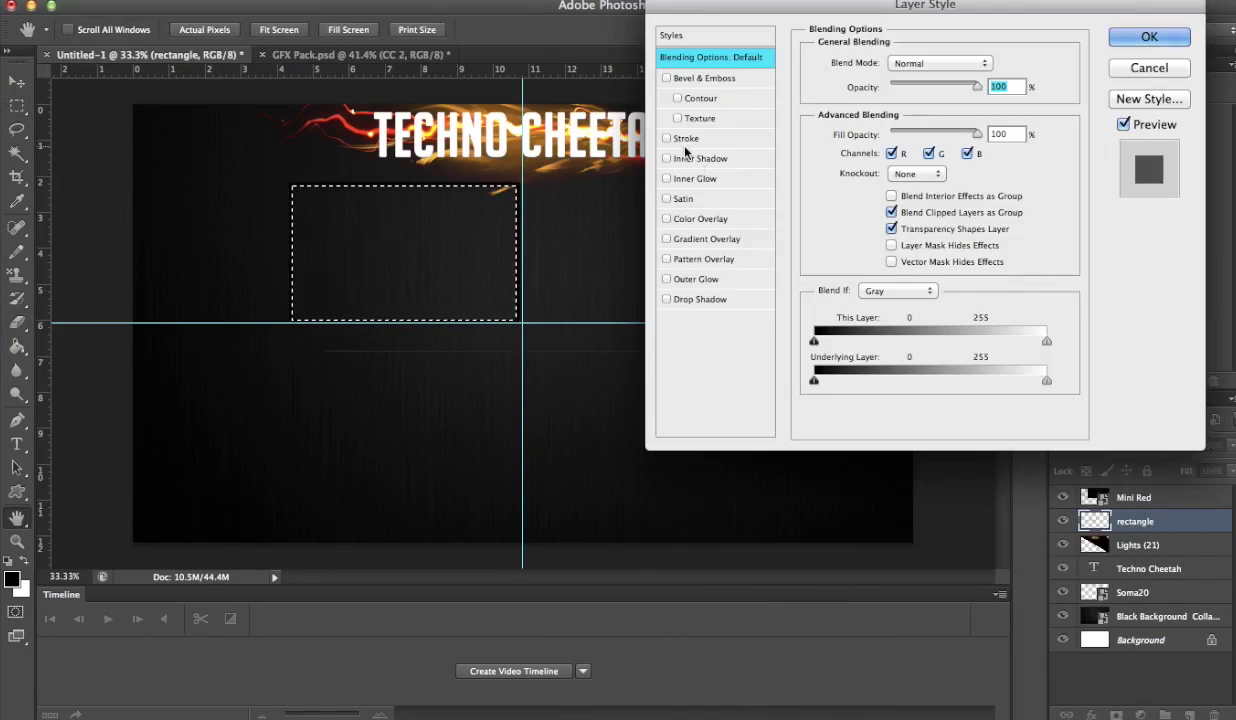
{"action": "left_click", "coordinate": [666, 218]}
{"action": "left_click", "coordinate": [910, 108]}
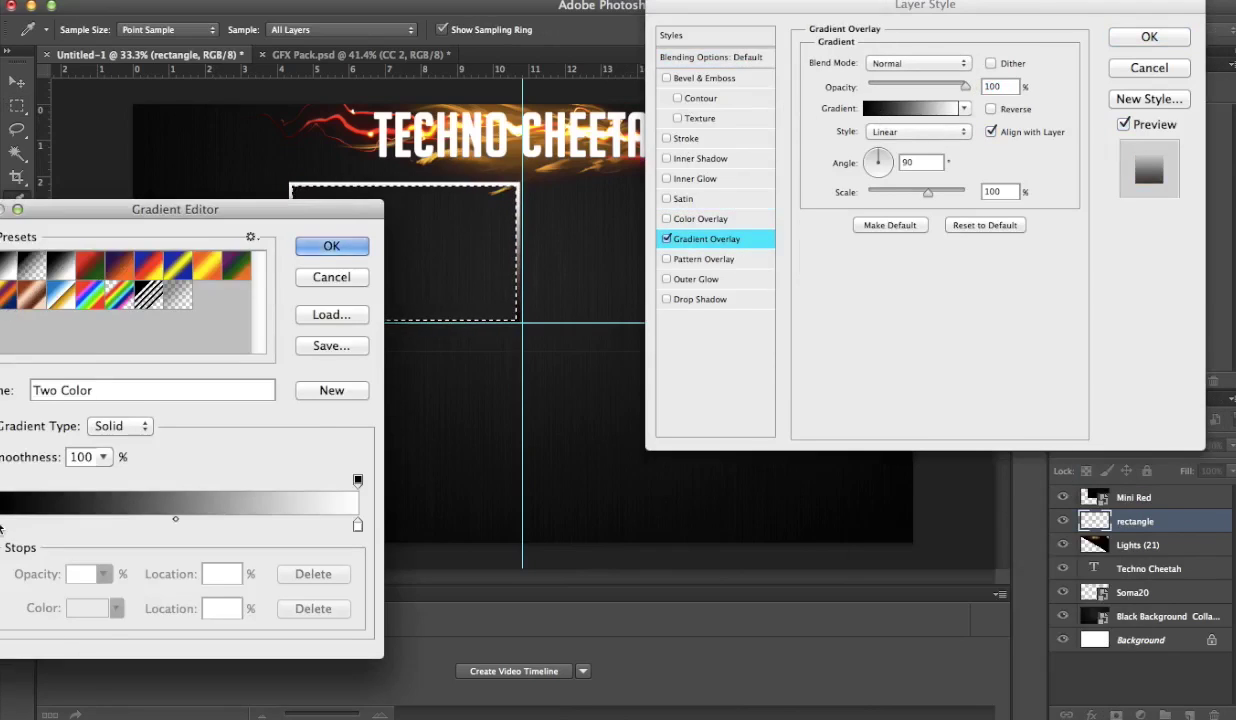
{"action": "left_click", "coordinate": [87, 608]}
{"action": "type", "text": "cc0000"}
{"action": "left_click", "coordinate": [418, 137]}
Set the second gradient stop to ff0000 to finish the red gradient.
{"action": "left_click", "coordinate": [87, 608]}
{"action": "left_click", "coordinate": [418, 137]}
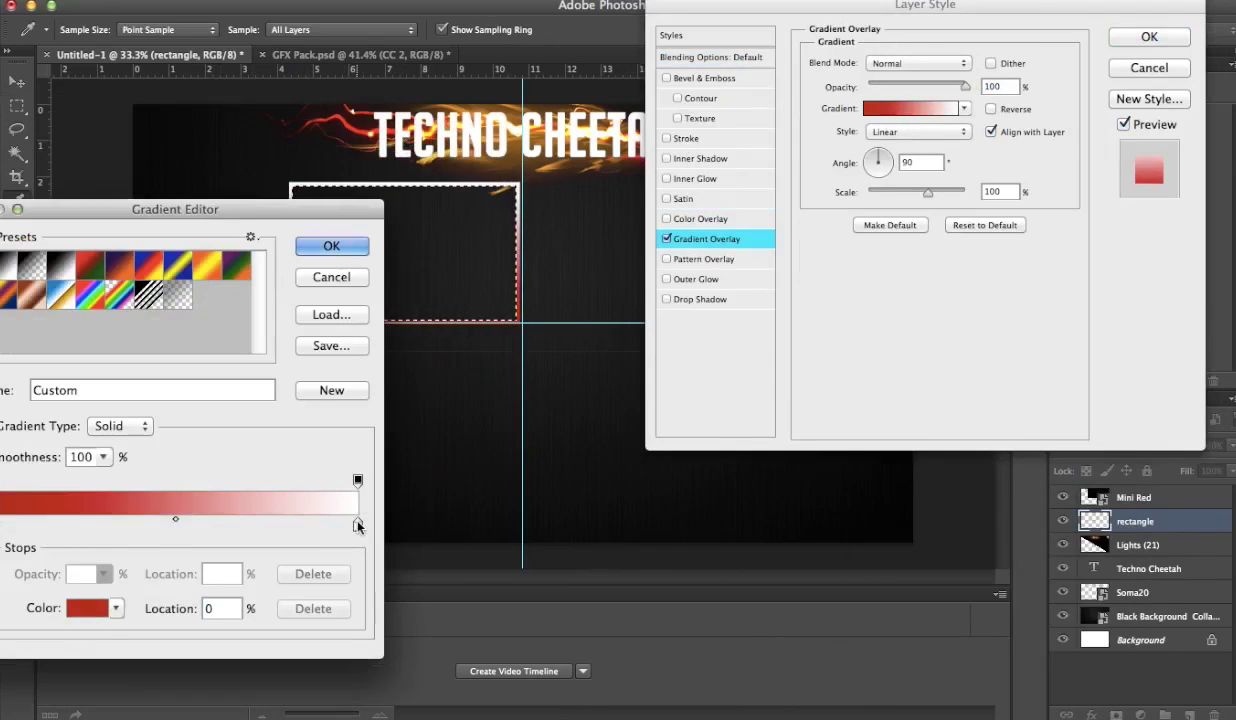
{"action": "double_click", "coordinate": [357, 523]}
{"action": "type", "text": "ff0000"}
{"action": "left_click", "coordinate": [391, 135]}
{"action": "double_click", "coordinate": [357, 523]}
{"action": "left_click", "coordinate": [418, 137]}
{"action": "left_click", "coordinate": [335, 245]}
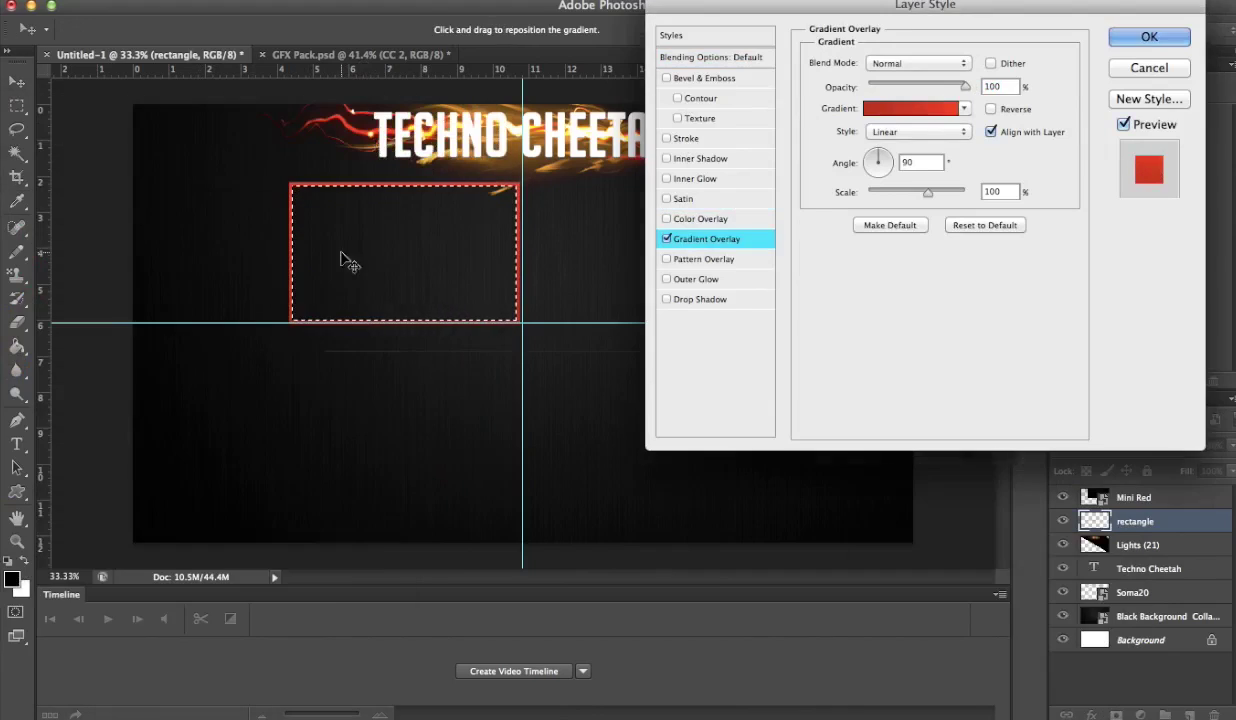
Add Drop Shadow, Inner Shadow (value 1), Stroke and textured Bevel after dropping Pattern Overlay.
{"action": "left_click", "coordinate": [705, 259]}
{"action": "left_click", "coordinate": [922, 127]}
{"action": "left_click", "coordinate": [956, 190]}
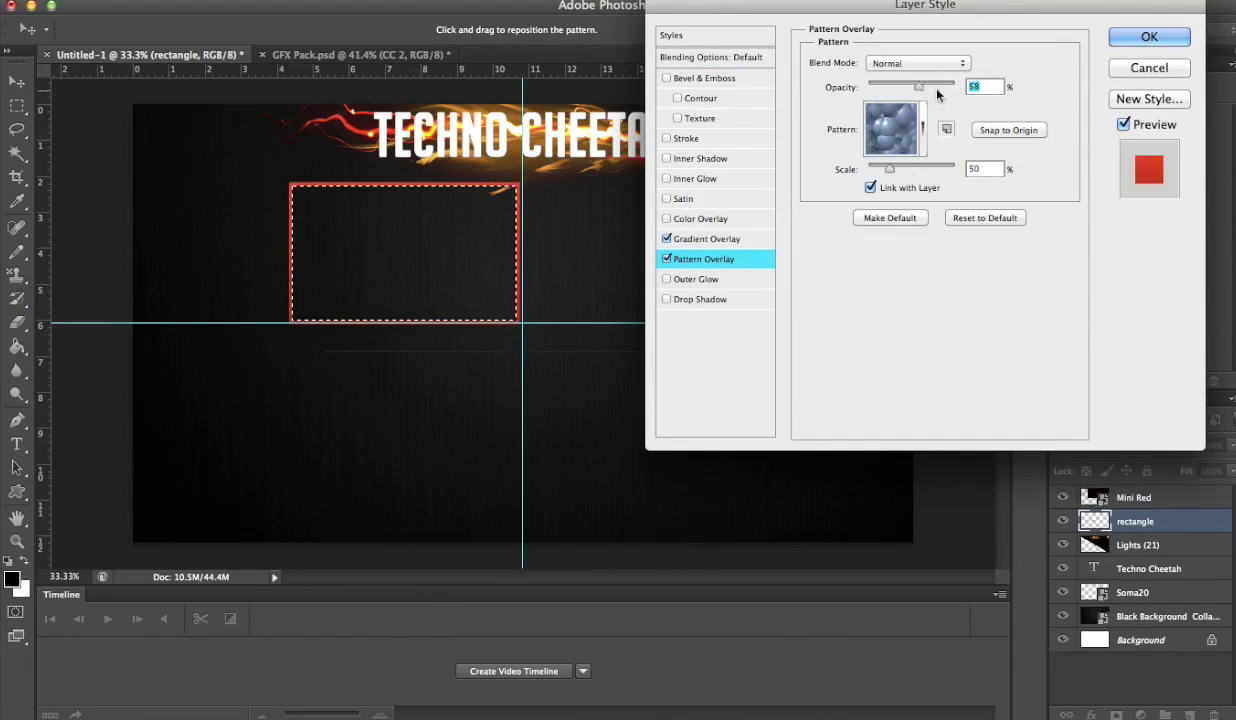
{"action": "left_click", "coordinate": [667, 259]}
{"action": "left_click", "coordinate": [700, 299]}
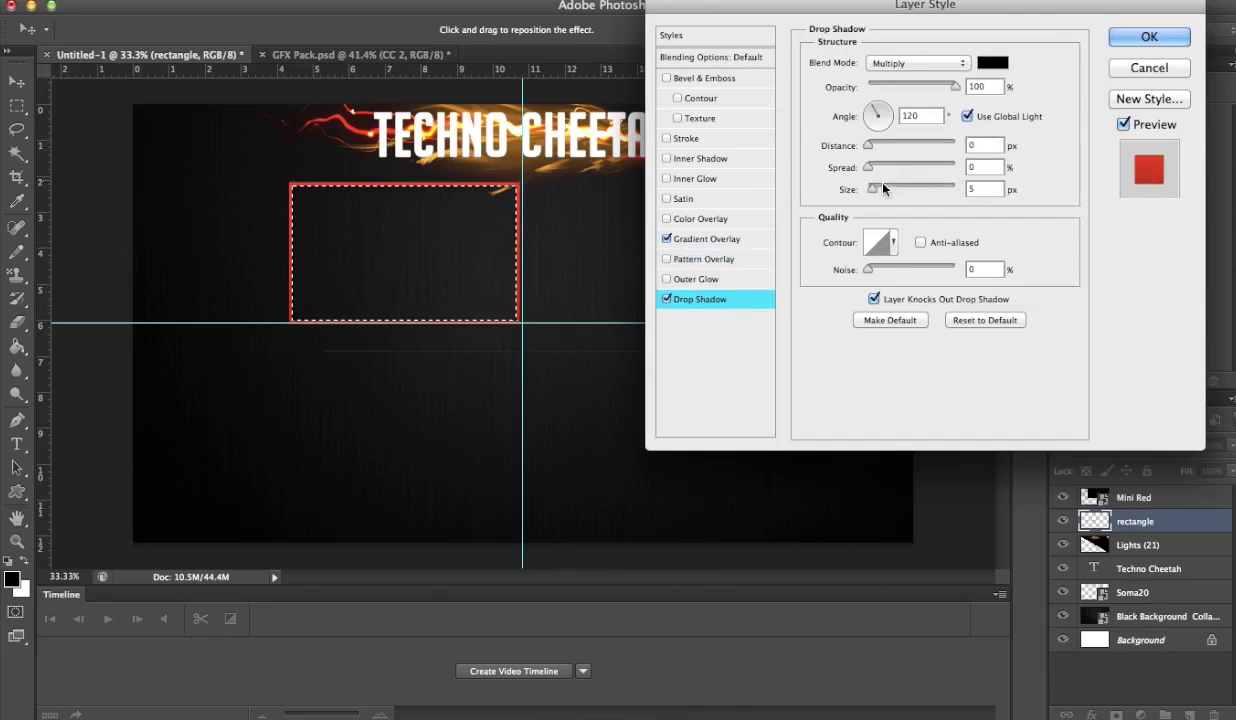
{"action": "left_click", "coordinate": [700, 158]}
{"action": "double_click", "coordinate": [980, 86]}
{"action": "type", "text": "10"}
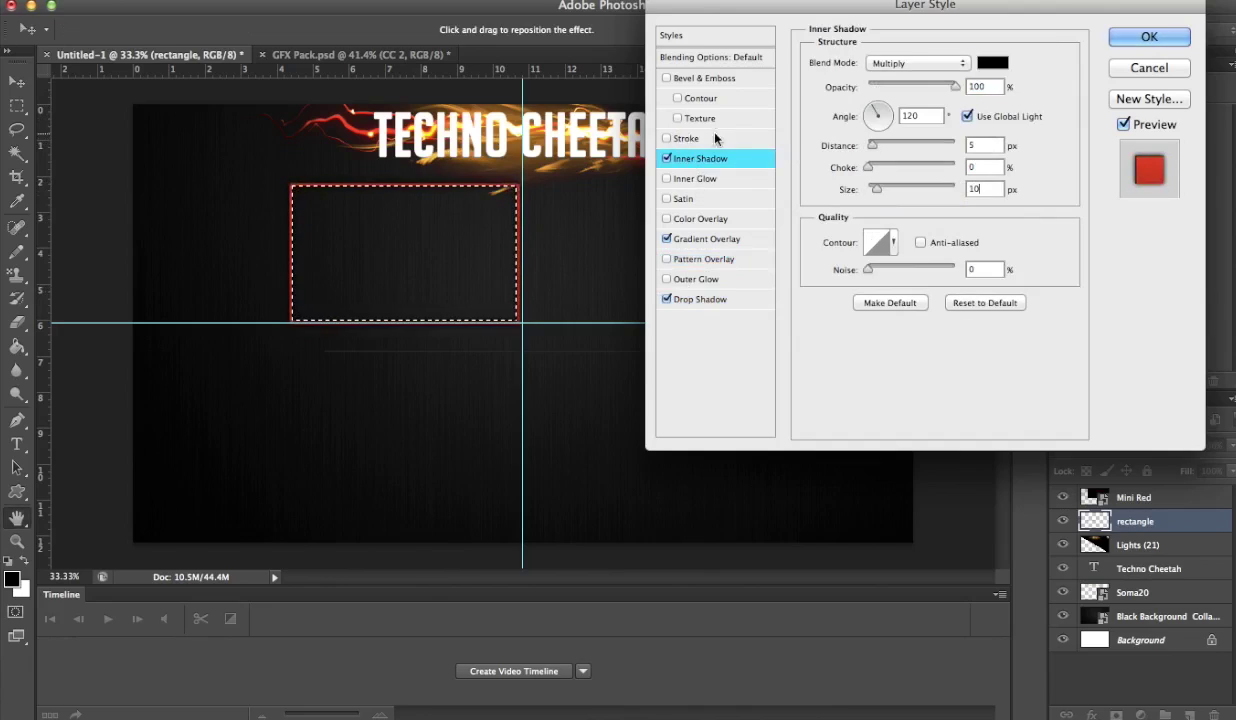
{"action": "left_click", "coordinate": [715, 138]}
{"action": "left_click", "coordinate": [682, 119]}
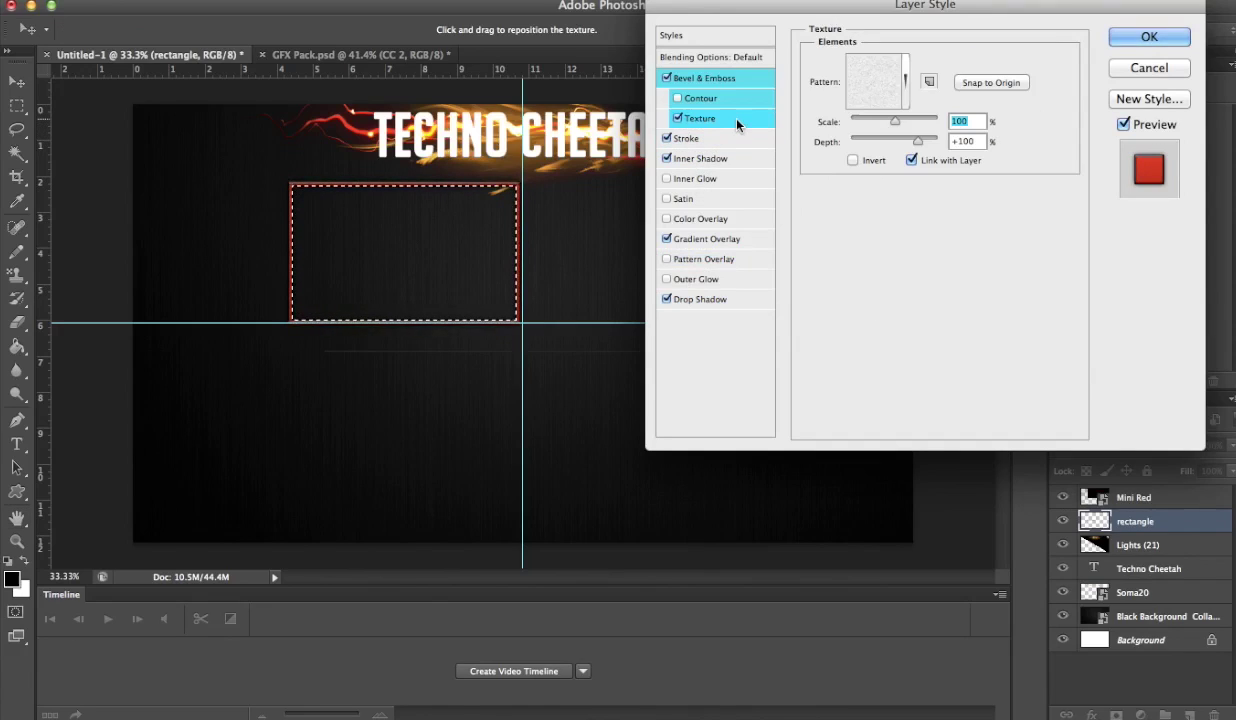
Apply the box effects and duplicate the red-framed rectangle layer as a second box.
{"action": "left_click", "coordinate": [1140, 38]}
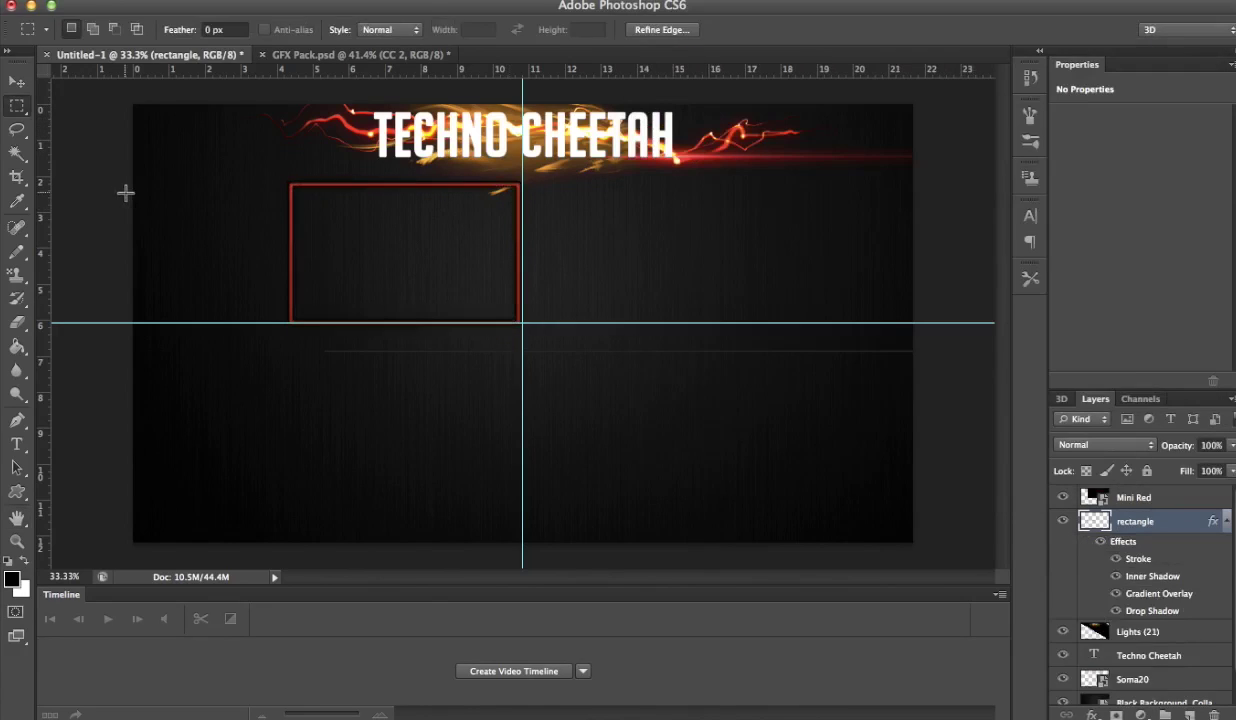
{"action": "right_click", "coordinate": [1168, 522]}
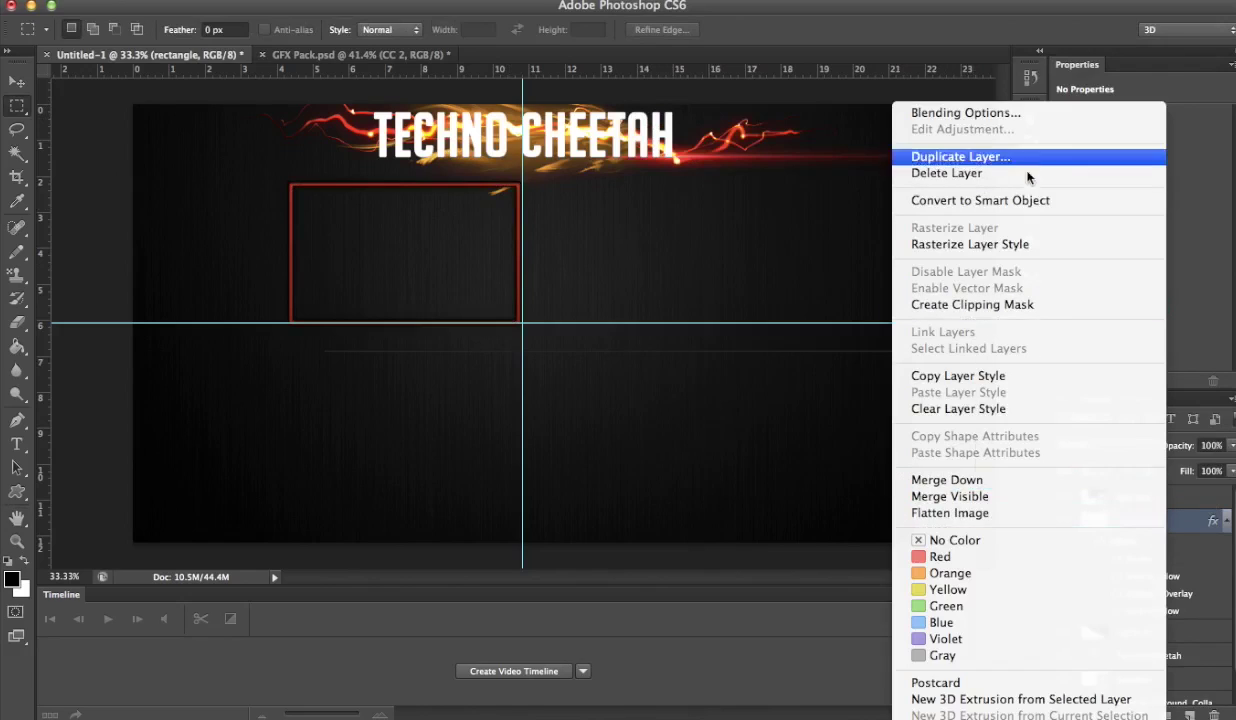
{"action": "left_click", "coordinate": [960, 156]}
{"action": "key", "text": "Return"}
{"action": "right_click", "coordinate": [925, 245]}
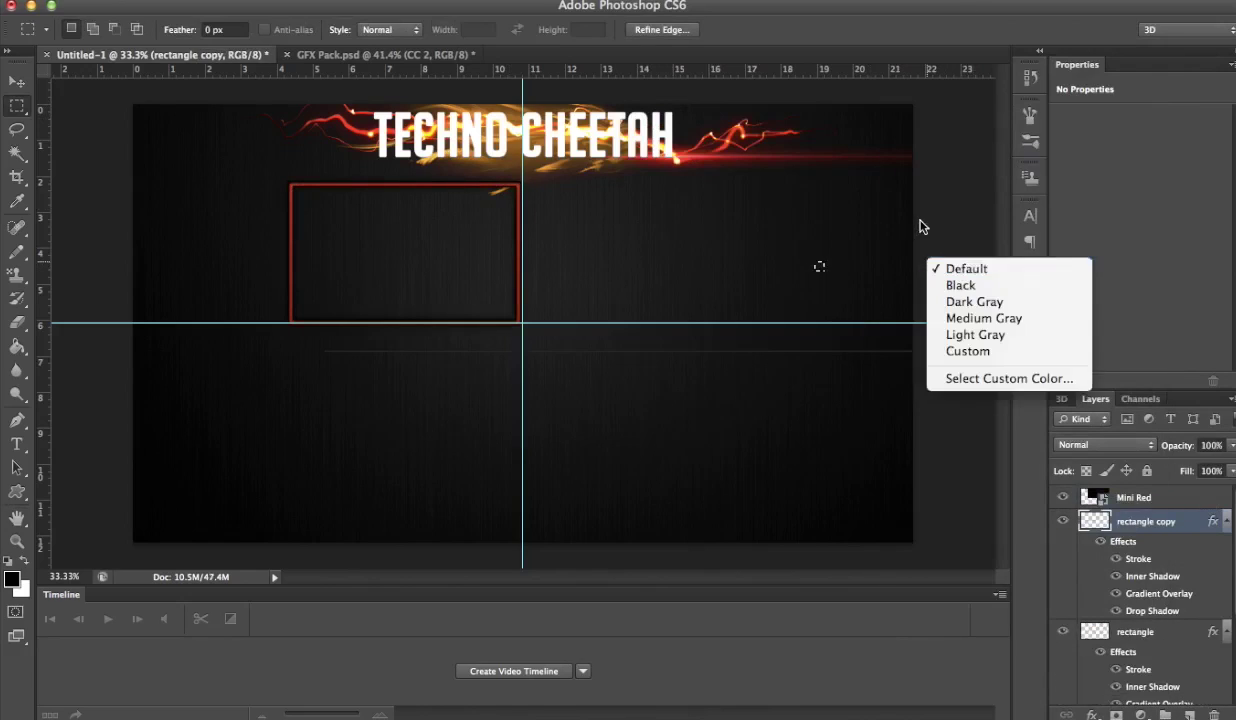
{"action": "key", "text": "Escape"}
{"action": "key", "text": "v"}
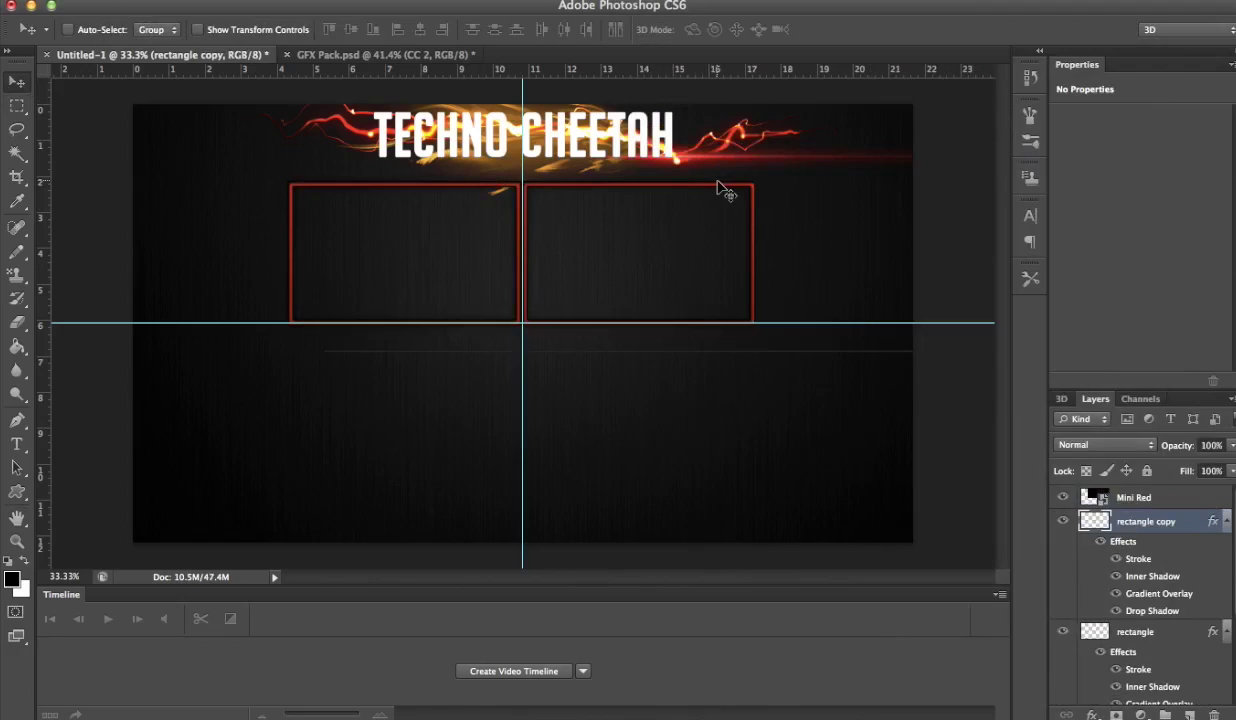
Magic Wand inside the right box and delete the dark background there.
{"action": "scroll", "coordinate": [1054, 519], "scroll_direction": "down", "scroll_amount": 3}
{"action": "scroll", "coordinate": [1062, 673], "scroll_direction": "down", "scroll_amount": 3}
{"action": "left_click", "coordinate": [1068, 669]}
{"action": "key", "text": "w"}
{"action": "left_click", "coordinate": [530, 293]}
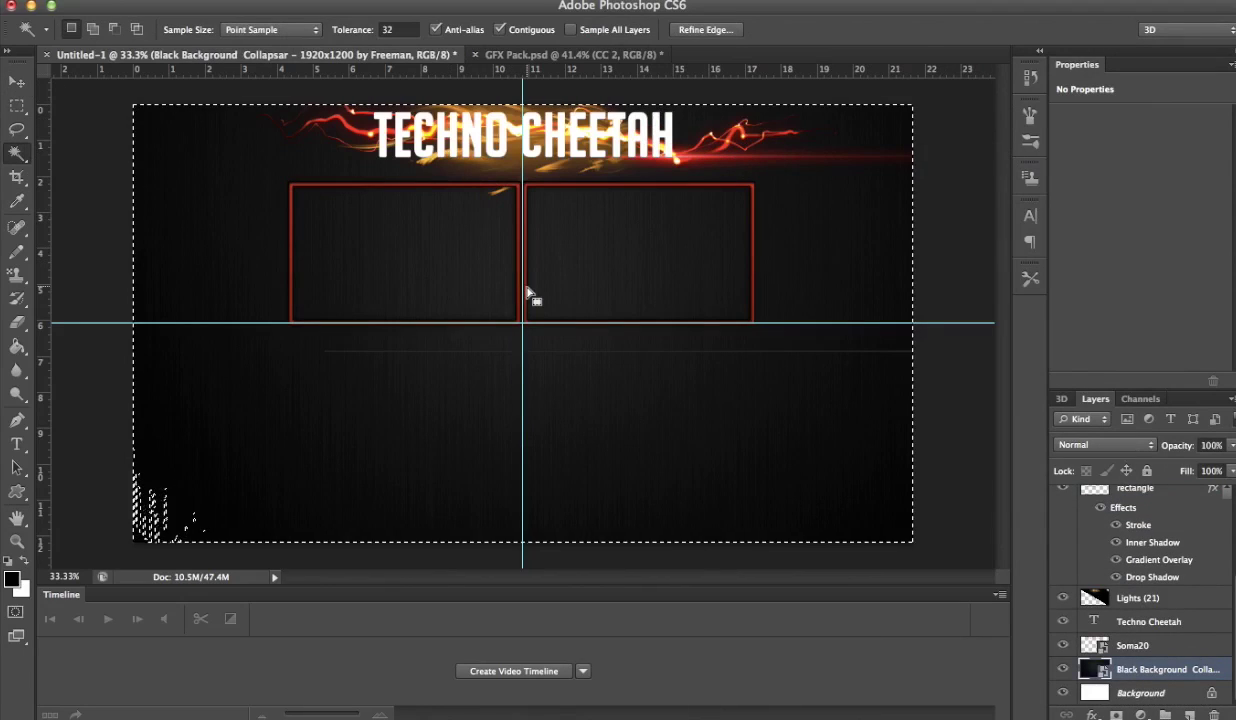
{"action": "key", "text": "ctrl+d"}
{"action": "scroll", "coordinate": [1147, 546], "scroll_direction": "up", "scroll_amount": 3}
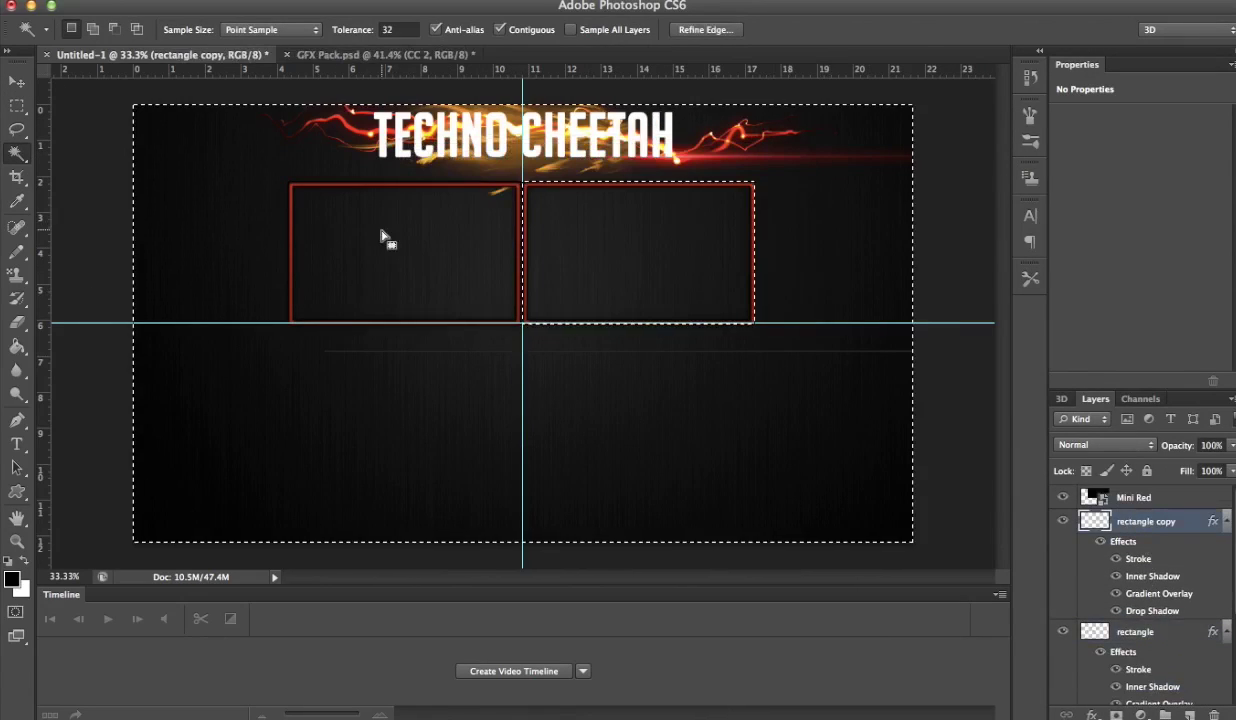
{"action": "scroll", "coordinate": [1210, 640], "scroll_direction": "down", "scroll_amount": 3}
{"action": "left_click", "coordinate": [1150, 640]}
{"action": "key", "text": "Delete"}
{"action": "key", "text": "Return"}
{"action": "key", "text": "e"}
{"action": "key", "text": "Delete"}
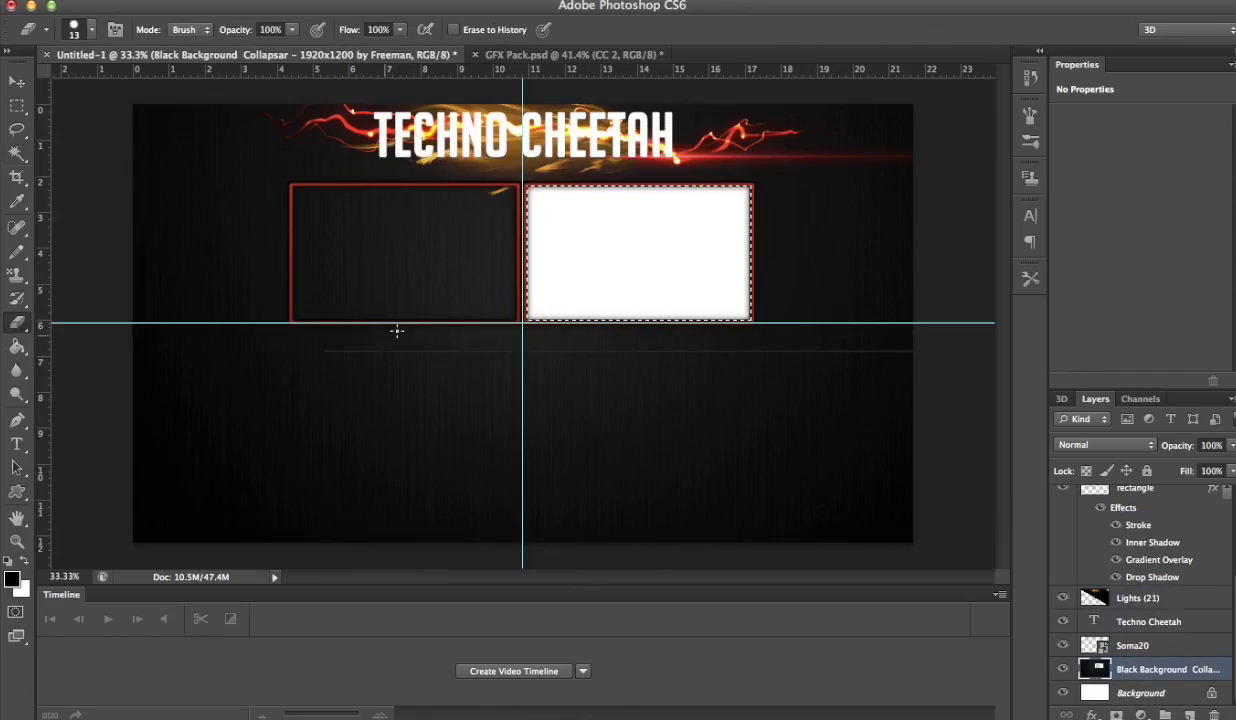
Magic Wand inside the left box and delete its dark background.
{"action": "key", "text": "w"}
{"action": "left_click", "coordinate": [312, 199]}
{"action": "scroll", "coordinate": [1131, 540], "scroll_direction": "up", "scroll_amount": 3}
{"action": "left_click", "coordinate": [1140, 513]}
{"action": "key", "text": "ctrl+d"}
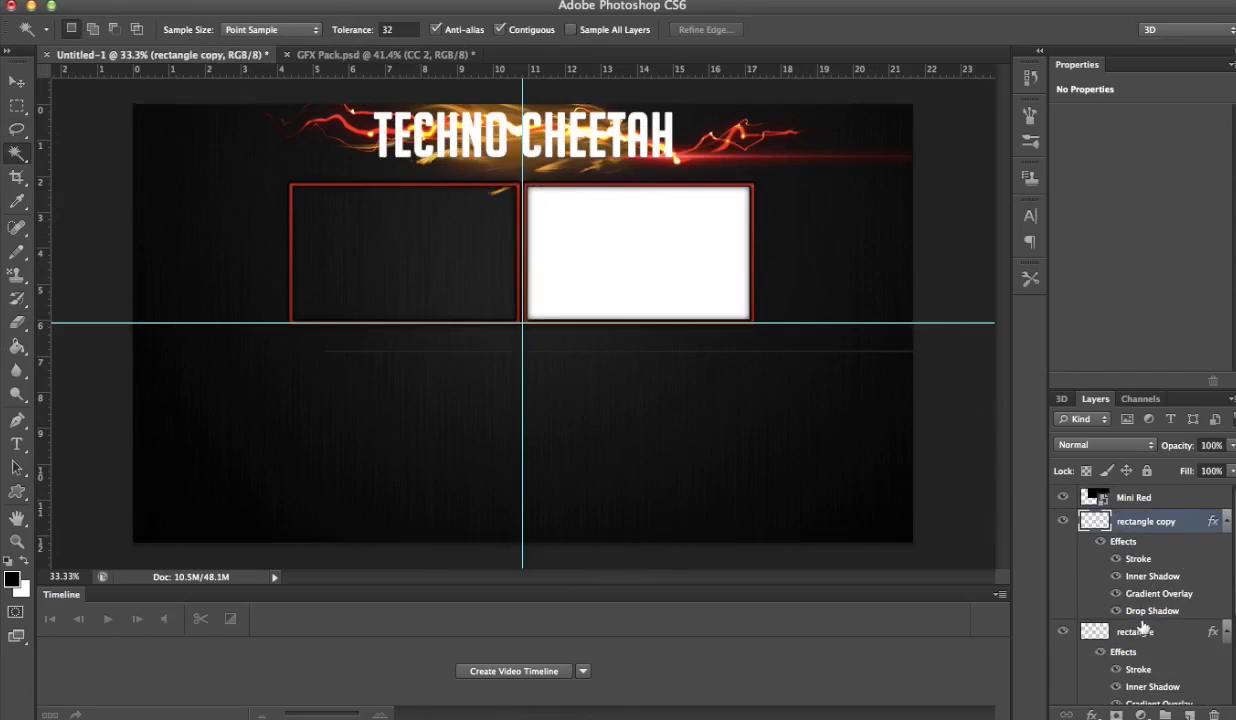
{"action": "left_click", "coordinate": [1140, 628], "text": "ctrl"}
{"action": "scroll", "coordinate": [1147, 600], "scroll_direction": "down", "scroll_amount": 3}
{"action": "left_click", "coordinate": [1150, 669]}
{"action": "key", "text": "Delete"}
Select the whole canvas, attempt a content-aware fill, then deselect.
{"action": "left_click", "coordinate": [1140, 693]}
{"action": "key", "text": "i"}
{"action": "key", "text": "ctrl+a"}
{"action": "key", "text": "Delete"}
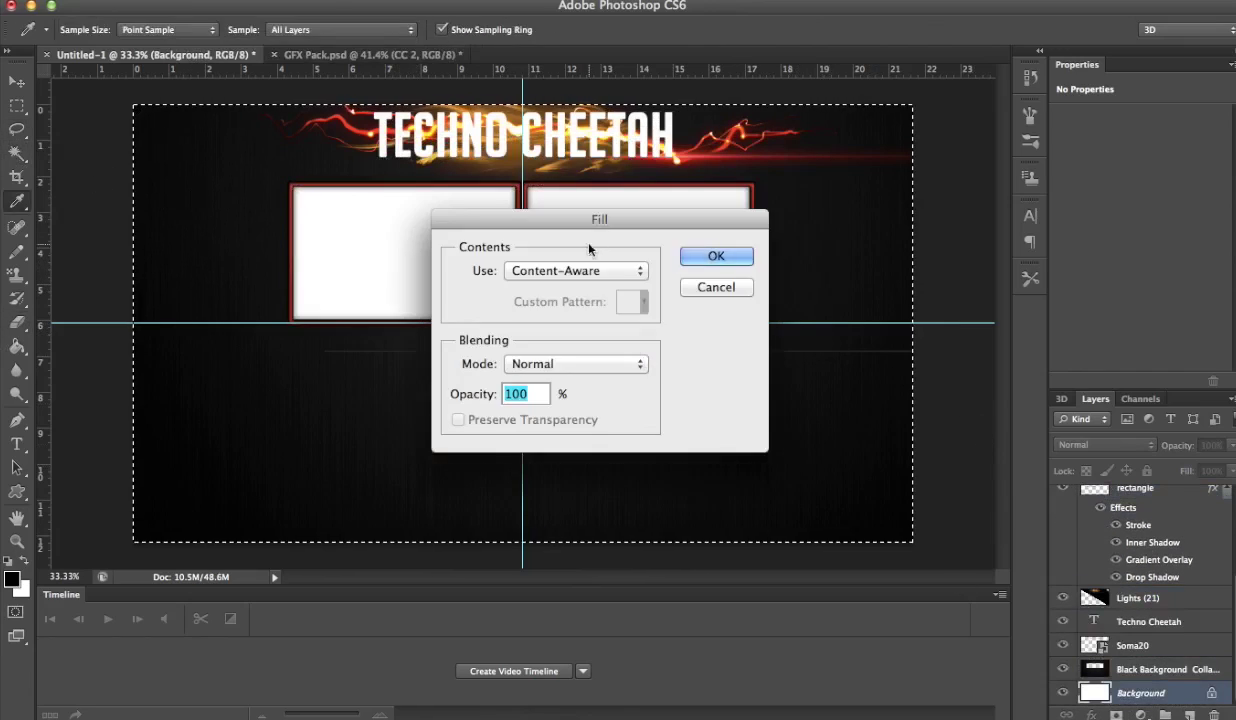
{"action": "left_click", "coordinate": [716, 256]}
{"action": "left_click", "coordinate": [716, 256]}
{"action": "key", "text": "ctrl+d"}
Browse the desktop GFX, Youtube and Logo folders to find the TC logo files.
{"action": "key", "text": "w"}
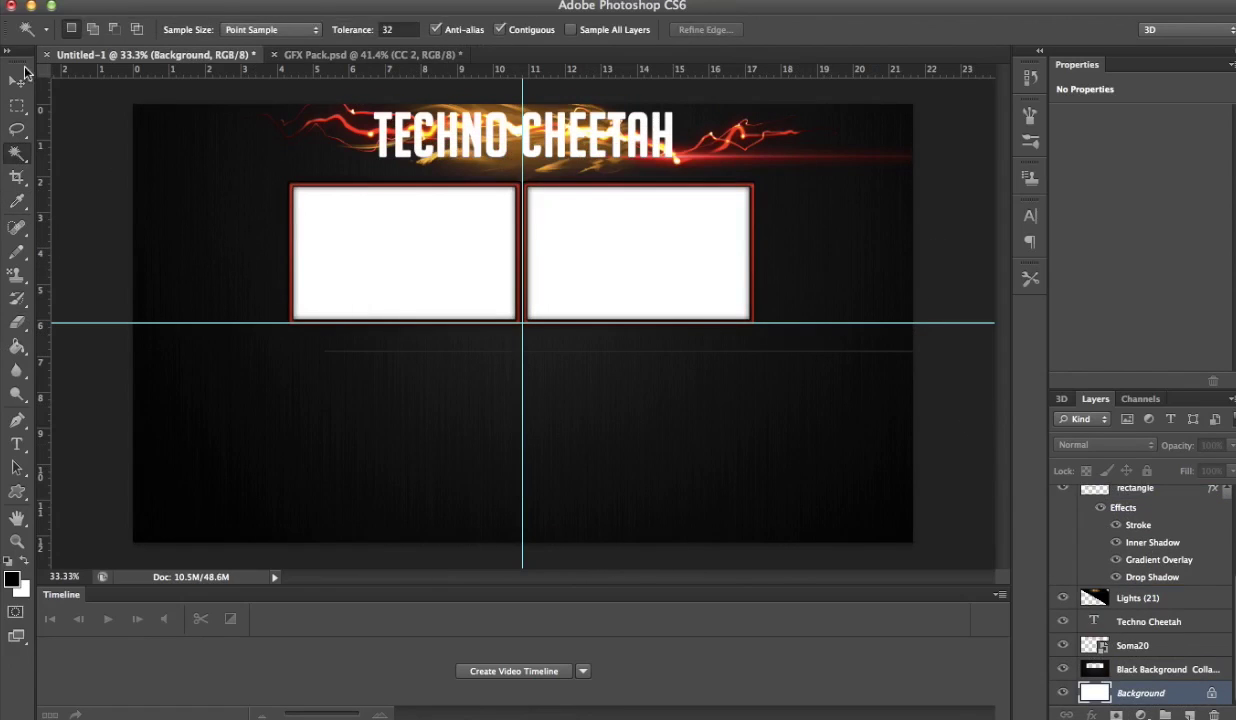
{"action": "key", "text": "t"}
{"action": "left_click_drag", "start_coordinate": [300, 5], "coordinate": [478, 5]}
{"action": "double_click", "coordinate": [148, 45]}
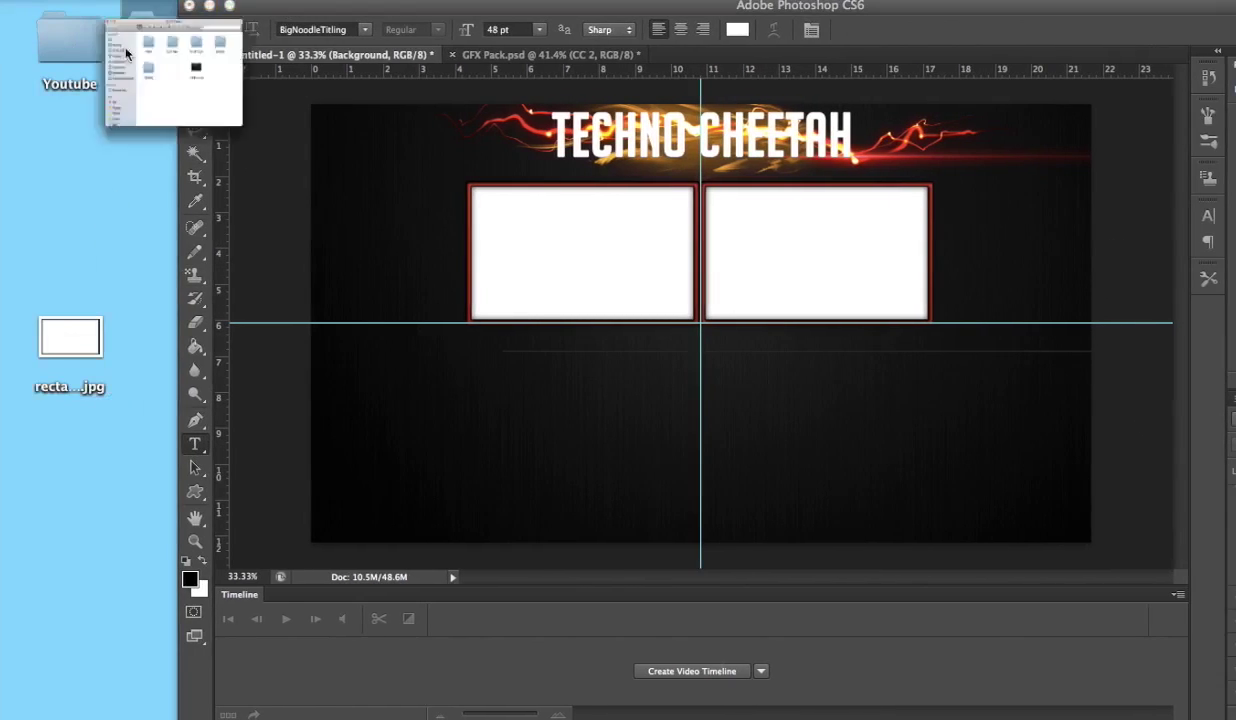
{"action": "double_click", "coordinate": [69, 45]}
{"action": "left_click", "coordinate": [566, 305]}
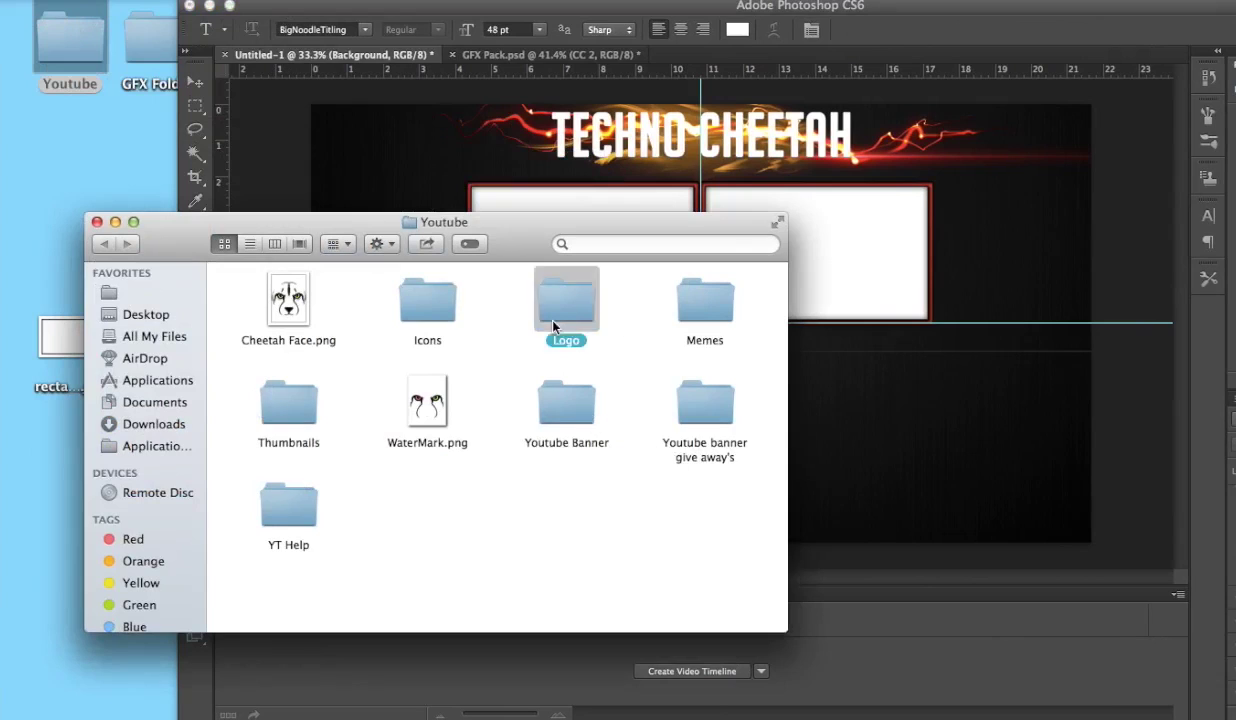
{"action": "left_click", "coordinate": [96, 221]}
{"action": "left_click_drag", "start_coordinate": [261, 4], "coordinate": [63, 4]}
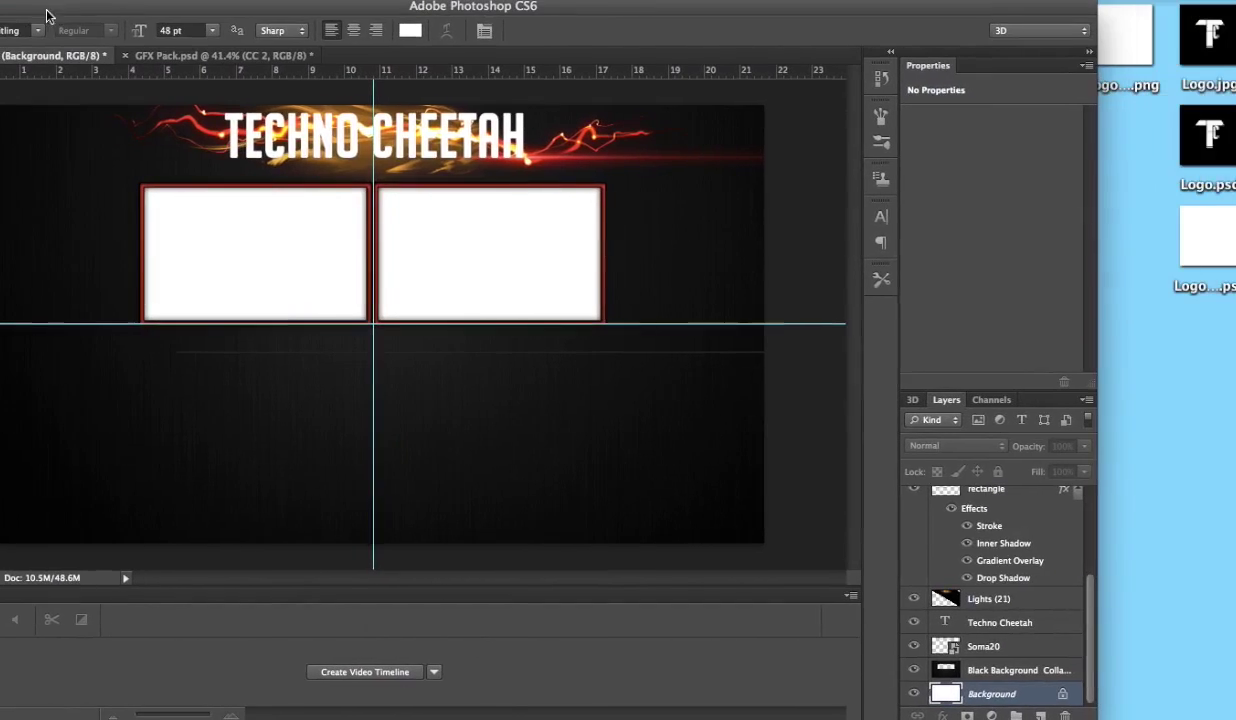
Place the transparent TC logo on the banner, left of the first box.
{"action": "left_click_drag", "start_coordinate": [1209, 132], "coordinate": [475, 295]}
{"action": "key", "text": "Escape"}
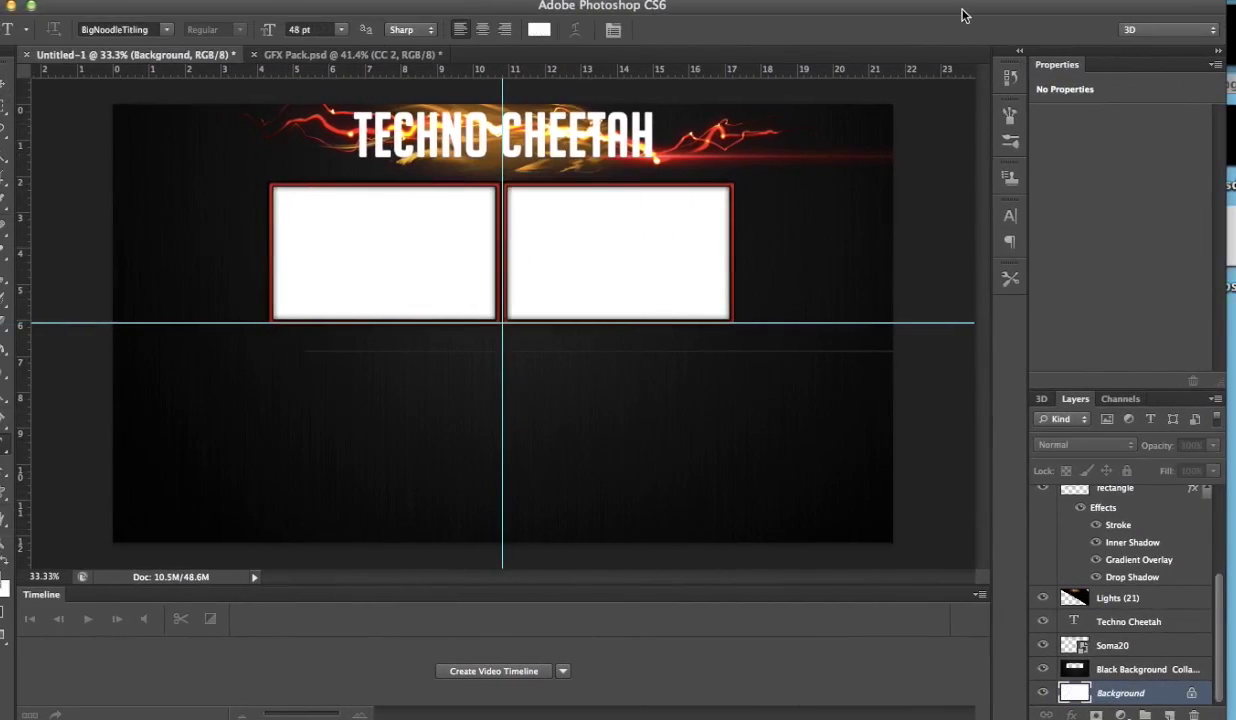
{"action": "left_click_drag", "start_coordinate": [963, 11], "coordinate": [866, 11]}
{"action": "left_click_drag", "start_coordinate": [1206, 221], "coordinate": [690, 171]}
{"action": "left_click_drag", "start_coordinate": [601, 5], "coordinate": [727, 5]}
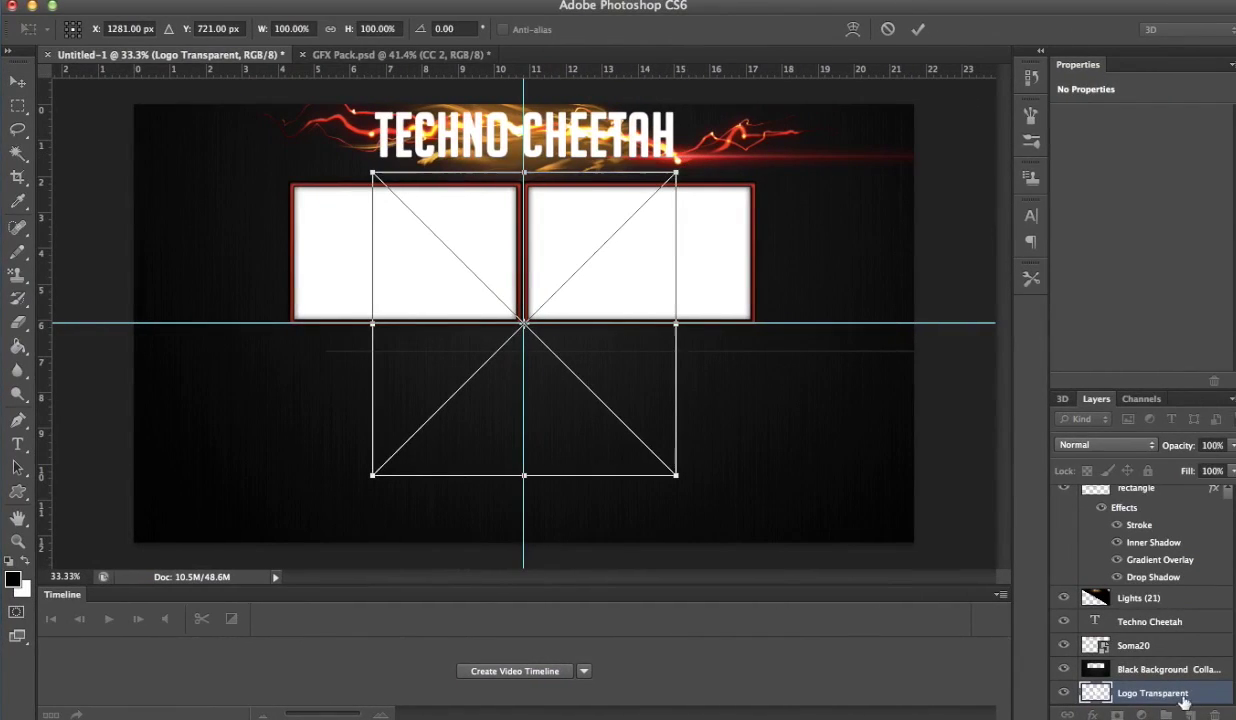
{"action": "left_click", "coordinate": [1143, 624]}
{"action": "left_click", "coordinate": [723, 250]}
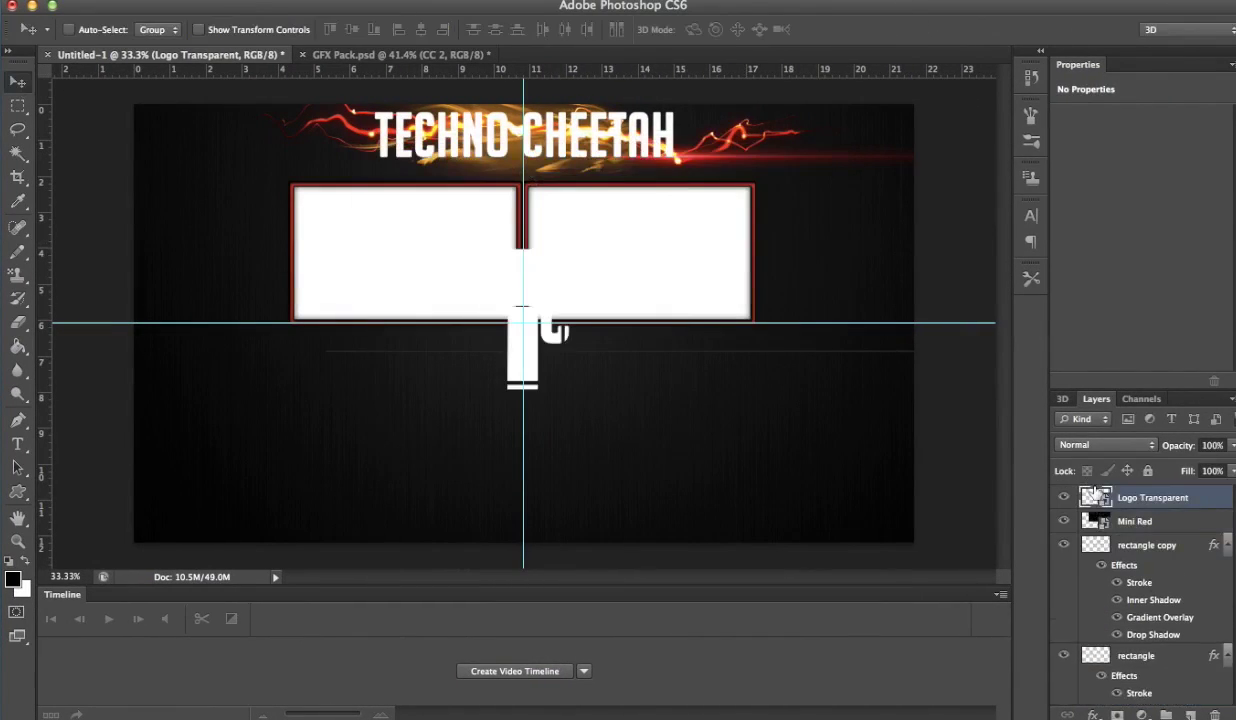
{"action": "mouse_move", "coordinate": [370, 330]}
{"action": "left_mouse_down"}
{"action": "mouse_move", "coordinate": [113, 258]}
{"action": "mouse_move", "coordinate": [63, 290]}
{"action": "left_mouse_up"}
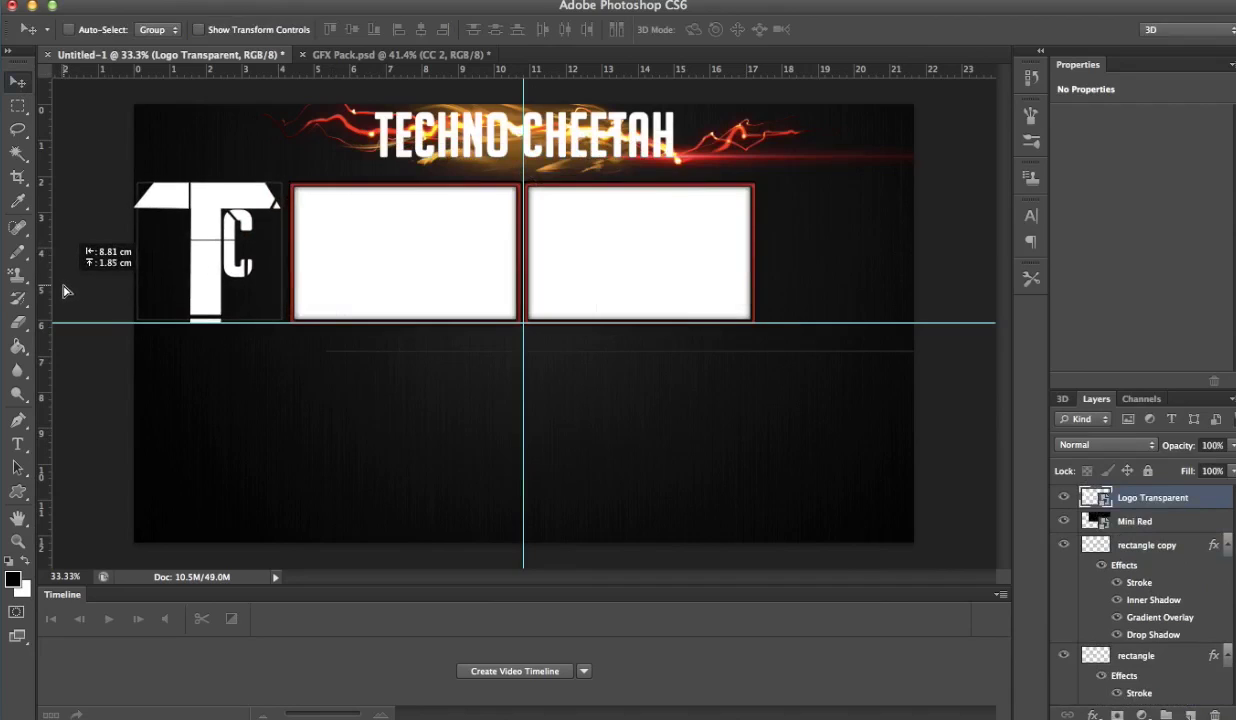
Duplicate the logo layer and move the copy to the right of the boxes.
{"action": "right_click", "coordinate": [1145, 511]}
{"action": "left_click", "coordinate": [880, 130]}
{"action": "left_click", "coordinate": [786, 279]}
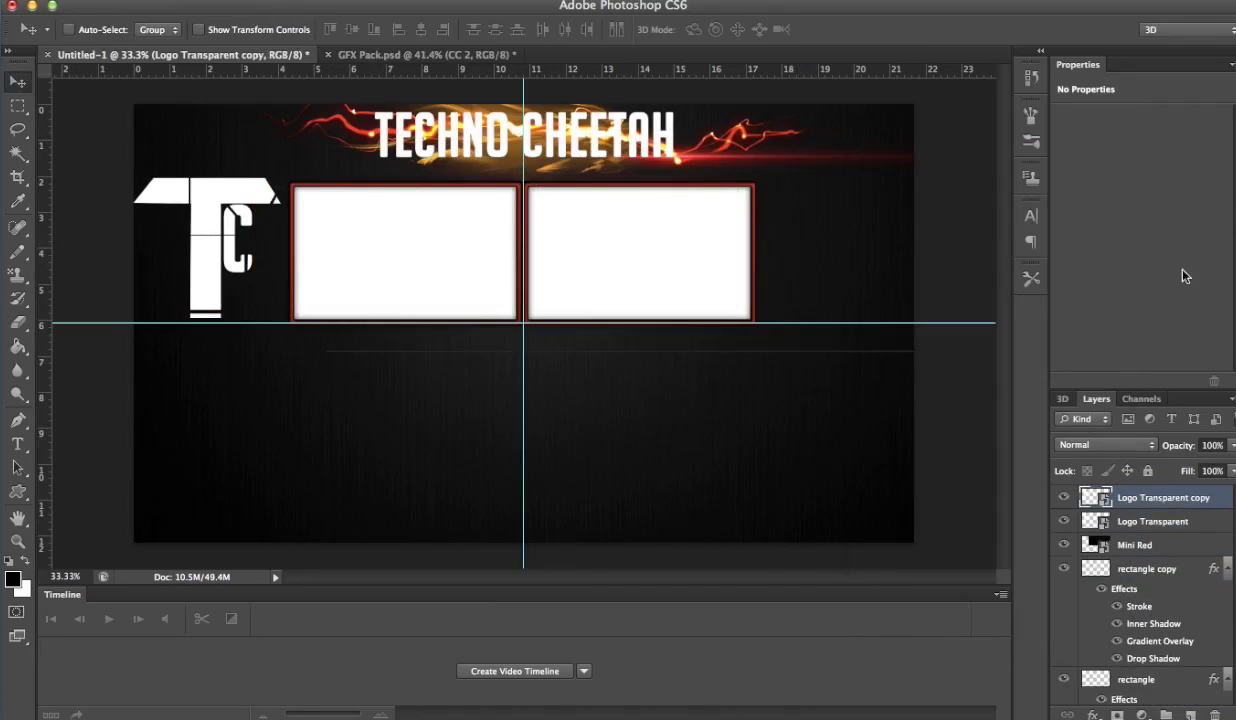
{"action": "left_click_drag", "start_coordinate": [327, 200], "coordinate": [955, 200]}
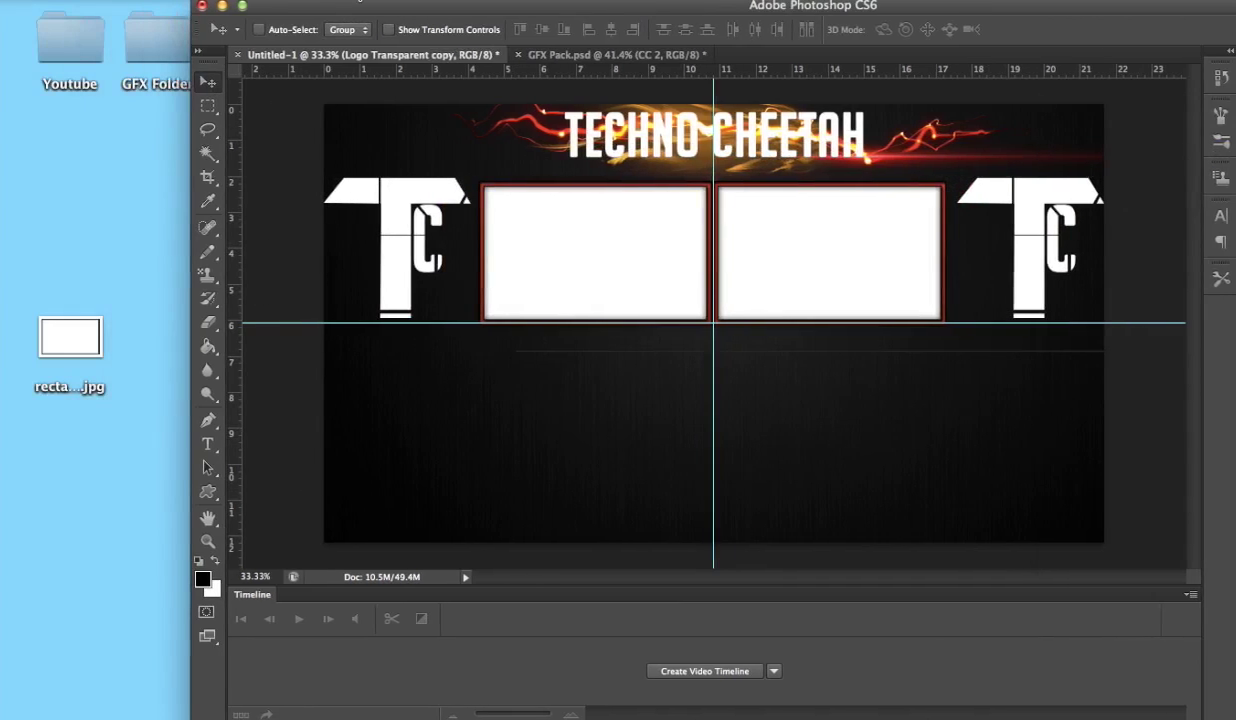
Drop the Facebook icon from the Icons folder onto the banner and shrink it.
{"action": "double_click", "coordinate": [65, 47]}
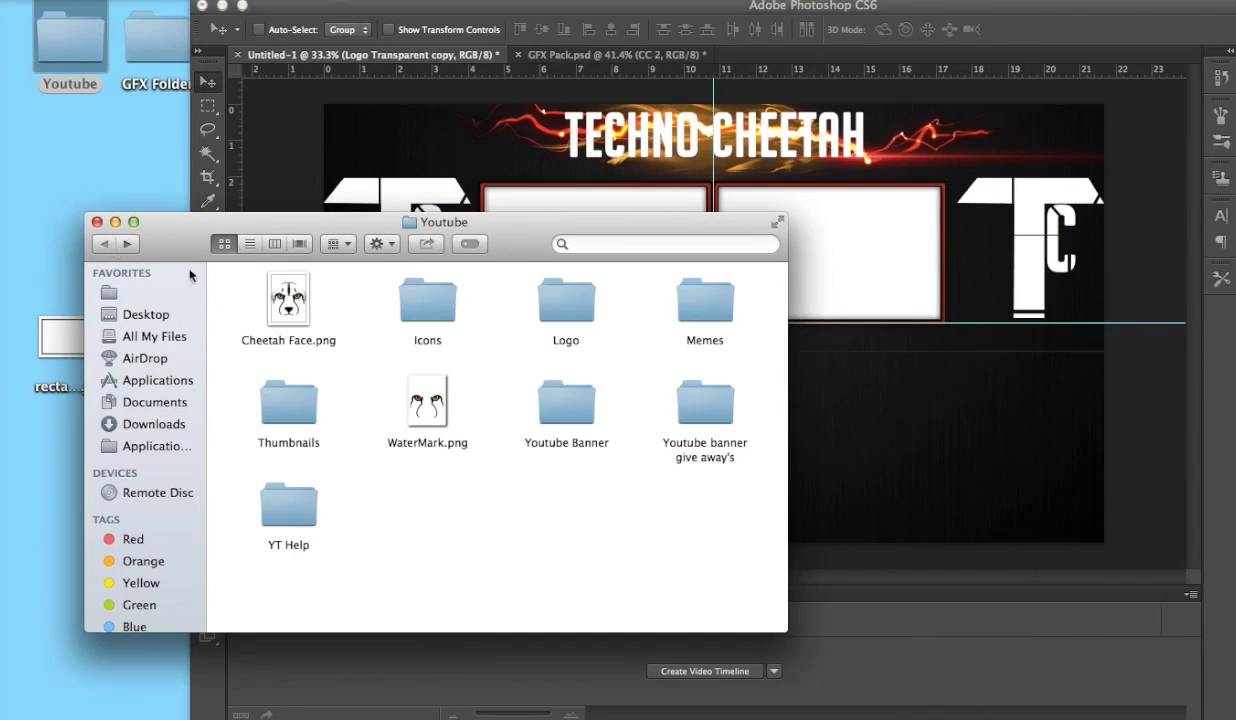
{"action": "double_click", "coordinate": [430, 332]}
{"action": "left_click_drag", "start_coordinate": [288, 300], "coordinate": [490, 322]}
{"action": "left_click_drag", "start_coordinate": [276, 102], "coordinate": [574, 406]}
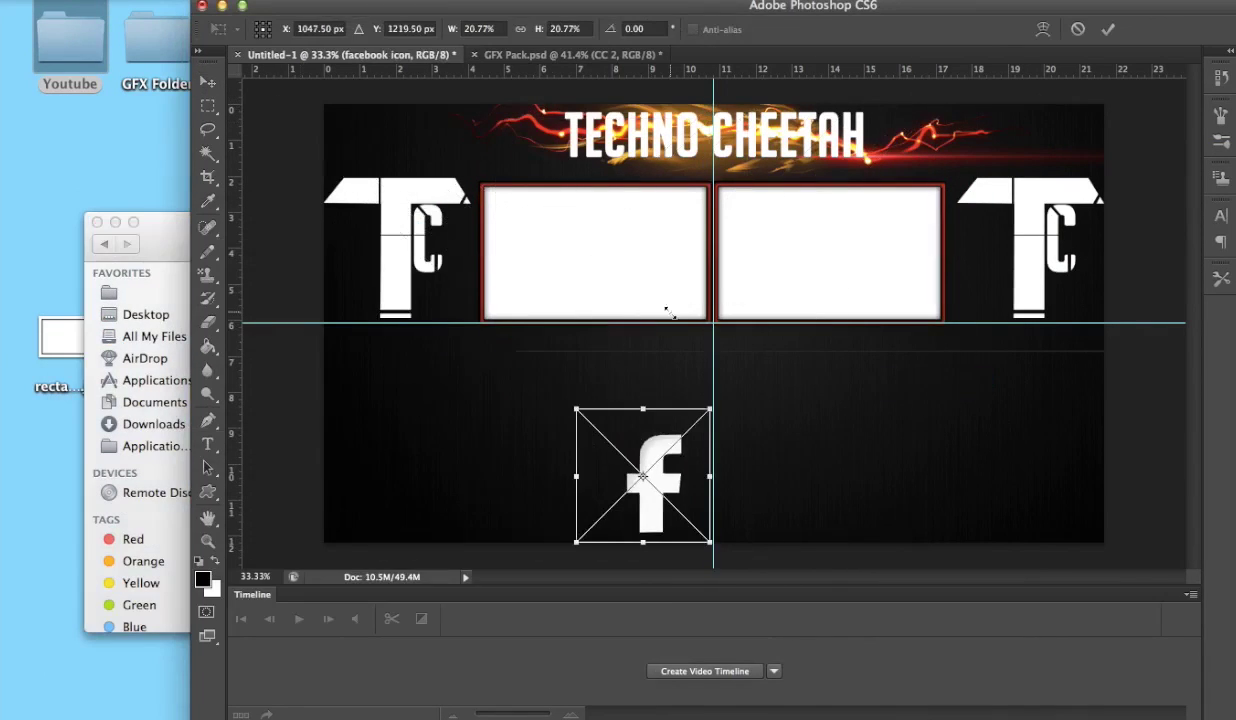
{"action": "left_click_drag", "start_coordinate": [689, 454], "coordinate": [437, 372]}
{"action": "left_click", "coordinate": [62, 534]}
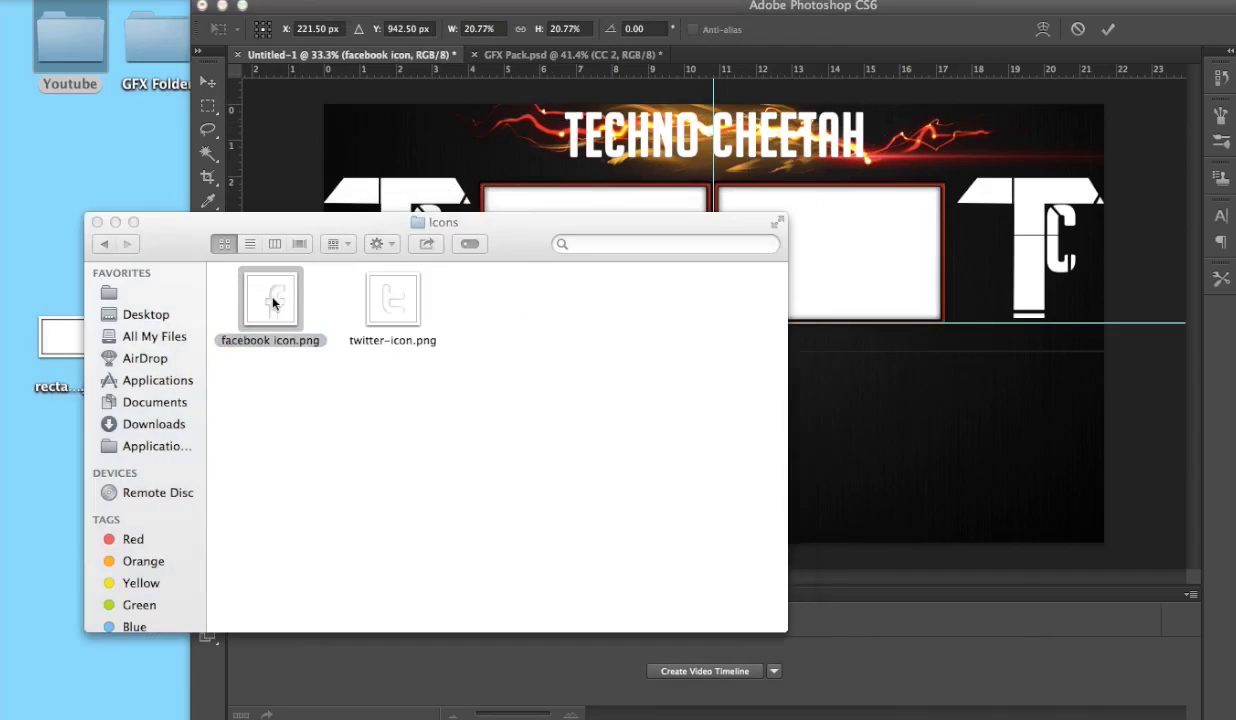
Remove the Facebook and Twitter icon backgrounds with Instant Alpha in Preview.
{"action": "double_click", "coordinate": [276, 292]}
{"action": "left_click", "coordinate": [232, 28]}
{"action": "left_click", "coordinate": [9, 57]}
{"action": "left_click_drag", "start_coordinate": [74, 143], "coordinate": [72, 118]}
{"action": "left_click_drag", "start_coordinate": [107, 15], "coordinate": [363, 70]}
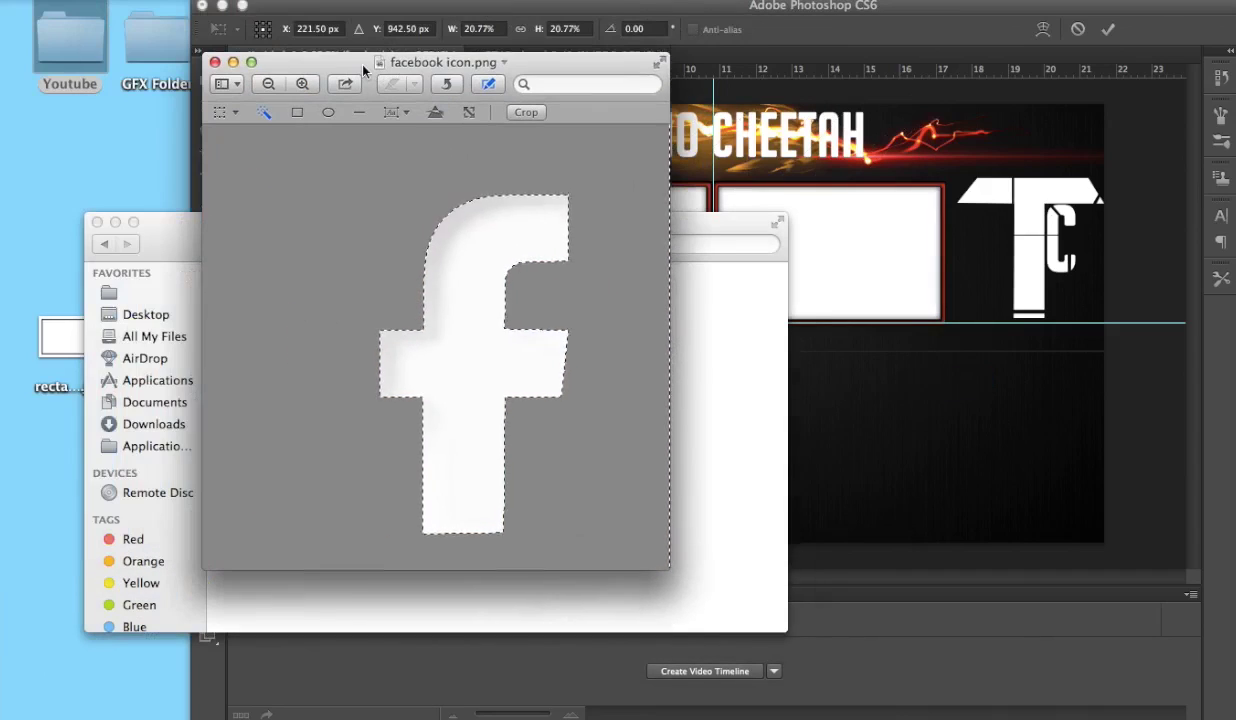
{"action": "left_click", "coordinate": [214, 62]}
{"action": "left_click", "coordinate": [405, 337]}
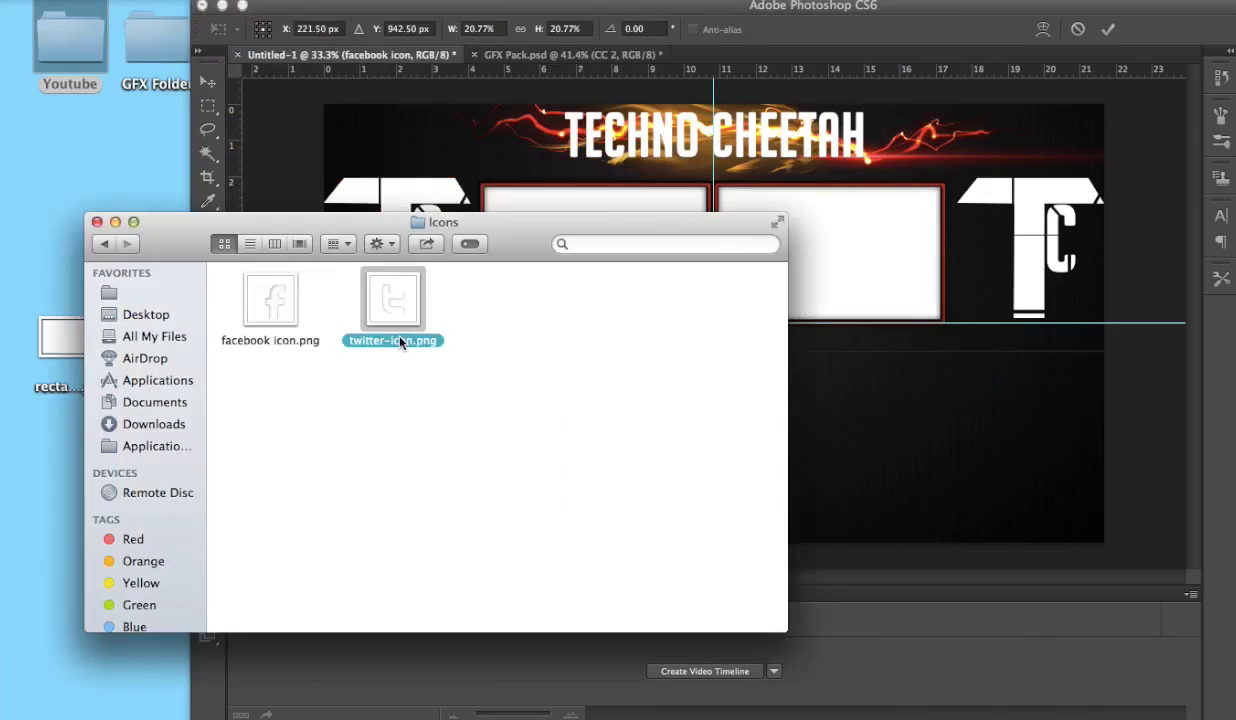
{"action": "double_click", "coordinate": [405, 337]}
{"action": "left_click", "coordinate": [9, 57]}
{"action": "left_click_drag", "start_coordinate": [50, 124], "coordinate": [38, 93]}
{"action": "key", "text": "super+w"}
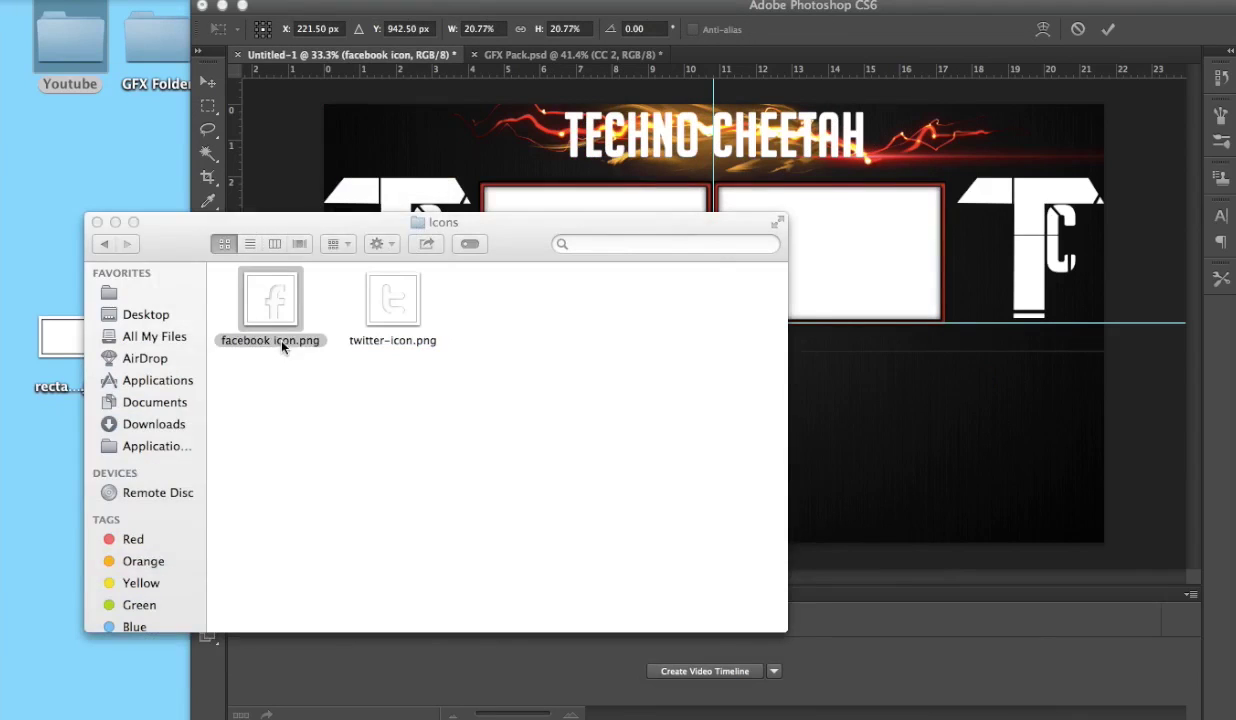
Place the transparent Facebook icon, scaled down, under the left TC logo.
{"action": "left_click", "coordinate": [278, 305]}
{"action": "left_click", "coordinate": [167, 263]}
{"action": "left_click_drag", "start_coordinate": [270, 300], "coordinate": [822, 350]}
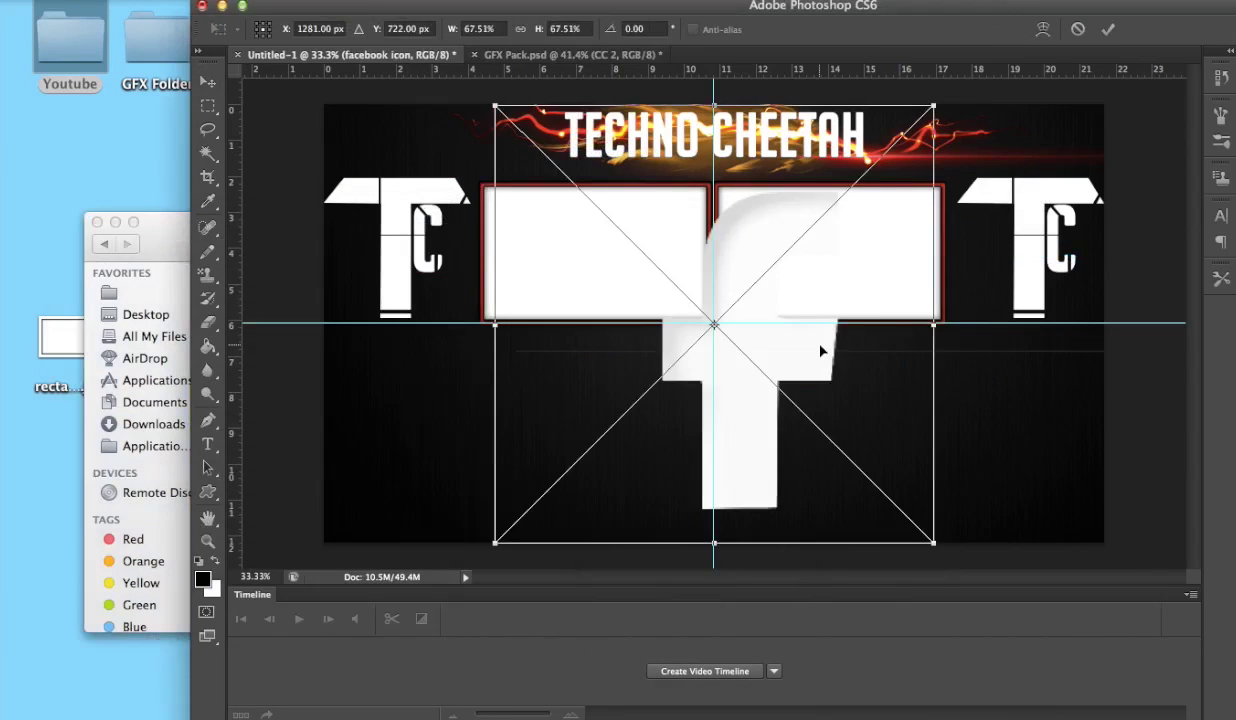
{"action": "mouse_move", "coordinate": [704, 317]}
{"action": "left_mouse_down"}
{"action": "mouse_move", "coordinate": [400, 345]}
{"action": "mouse_move", "coordinate": [338, 337]}
{"action": "left_mouse_up"}
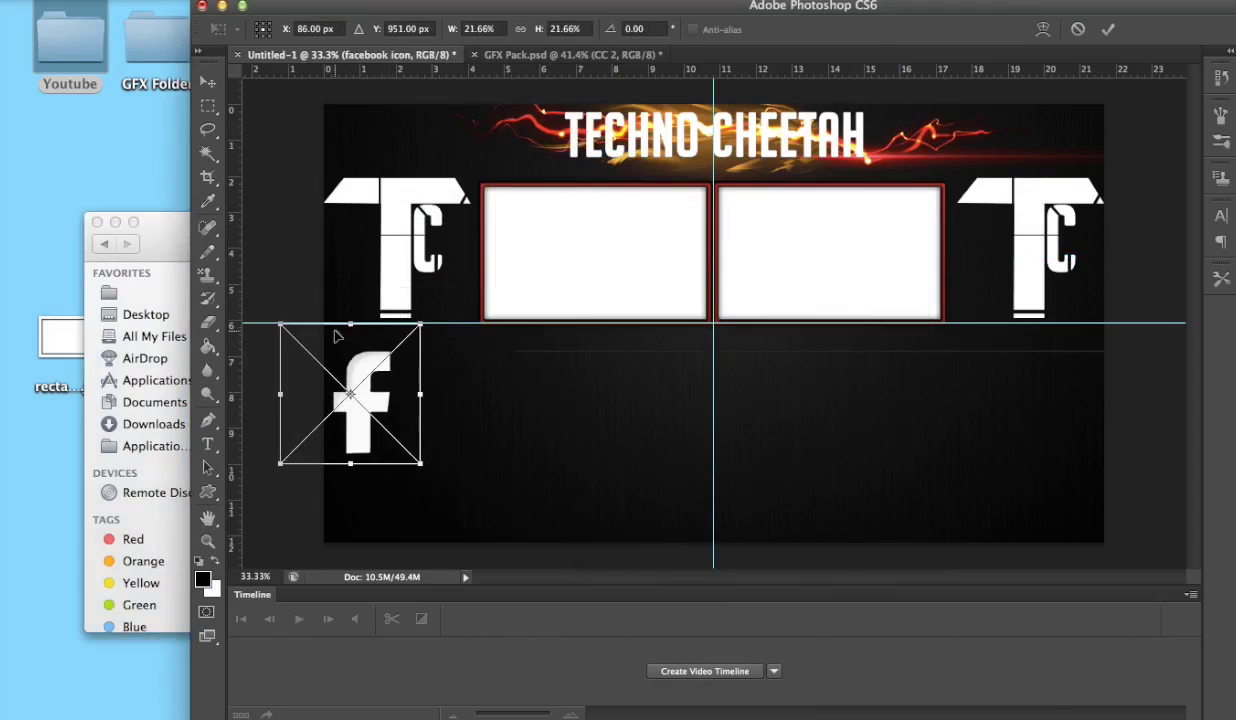
{"action": "left_click_drag", "start_coordinate": [420, 324], "coordinate": [435, 292]}
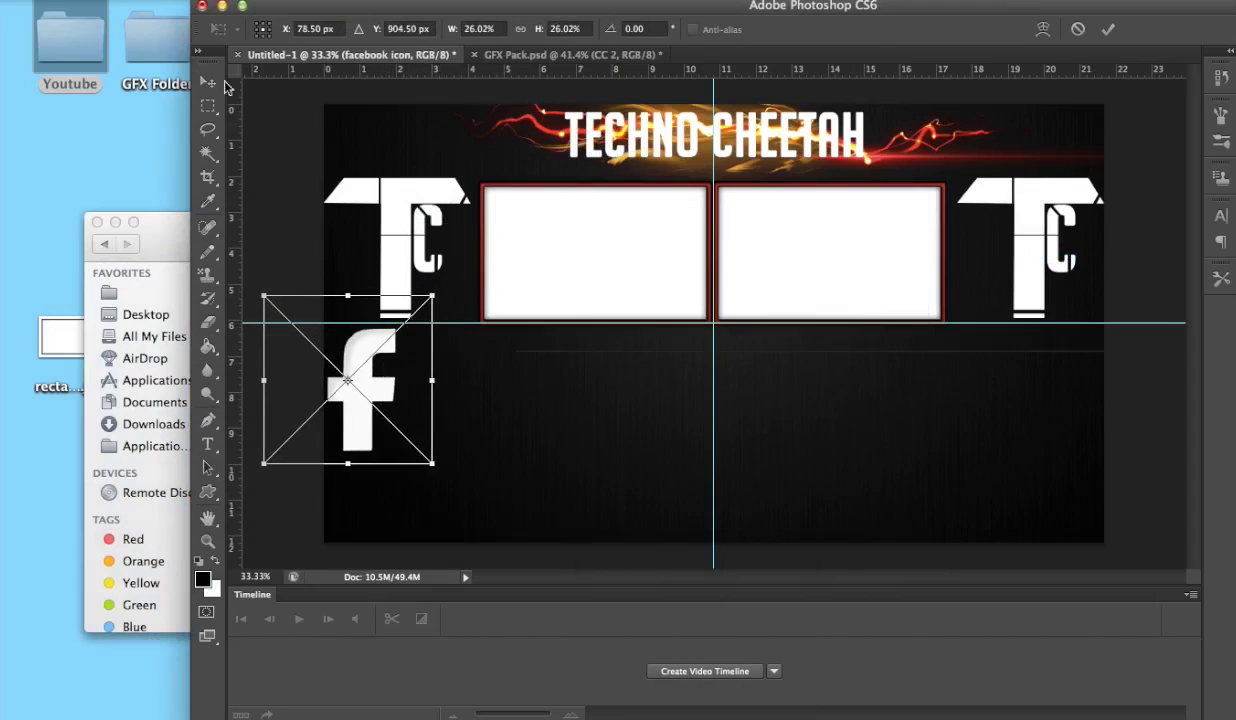
{"action": "key", "text": "Return"}
Place the Twitter icon at about 30% size under the right TC logo.
{"action": "left_click", "coordinate": [150, 230]}
{"action": "left_click_drag", "start_coordinate": [395, 455], "coordinate": [1048, 340]}
{"action": "left_click_drag", "start_coordinate": [938, 100], "coordinate": [693, 345]}
{"action": "left_click_drag", "start_coordinate": [640, 458], "coordinate": [418, 404]}
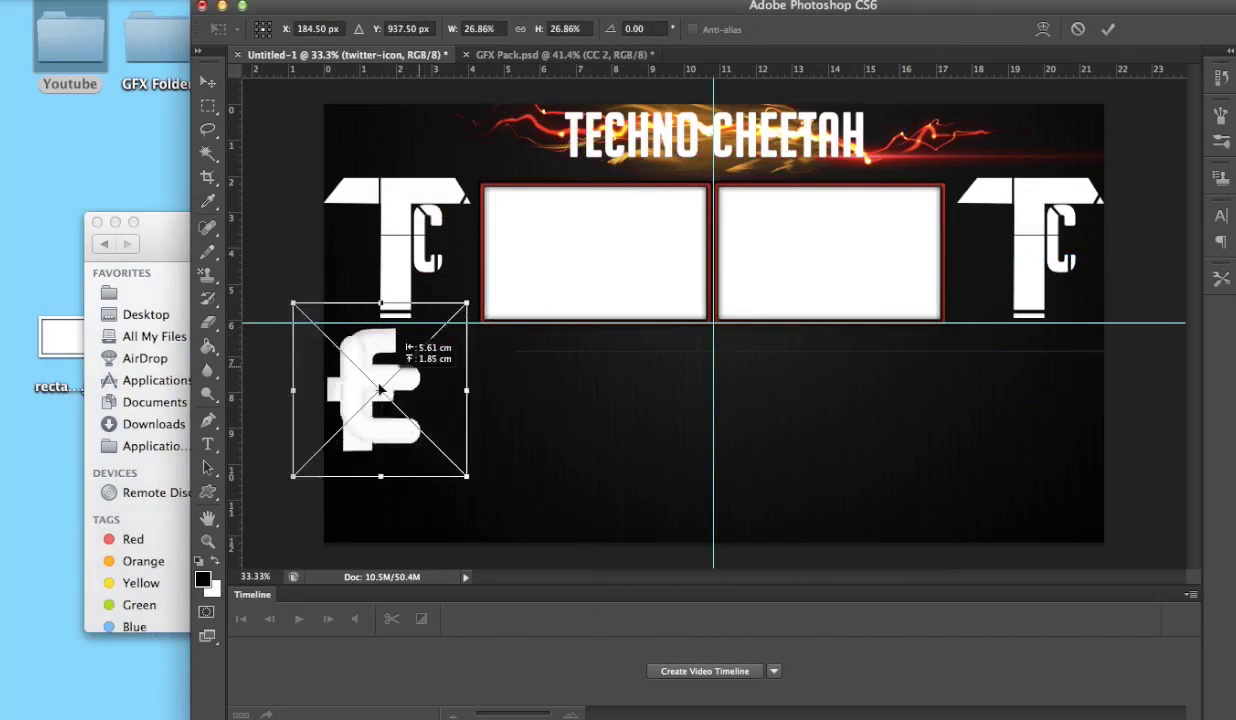
{"action": "key", "text": "v"}
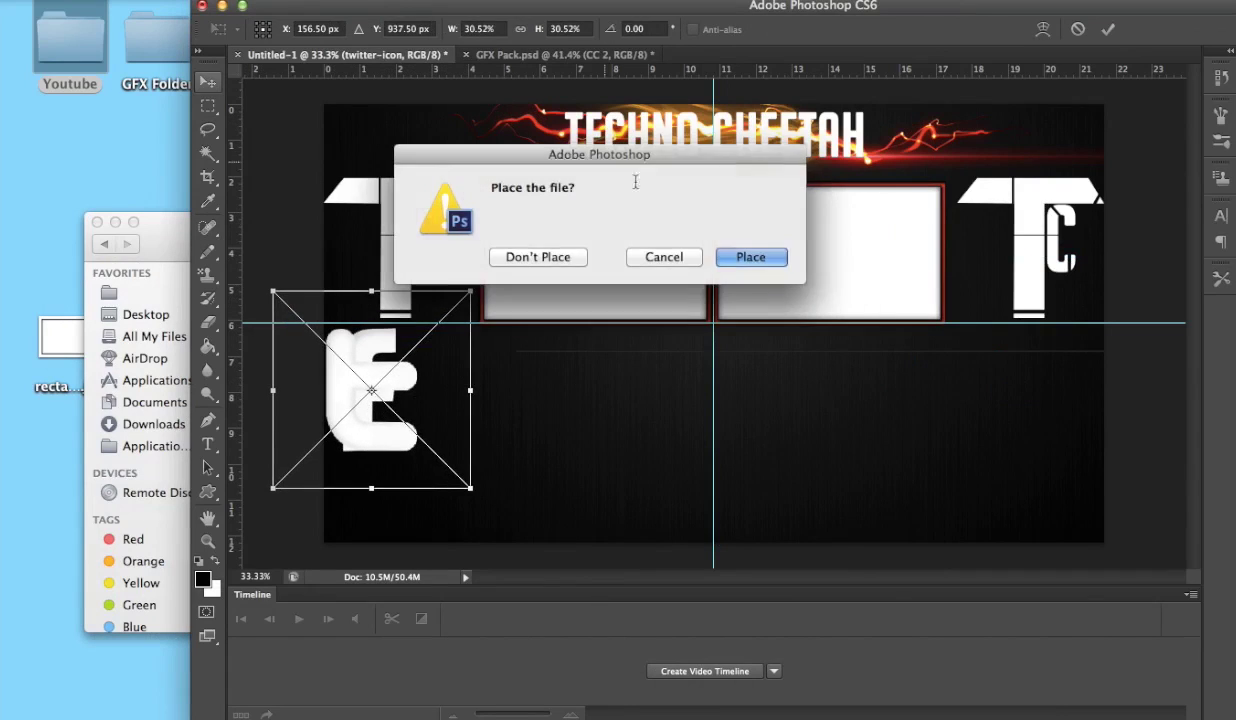
{"action": "left_click", "coordinate": [751, 257]}
{"action": "left_click_drag", "start_coordinate": [395, 395], "coordinate": [1078, 355]}
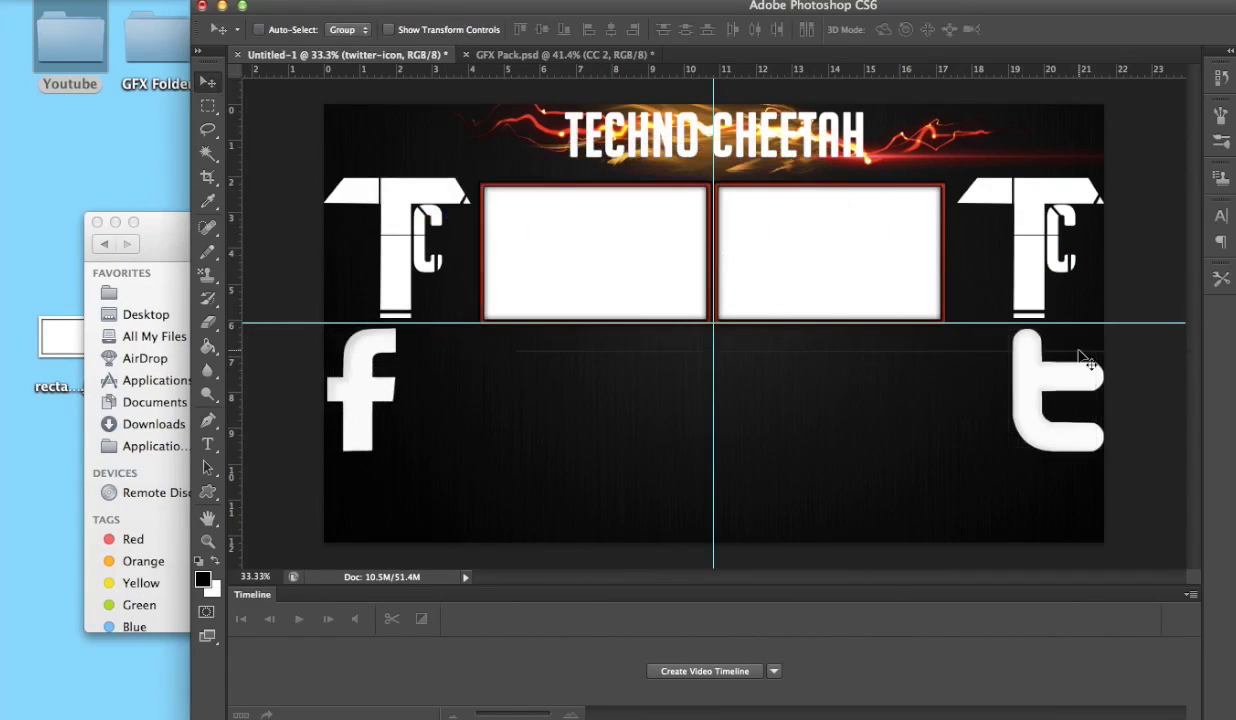
Add white name text beside the Facebook icon.
{"action": "left_click", "coordinate": [145, 235]}
{"action": "key", "text": "super+w"}
{"action": "left_click_drag", "start_coordinate": [283, 18], "coordinate": [88, 18]}
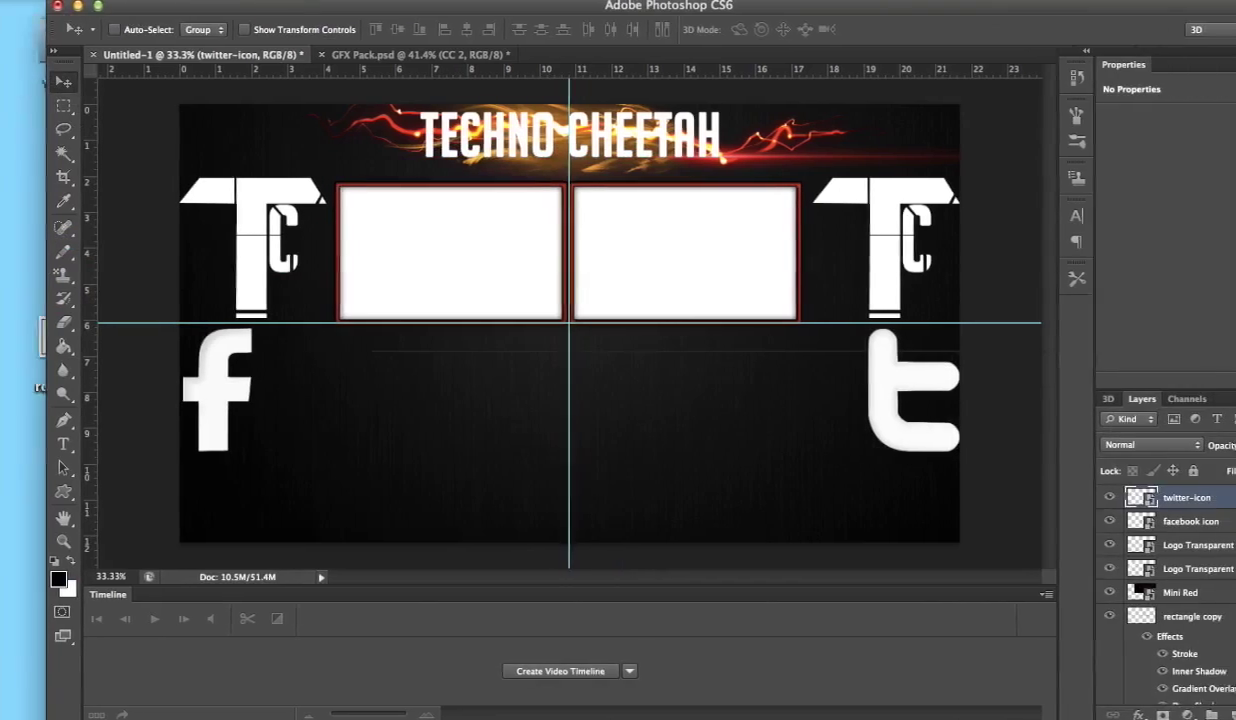
{"action": "left_click", "coordinate": [212, 371]}
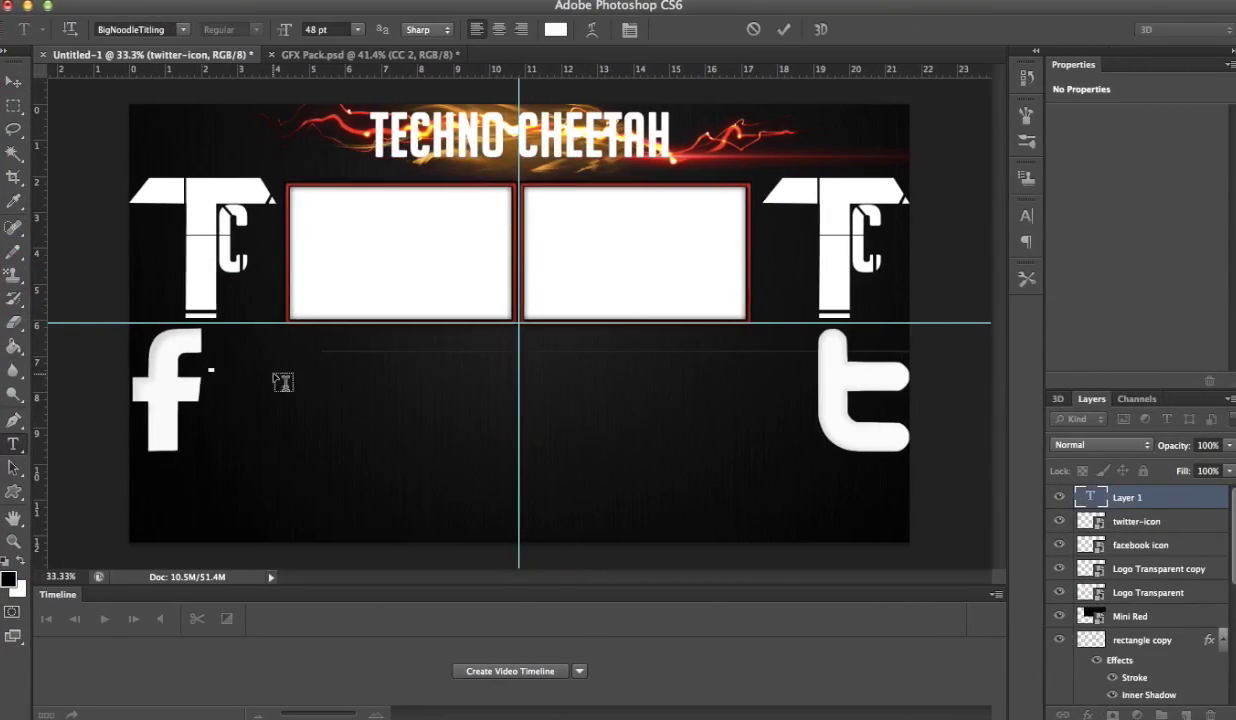
{"action": "type", "text": "DANIEL CHEETAH!"}
{"action": "type", "text": "Daniel Cheetah!"}
{"action": "left_click", "coordinate": [14, 81]}
{"action": "left_click_drag", "start_coordinate": [302, 365], "coordinate": [293, 415]}
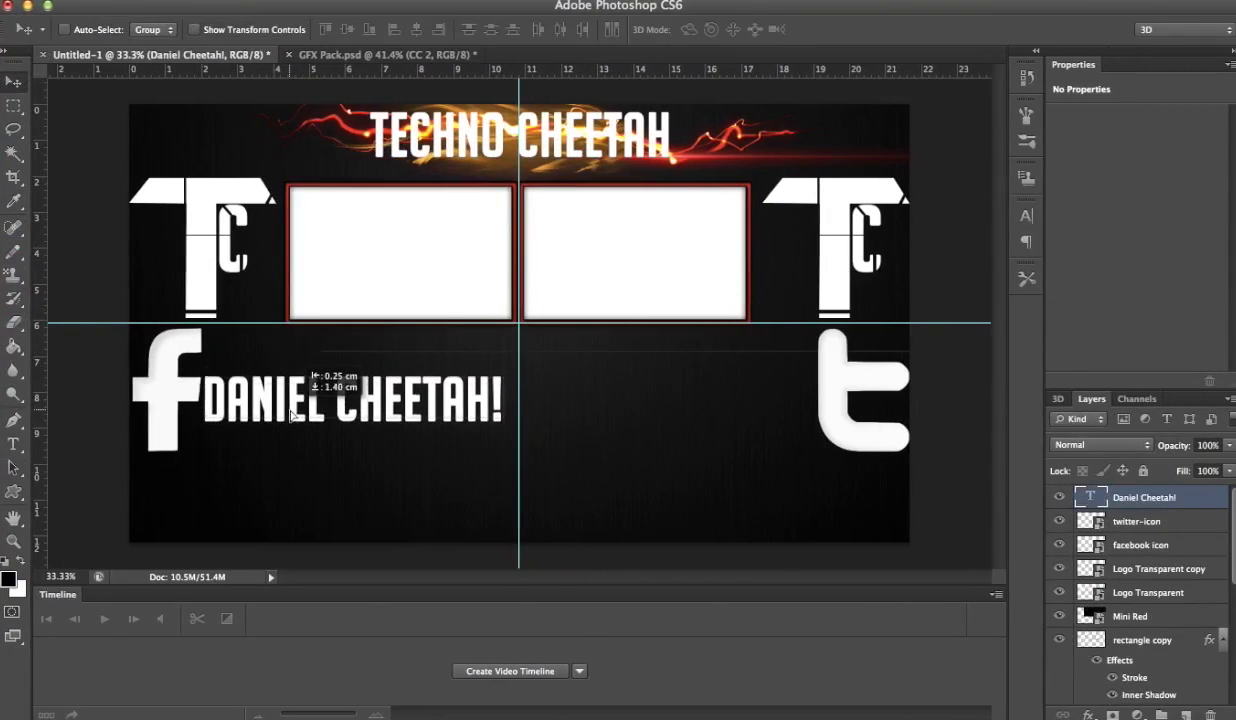
Type the channel handle, reduce its font size, and set it beside the Twitter icon.
{"action": "left_click", "coordinate": [13, 444]}
{"action": "left_click", "coordinate": [533, 398]}
{"action": "type", "text": "TECHNOCHEETAH"}
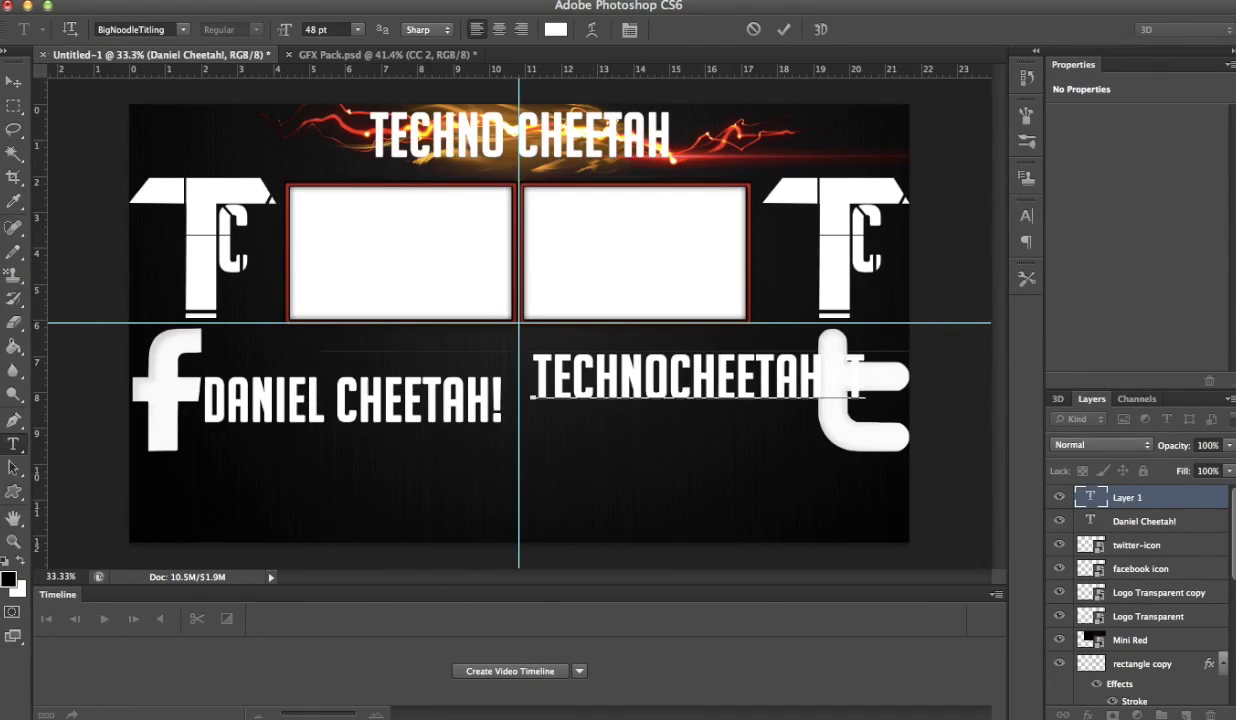
{"action": "left_click", "coordinate": [14, 81]}
{"action": "left_click_drag", "start_coordinate": [589, 253], "coordinate": [565, 270]}
{"action": "left_click", "coordinate": [13, 444]}
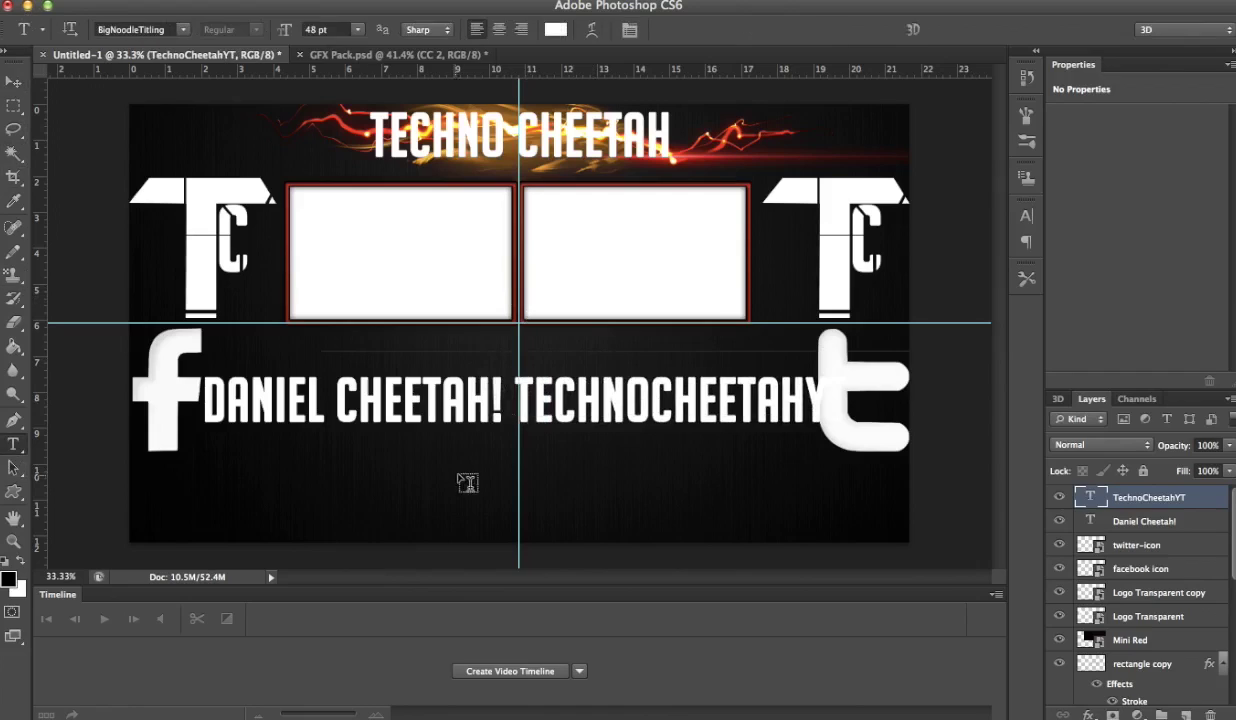
{"action": "left_click_drag", "start_coordinate": [515, 400], "coordinate": [815, 400]}
{"action": "left_click", "coordinate": [357, 29]}
{"action": "left_click", "coordinate": [331, 188]}
{"action": "left_click", "coordinate": [14, 81]}
{"action": "left_click_drag", "start_coordinate": [567, 300], "coordinate": [612, 308]}
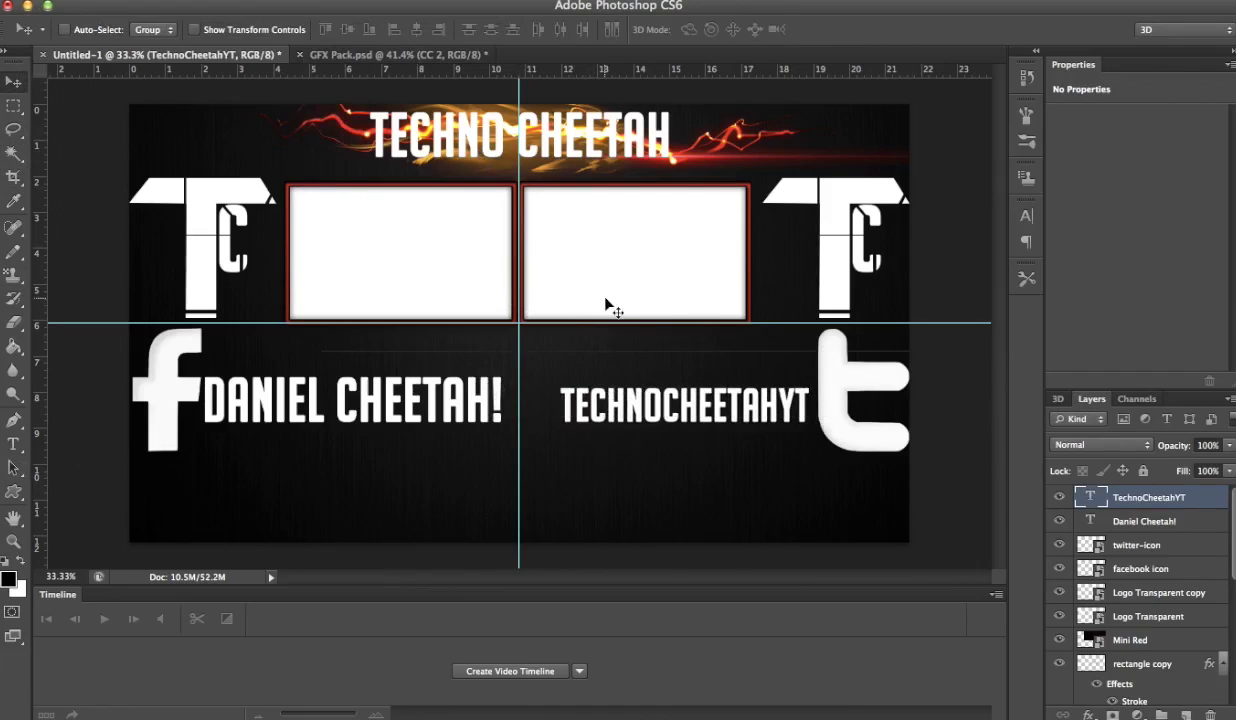
Delete the Lights flare layer and move the Mini Red streak above the title.
{"action": "scroll", "coordinate": [1140, 560], "scroll_direction": "down", "scroll_amount": 3}
{"action": "left_click", "coordinate": [1140, 590]}
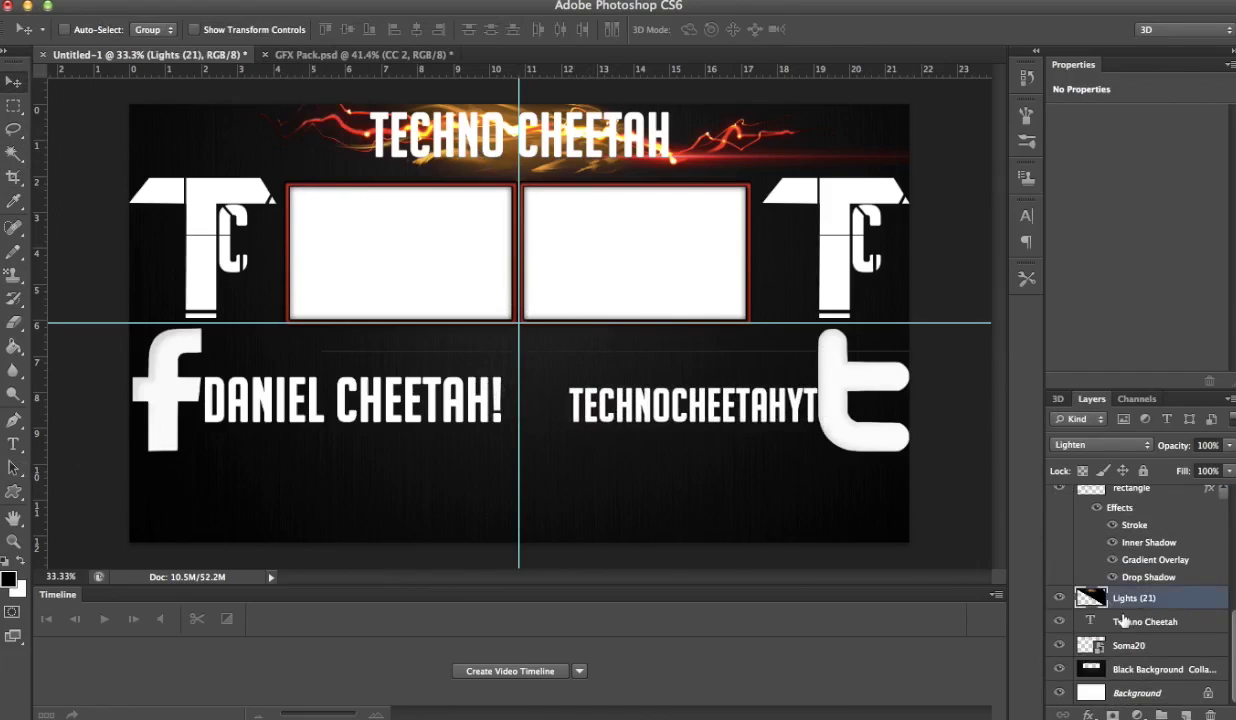
{"action": "key", "text": "Delete"}
{"action": "left_click", "coordinate": [1131, 660]}
{"action": "scroll", "coordinate": [1133, 655], "scroll_direction": "up", "scroll_amount": 5}
{"action": "left_click", "coordinate": [1085, 645]}
{"action": "left_click_drag", "start_coordinate": [674, 113], "coordinate": [692, 69]}
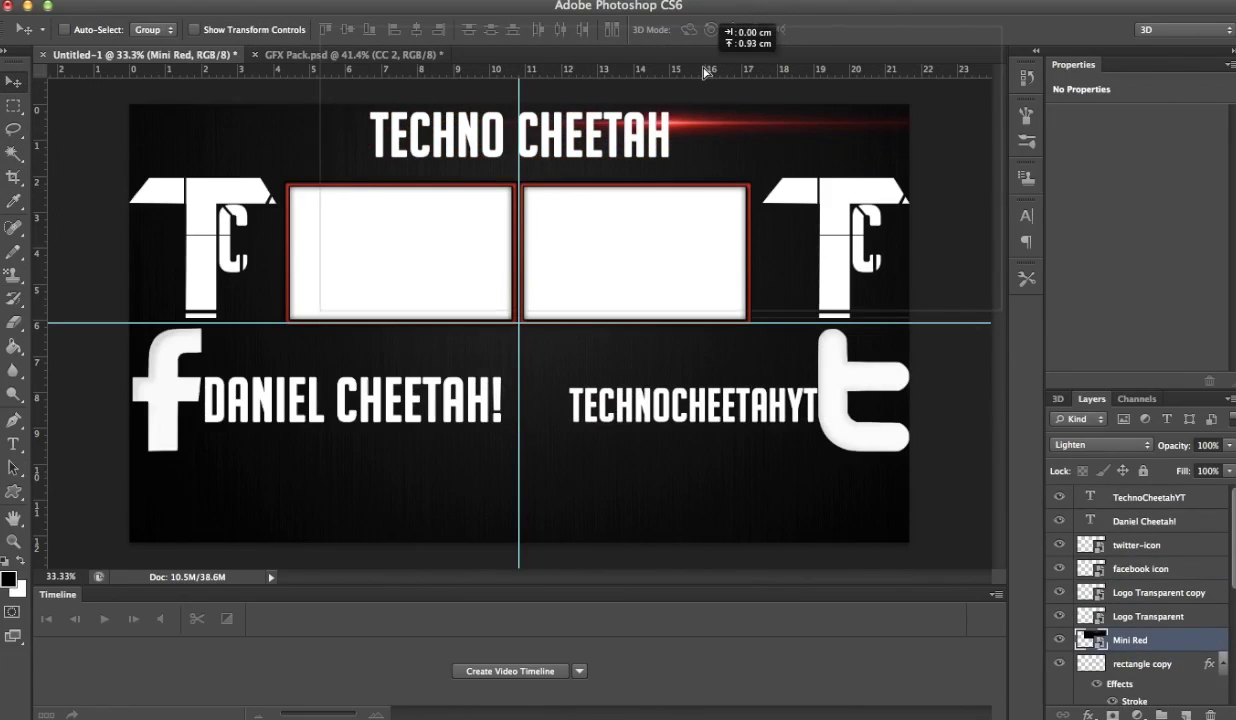
{"action": "left_click_drag", "start_coordinate": [700, 133], "coordinate": [695, 93]}
Set the SUBSCRIBE! text to 72 pt and move it to the lower centre.
{"action": "left_click", "coordinate": [13, 446]}
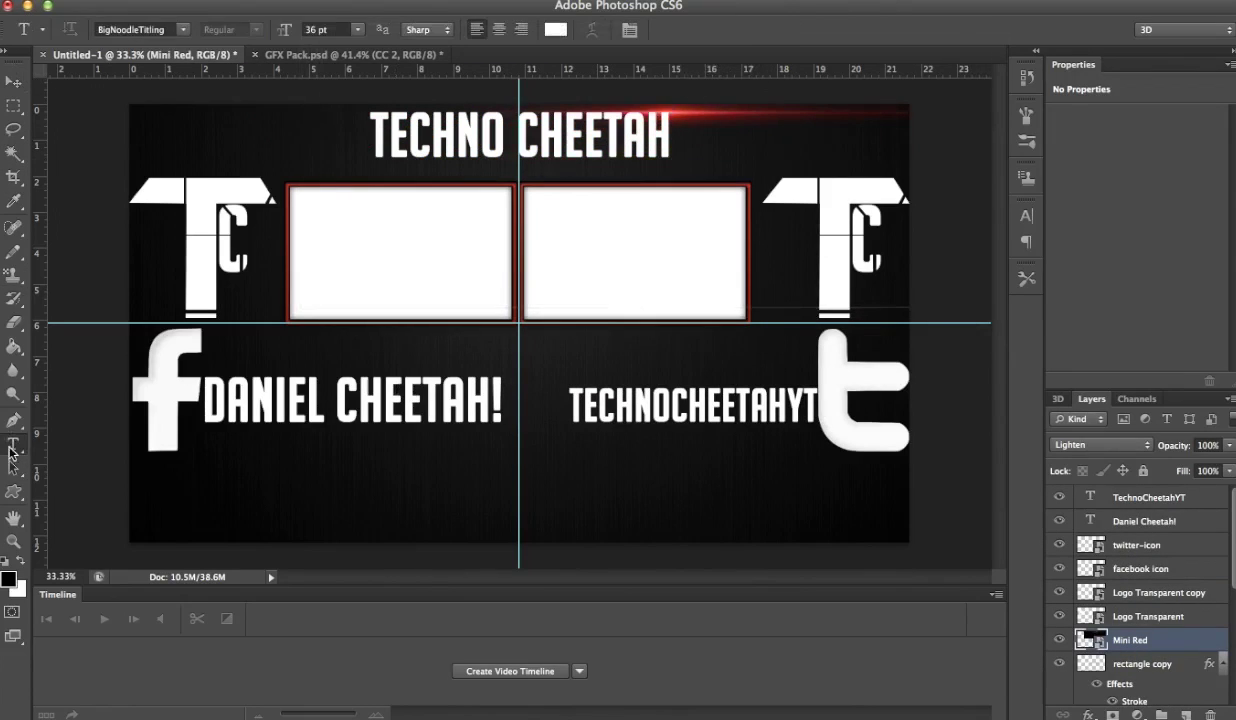
{"action": "left_click", "coordinate": [357, 29]}
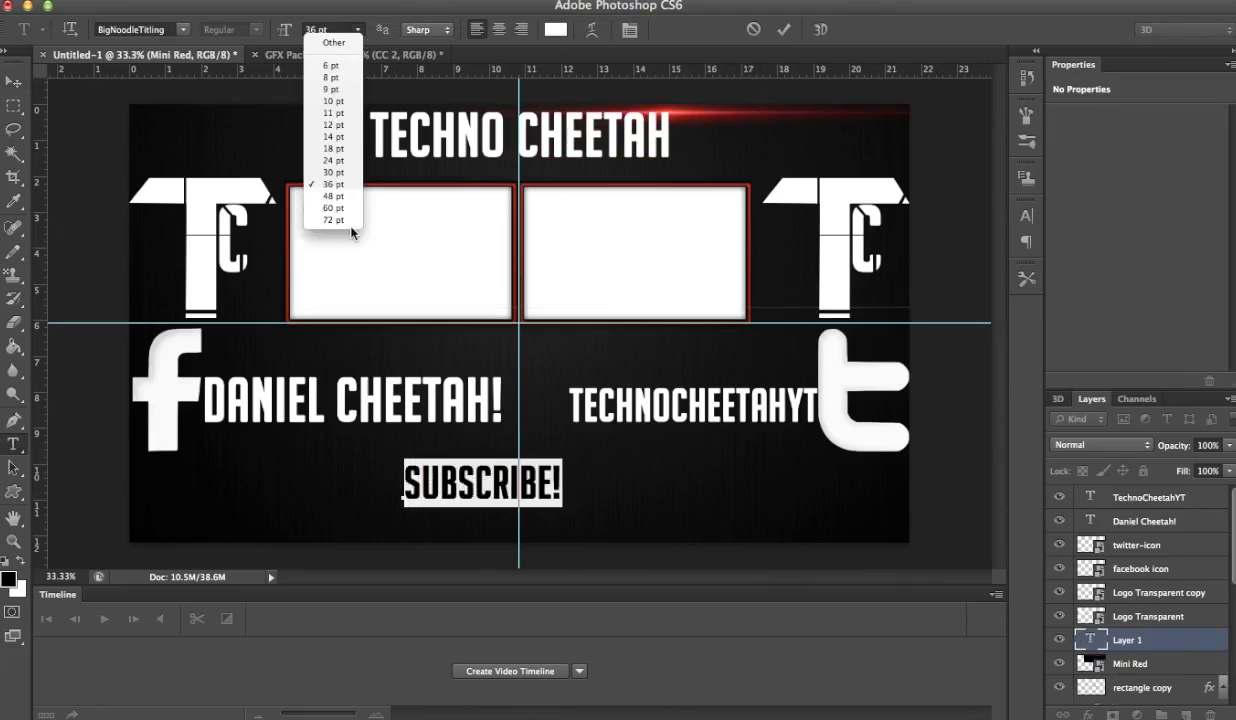
{"action": "left_click", "coordinate": [340, 226]}
{"action": "left_click", "coordinate": [13, 81]}
{"action": "left_click_drag", "start_coordinate": [605, 518], "coordinate": [584, 534]}
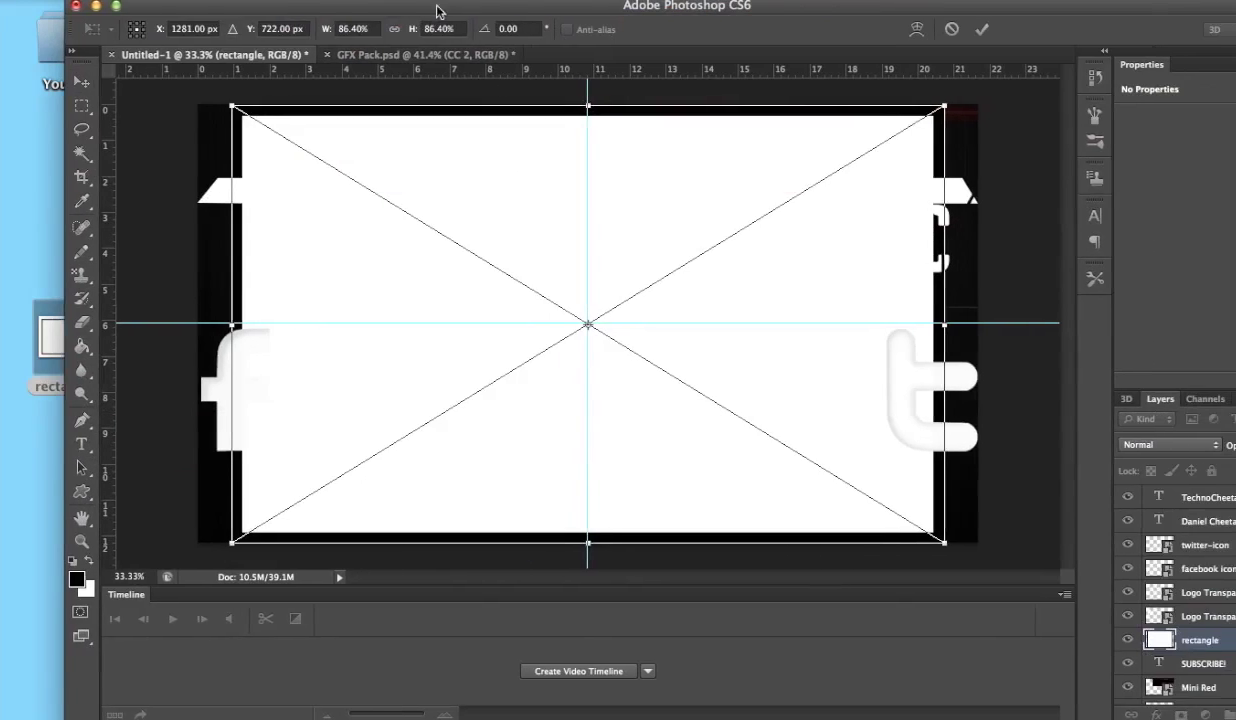
Scale the placed white rectangle wide and short over SUBSCRIBE!, then commit it.
{"action": "mouse_move", "coordinate": [232, 105]}
{"action": "left_mouse_down"}
{"action": "mouse_move", "coordinate": [712, 400]}
{"action": "mouse_move", "coordinate": [470, 414]}
{"action": "mouse_move", "coordinate": [514, 446]}
{"action": "mouse_move", "coordinate": [452, 440]}
{"action": "left_mouse_up"}
{"action": "left_click_drag", "start_coordinate": [622, 542], "coordinate": [752, 524]}
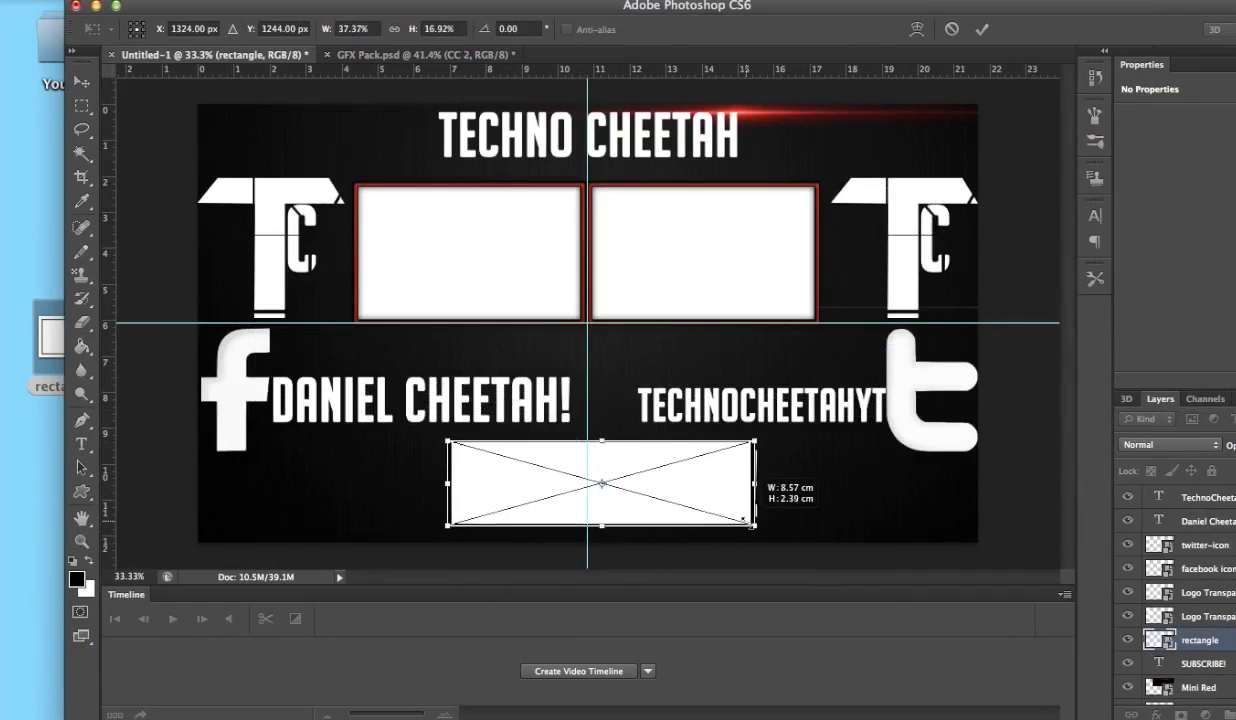
{"action": "key", "text": "v"}
{"action": "key", "text": "Return"}
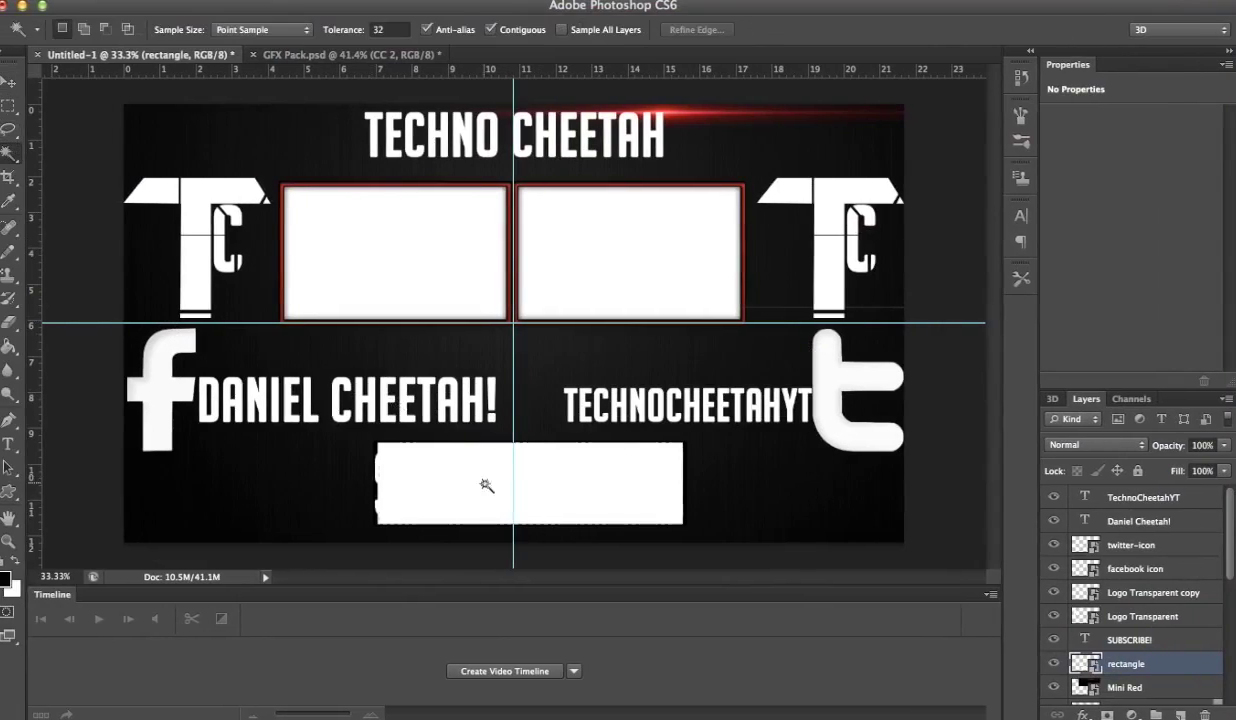
Delete the rectangle's white fill to reveal SUBSCRIBE!
{"action": "left_click", "coordinate": [486, 486]}
{"action": "key", "text": "e"}
{"action": "key", "text": "Delete"}
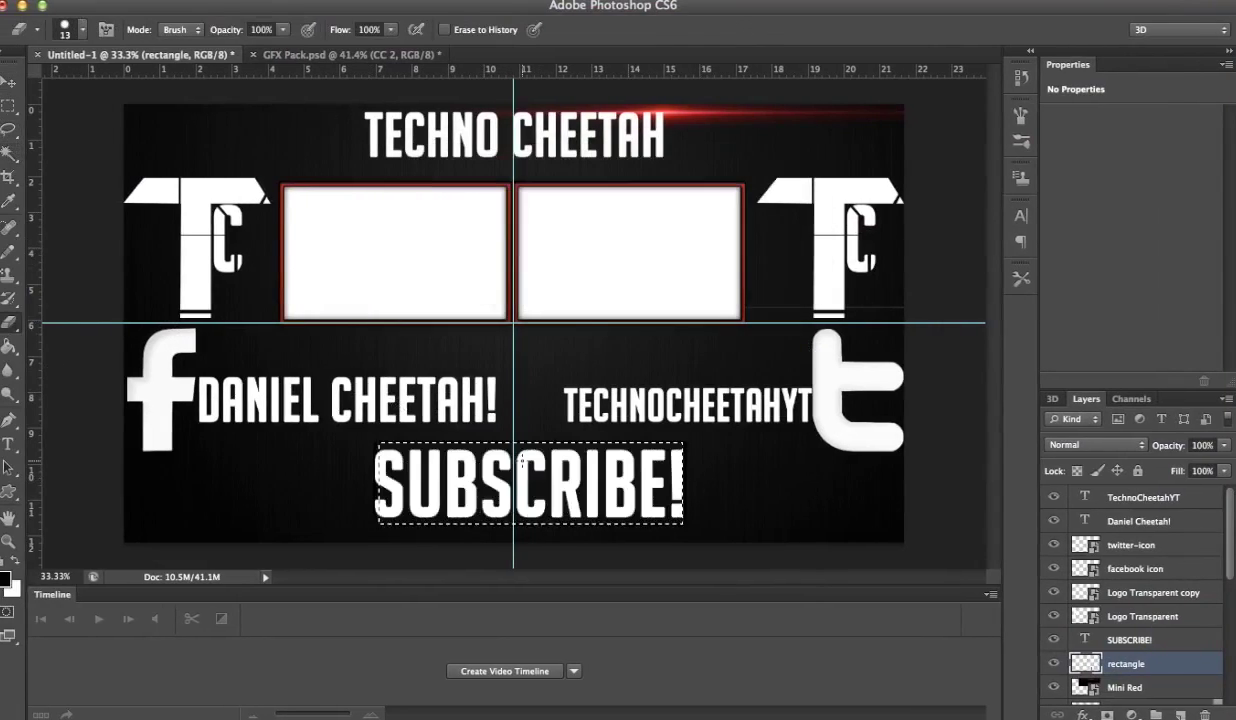
{"action": "right_click", "coordinate": [1156, 663]}
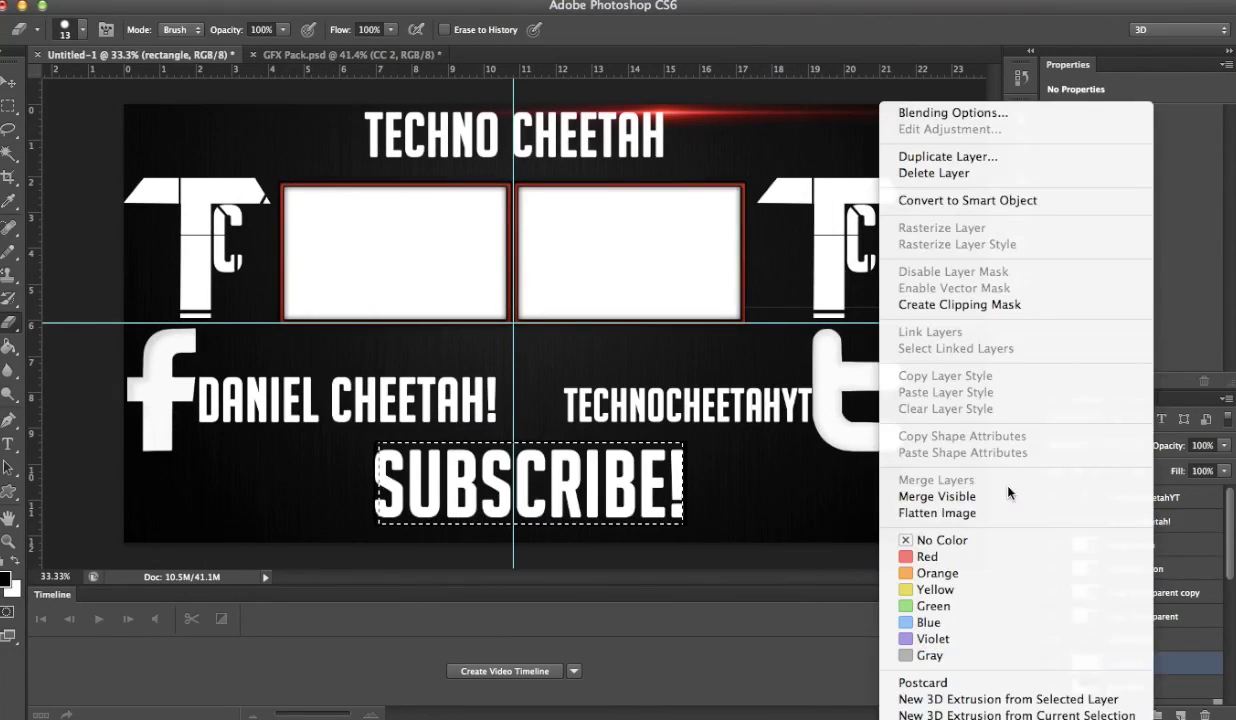
{"action": "left_click", "coordinate": [1190, 655]}
{"action": "left_click", "coordinate": [1190, 630]}
{"action": "scroll", "coordinate": [1192, 633], "scroll_direction": "down", "scroll_amount": 2}
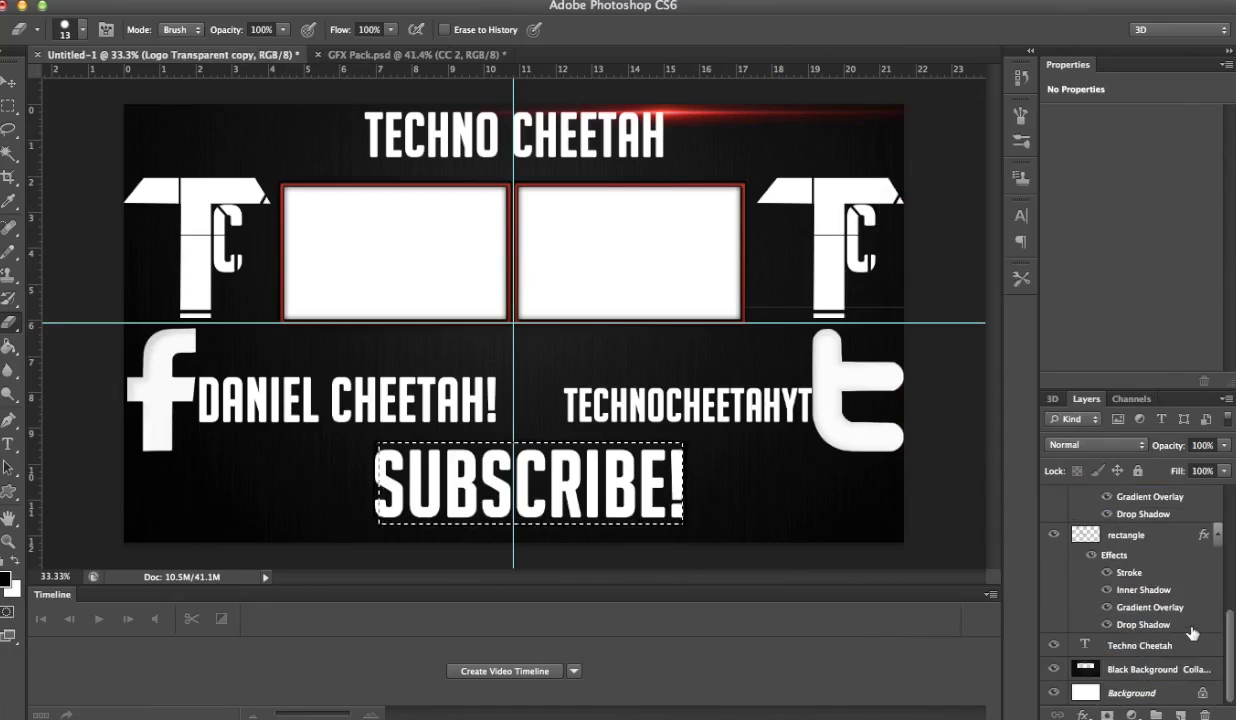
Copy the red frame layer style from the boxes and paste it onto the rectangle.
{"action": "right_click", "coordinate": [1192, 633]}
{"action": "left_click", "coordinate": [1153, 597]}
{"action": "right_click", "coordinate": [1130, 664]}
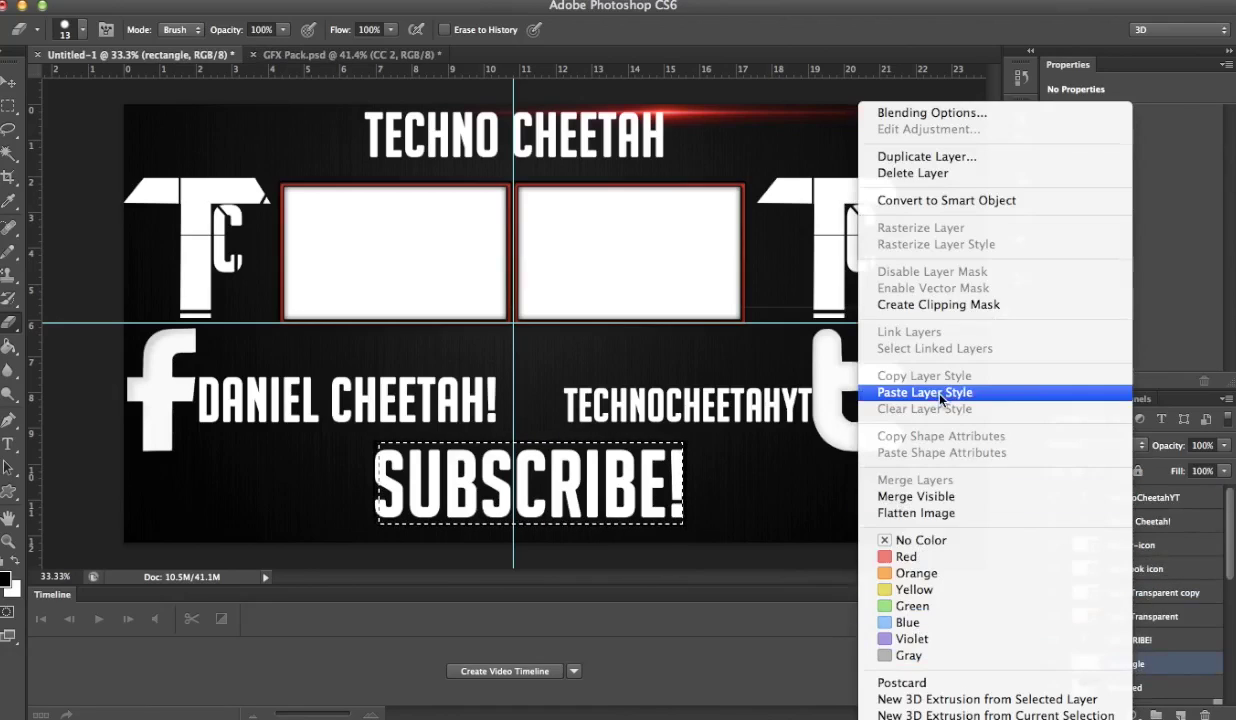
{"action": "left_click", "coordinate": [897, 389]}
Free Transform the SUBSCRIBE! frame to fit and apply the resize.
{"action": "key", "text": "v"}
{"action": "key", "text": "m"}
{"action": "key", "text": "v"}
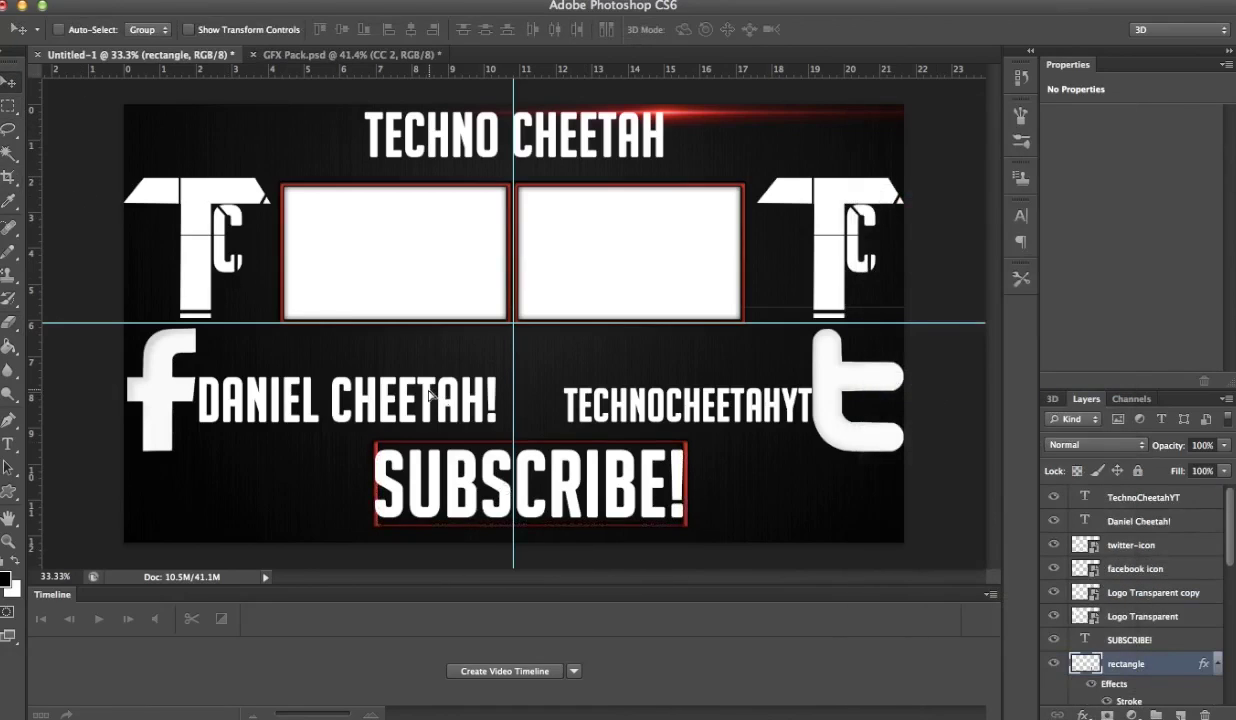
{"action": "key", "text": "ctrl+t"}
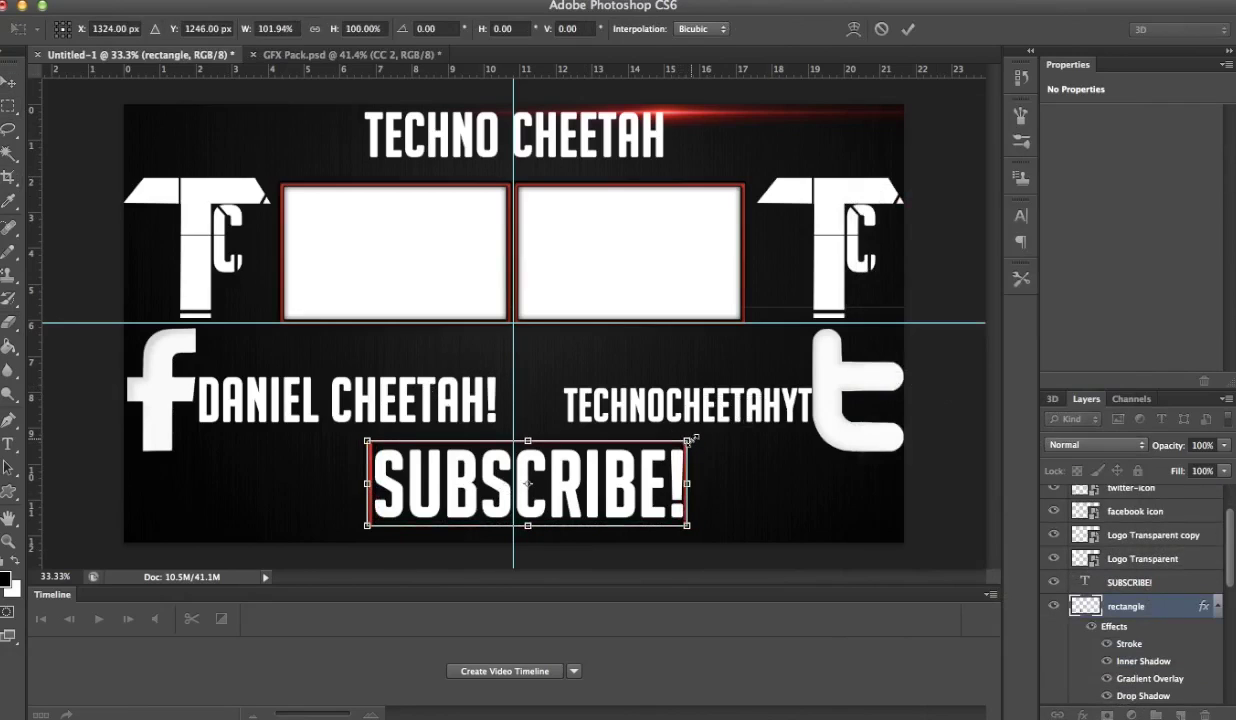
{"action": "key", "text": "v"}
{"action": "key", "text": "Return"}
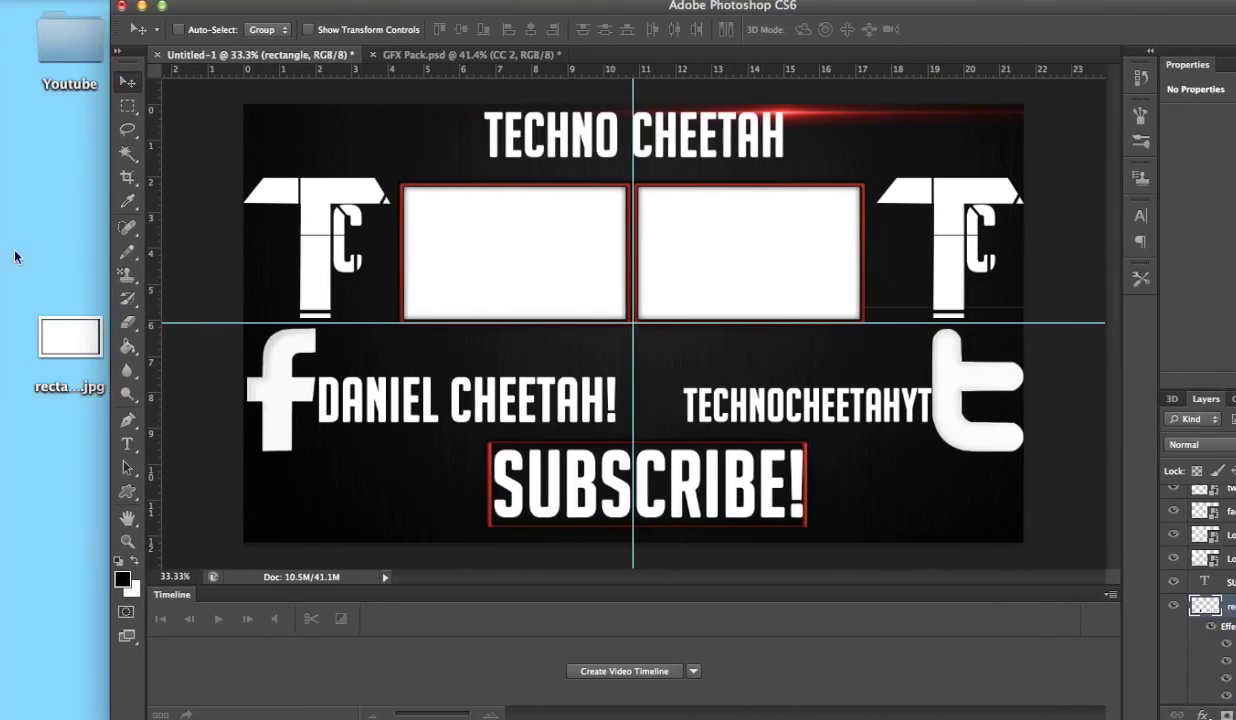
{"action": "double_click", "coordinate": [69, 45]}
Clear the textured Black Background layer and fill it solid black.
{"action": "left_click", "coordinate": [97, 222]}
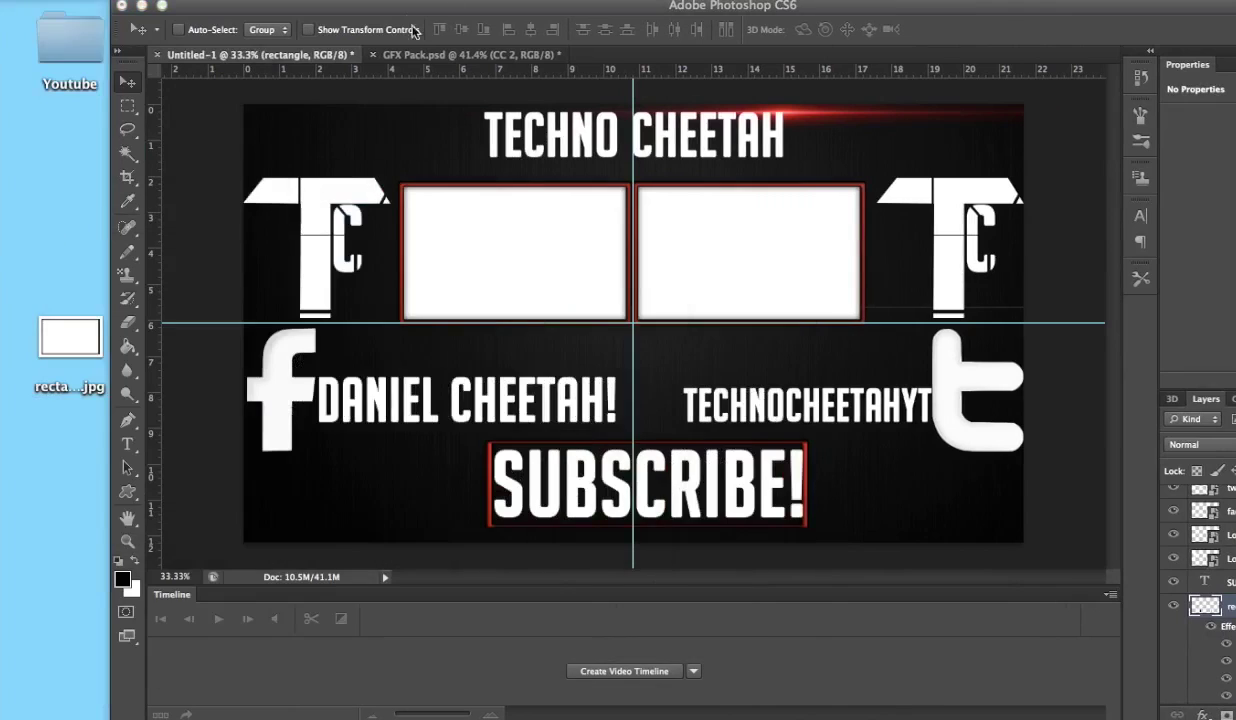
{"action": "key", "text": "w"}
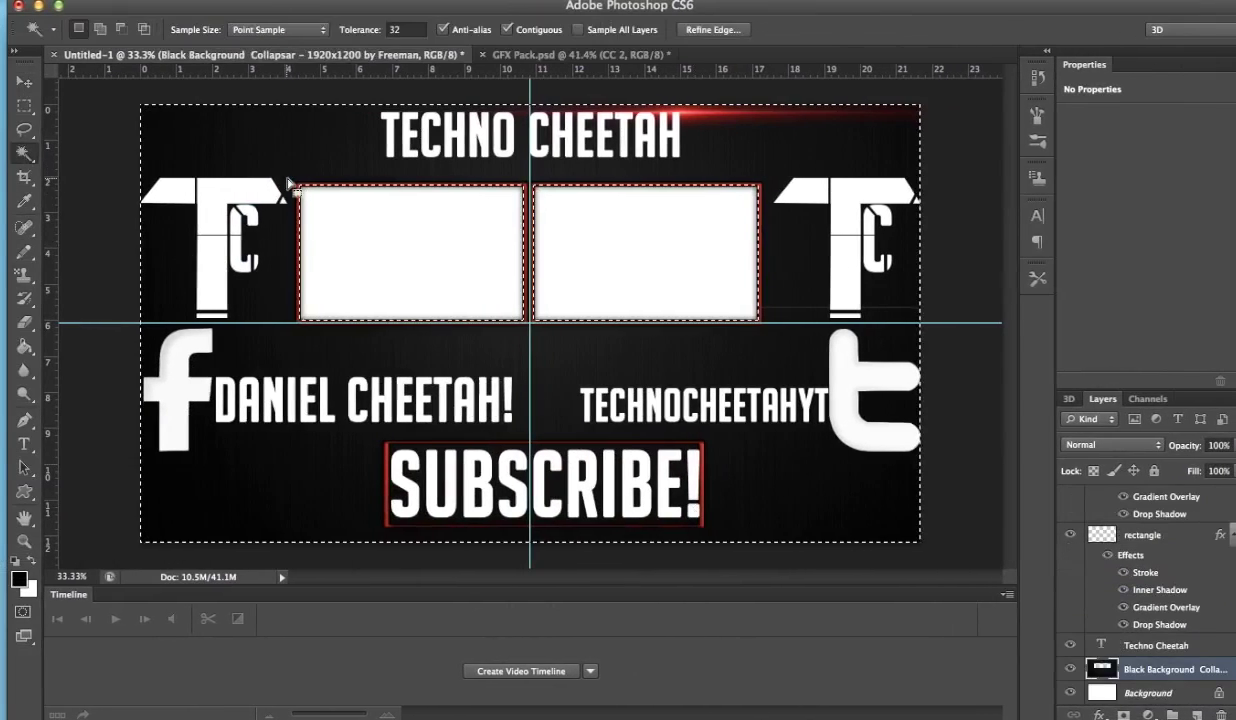
{"action": "left_click", "coordinate": [285, 190]}
{"action": "left_click", "coordinate": [1148, 692]}
{"action": "left_click", "coordinate": [1149, 666]}
{"action": "key", "text": "Delete"}
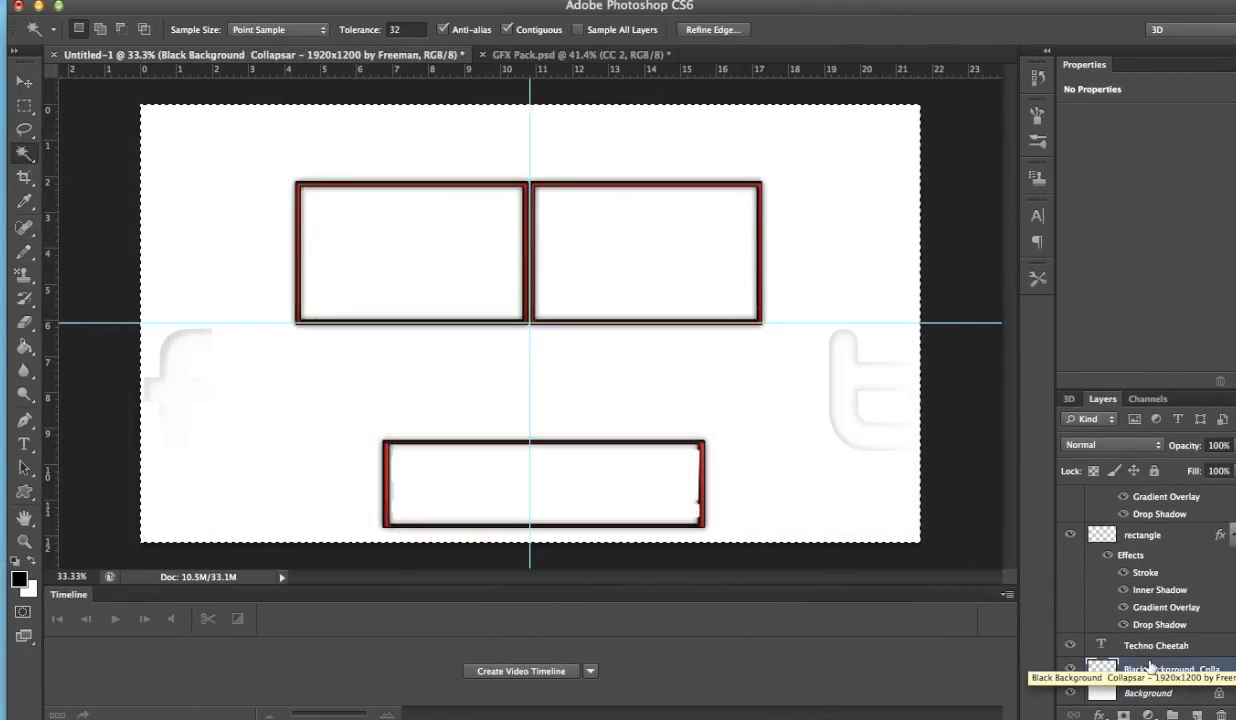
{"action": "key", "text": "g"}
{"action": "left_click", "coordinate": [204, 335]}
{"action": "left_click", "coordinate": [24, 105]}
{"action": "key", "text": "ctrl+d"}
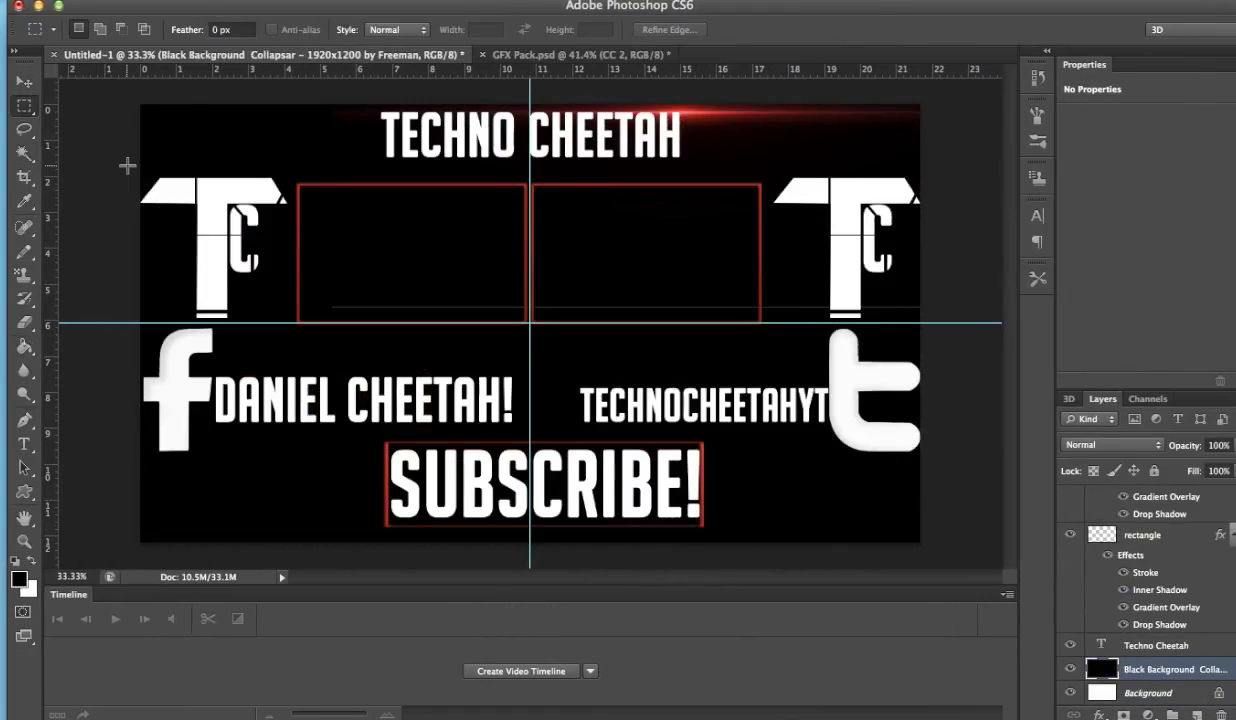
Fill the inside of the left red-framed box white.
{"action": "scroll", "coordinate": [1175, 585], "scroll_direction": "up", "scroll_amount": 5}
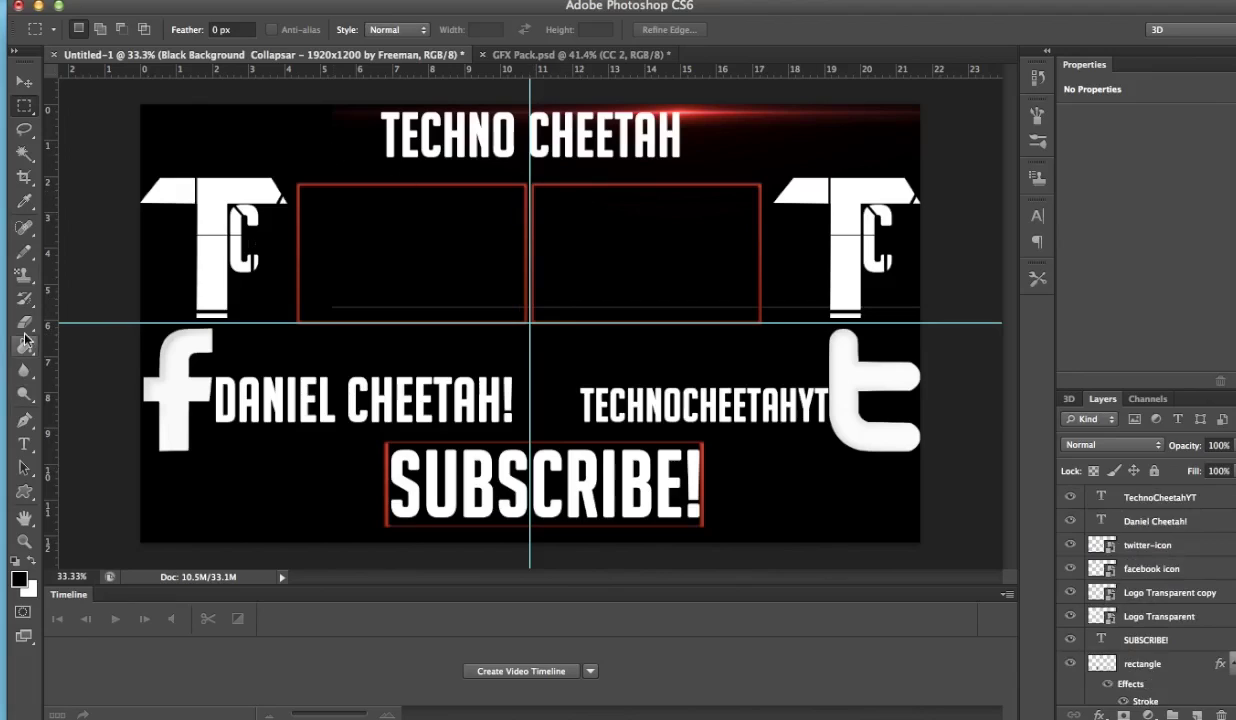
{"action": "left_click", "coordinate": [24, 152]}
{"action": "scroll", "coordinate": [1150, 600], "scroll_direction": "down", "scroll_amount": 5}
{"action": "left_click", "coordinate": [1145, 570]}
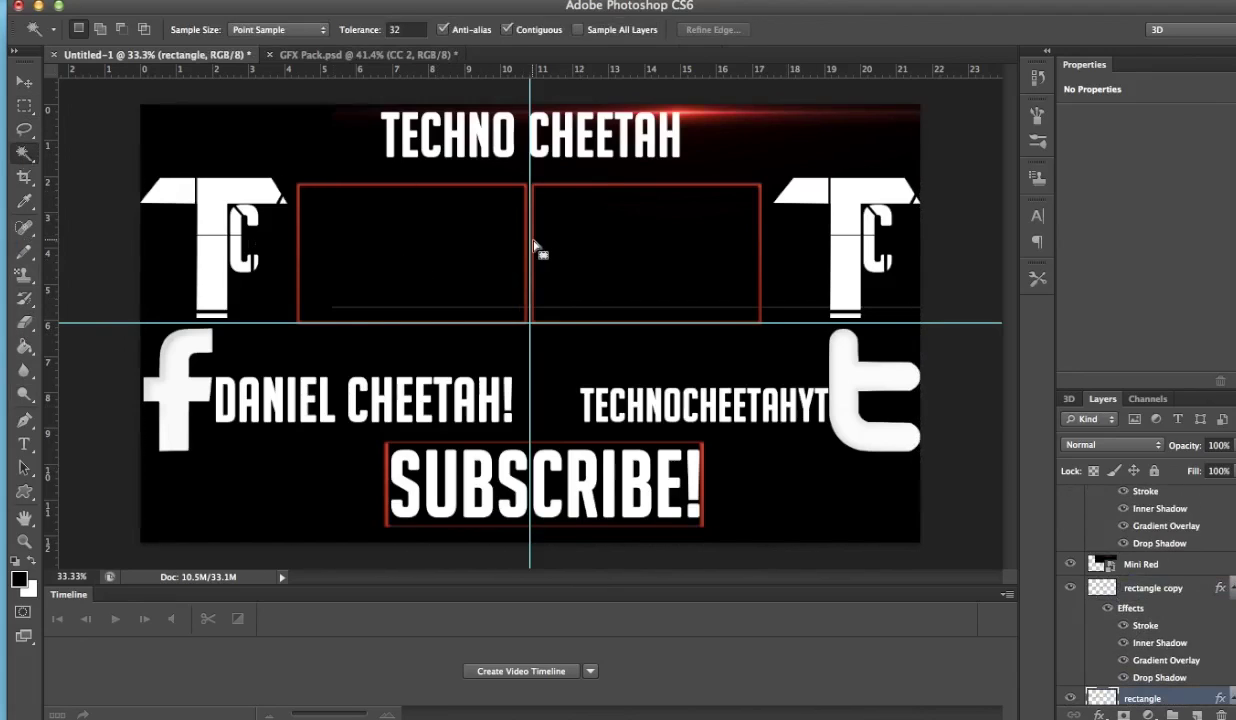
{"action": "left_click", "coordinate": [452, 279]}
{"action": "scroll", "coordinate": [1150, 600], "scroll_direction": "down", "scroll_amount": 5}
{"action": "left_click", "coordinate": [1150, 668]}
{"action": "key", "text": "Delete"}
Fill the inside of the right red-framed box white and drop the selection.
{"action": "scroll", "coordinate": [1127, 502], "scroll_direction": "up", "scroll_amount": 3}
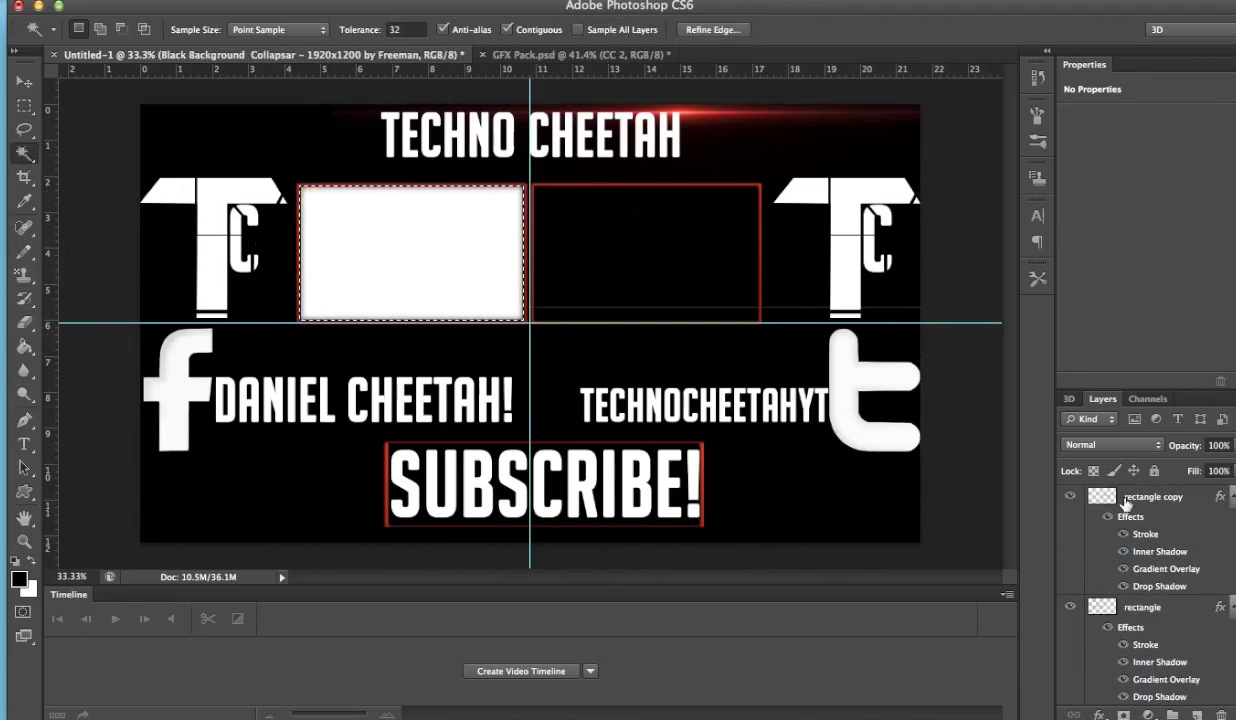
{"action": "left_click", "coordinate": [1127, 502]}
{"action": "left_click", "coordinate": [645, 250]}
{"action": "left_click", "coordinate": [1150, 668]}
{"action": "key", "text": "Delete"}
{"action": "key", "text": "ctrl+d"}
{"action": "left_click", "coordinate": [24, 82]}
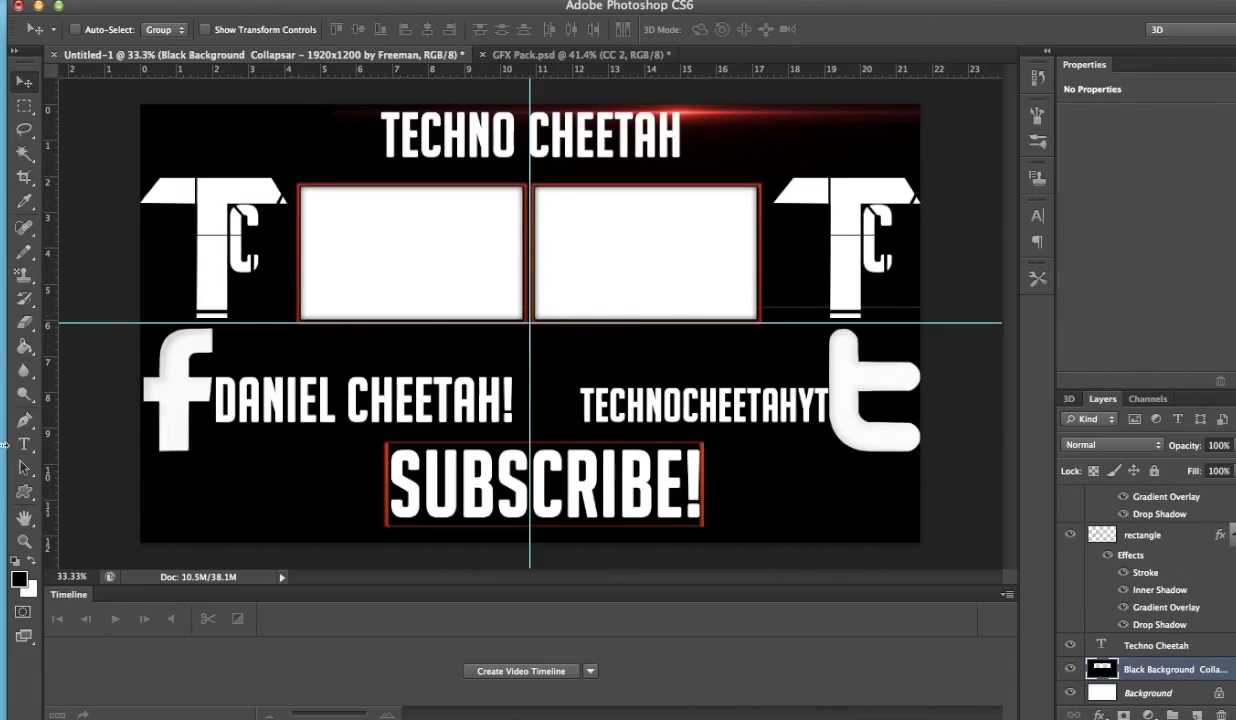
{"action": "left_click", "coordinate": [24, 443]}
{"action": "left_click", "coordinate": [582, 403]}
Move the Twitter handle left beside the Facebook name.
{"action": "key", "text": "ctrl+a"}
{"action": "left_click", "coordinate": [368, 29]}
{"action": "left_click", "coordinate": [338, 195]}
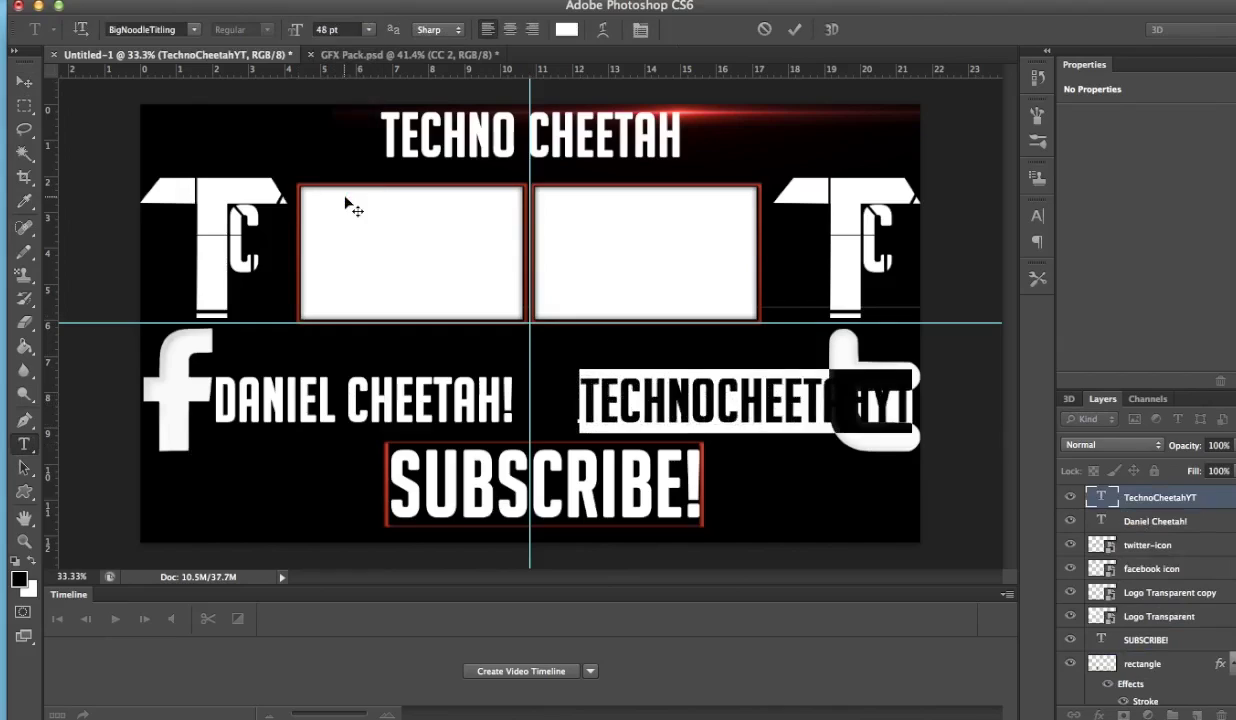
{"action": "left_click", "coordinate": [24, 82]}
{"action": "left_click_drag", "start_coordinate": [650, 395], "coordinate": [588, 395]}
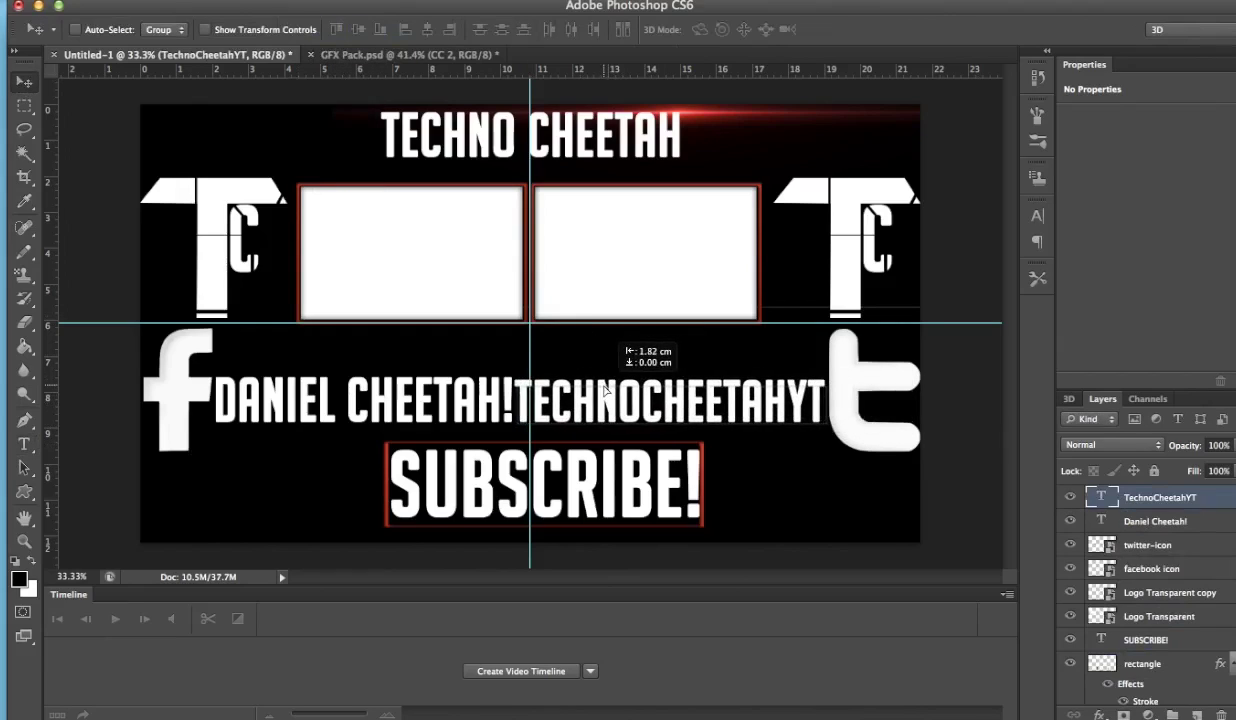
Resize the TECHNOCHEETAHYT handle text to 45 pt and nudge it slightly right.
{"action": "left_click", "coordinate": [24, 443]}
{"action": "left_click_drag", "start_coordinate": [512, 385], "coordinate": [835, 390]}
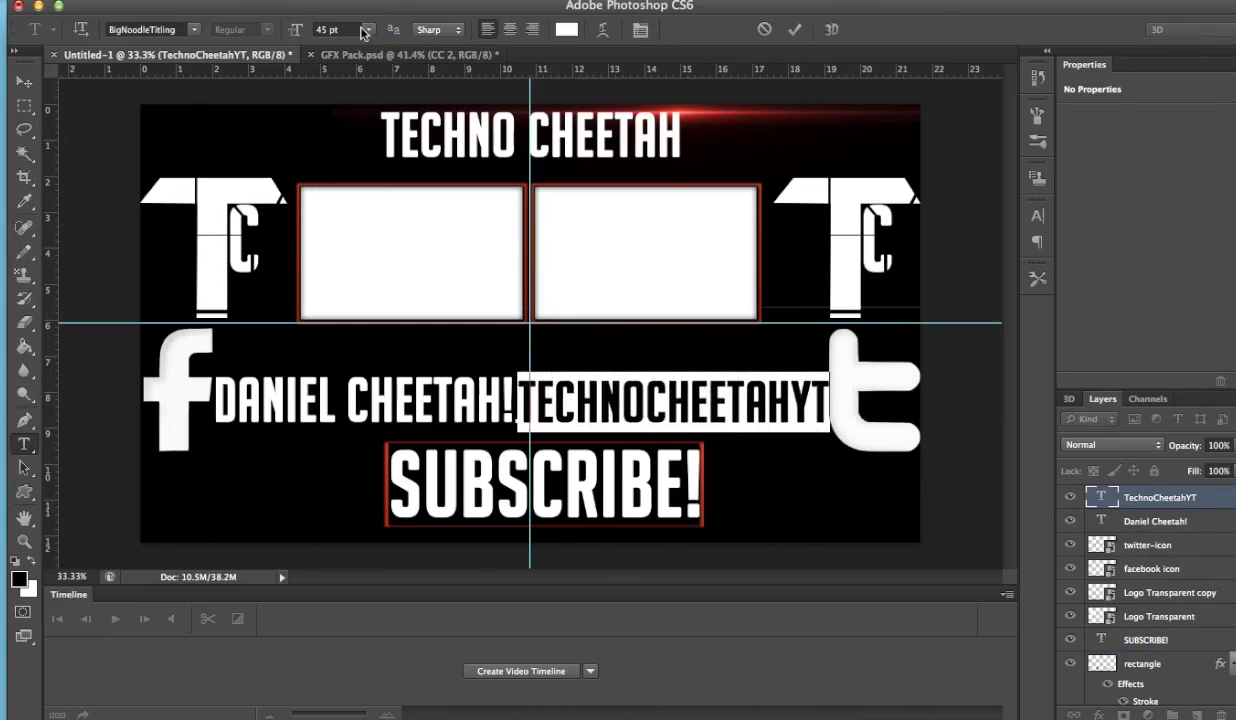
{"action": "left_click", "coordinate": [330, 24]}
{"action": "key", "text": "Return"}
{"action": "left_click", "coordinate": [24, 82]}
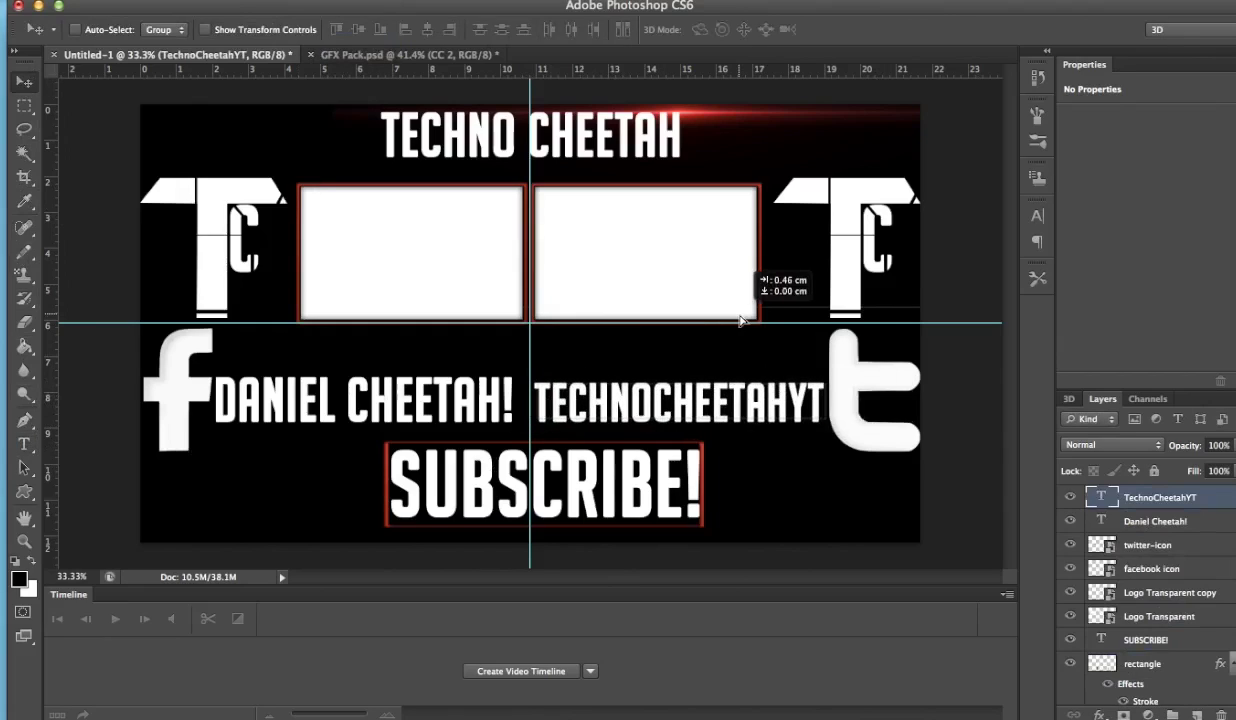
{"action": "left_click_drag", "start_coordinate": [725, 318], "coordinate": [745, 322]}
Save the banner as Still Outro.psd on the Desktop.
{"action": "left_click", "coordinate": [85, 0]}
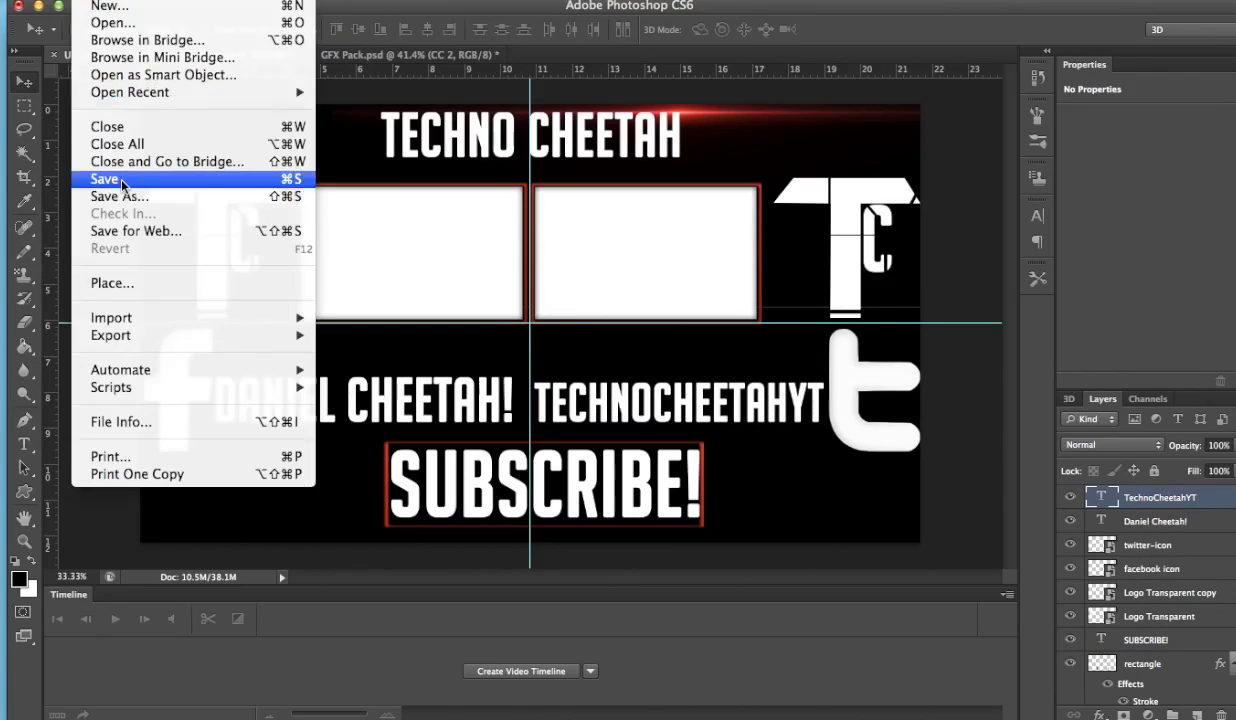
{"action": "left_click", "coordinate": [110, 177]}
{"action": "type", "text": "Outro.psd"}
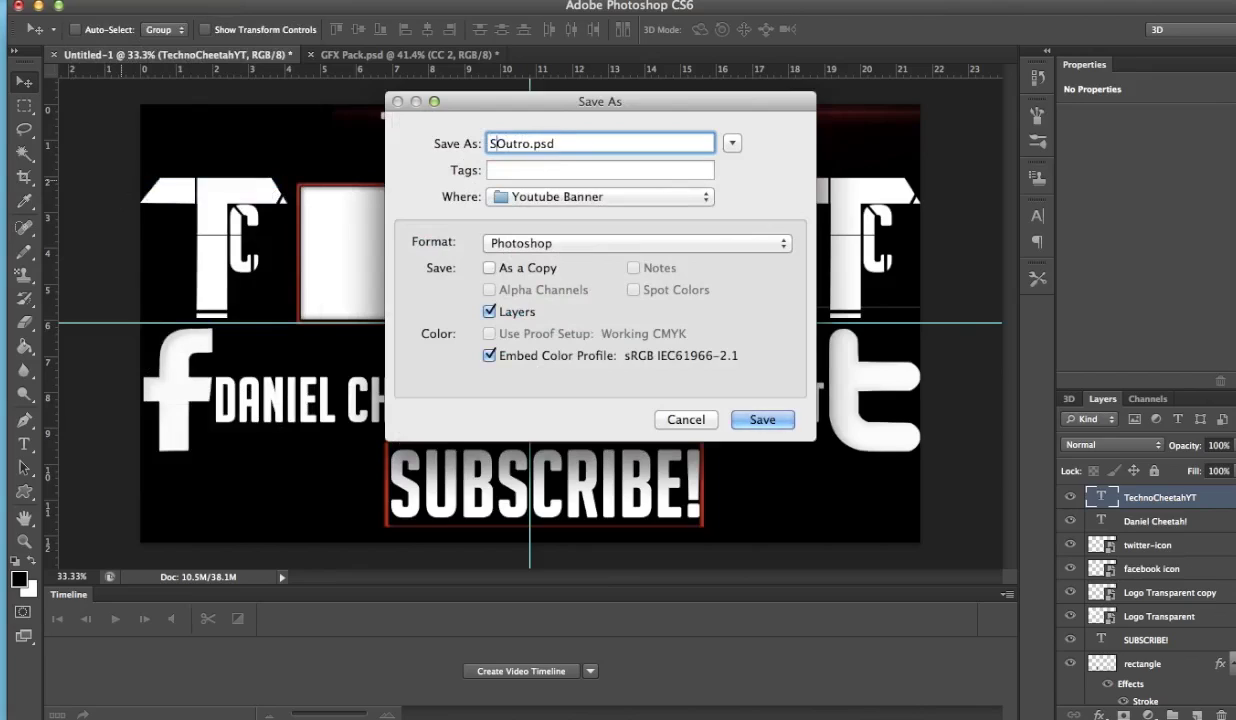
{"action": "type", "text": "till"}
{"action": "left_click", "coordinate": [600, 196]}
{"action": "left_click", "coordinate": [555, 268]}
{"action": "left_click", "coordinate": [762, 419]}
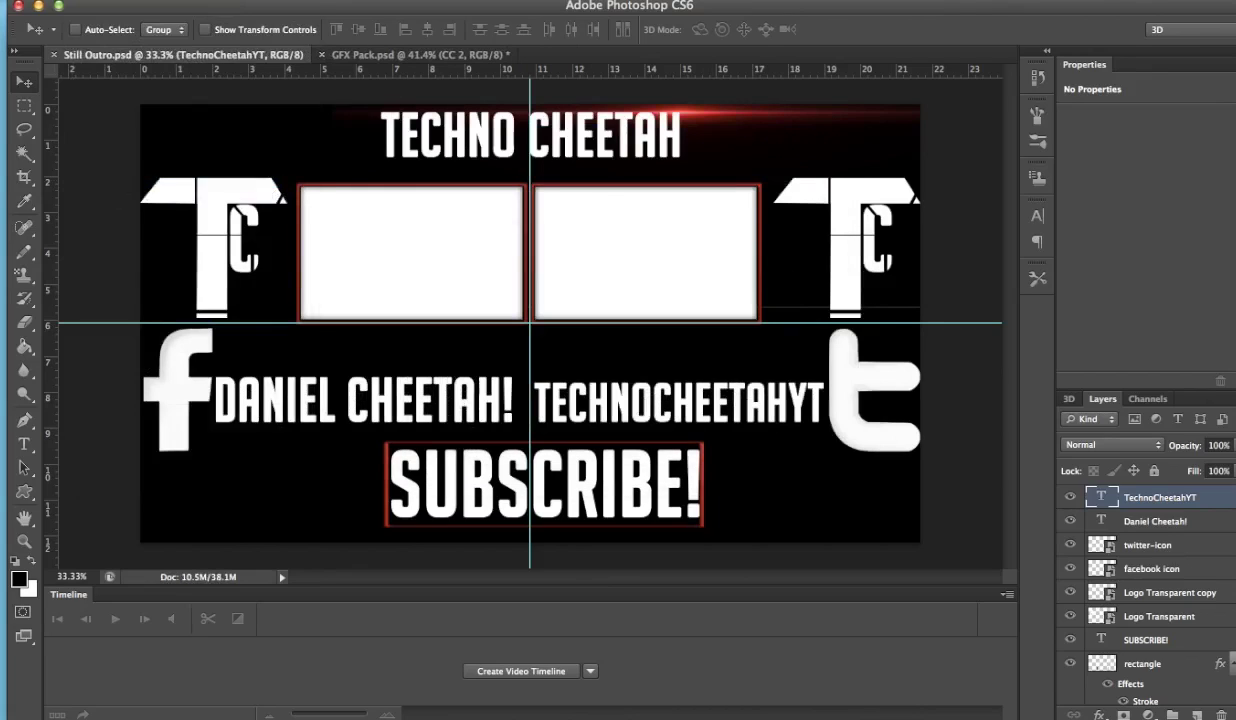
Export a PNG copy of the banner as Still Outro.png.
{"action": "left_click", "coordinate": [80, 2]}
{"action": "left_click", "coordinate": [110, 196]}
{"action": "left_click", "coordinate": [636, 243]}
{"action": "left_click", "coordinate": [600, 493]}
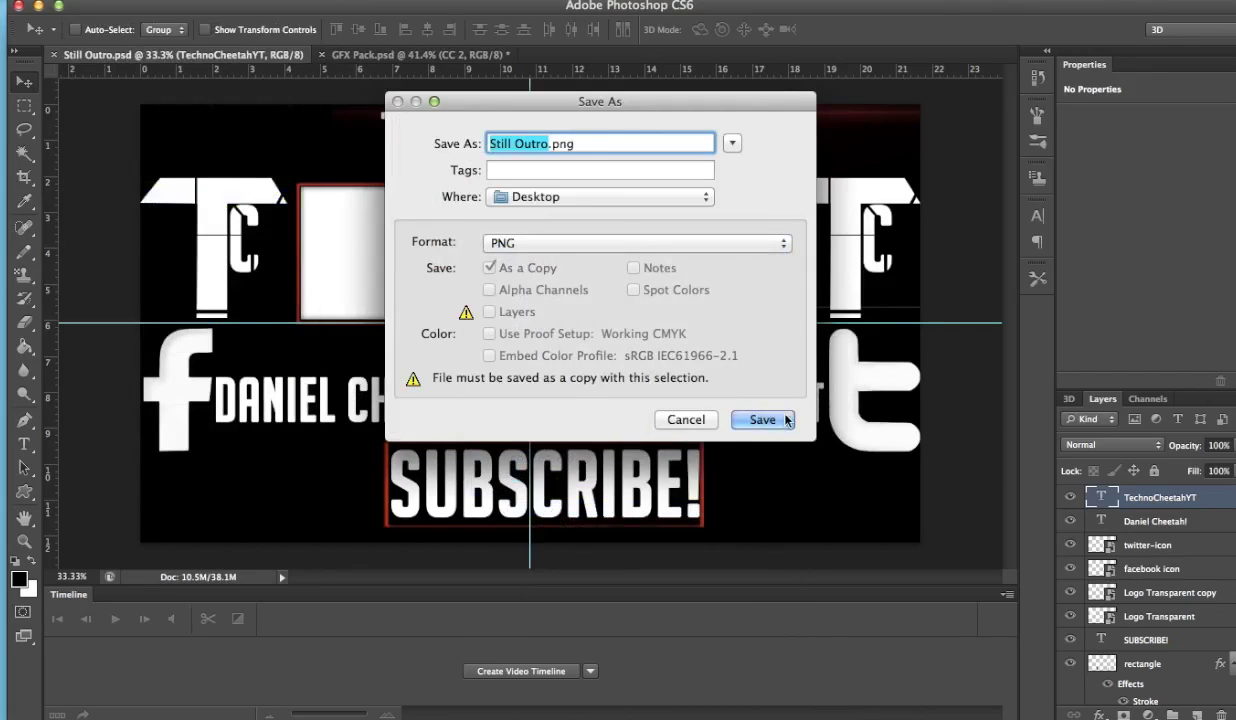
{"action": "left_click", "coordinate": [762, 419]}
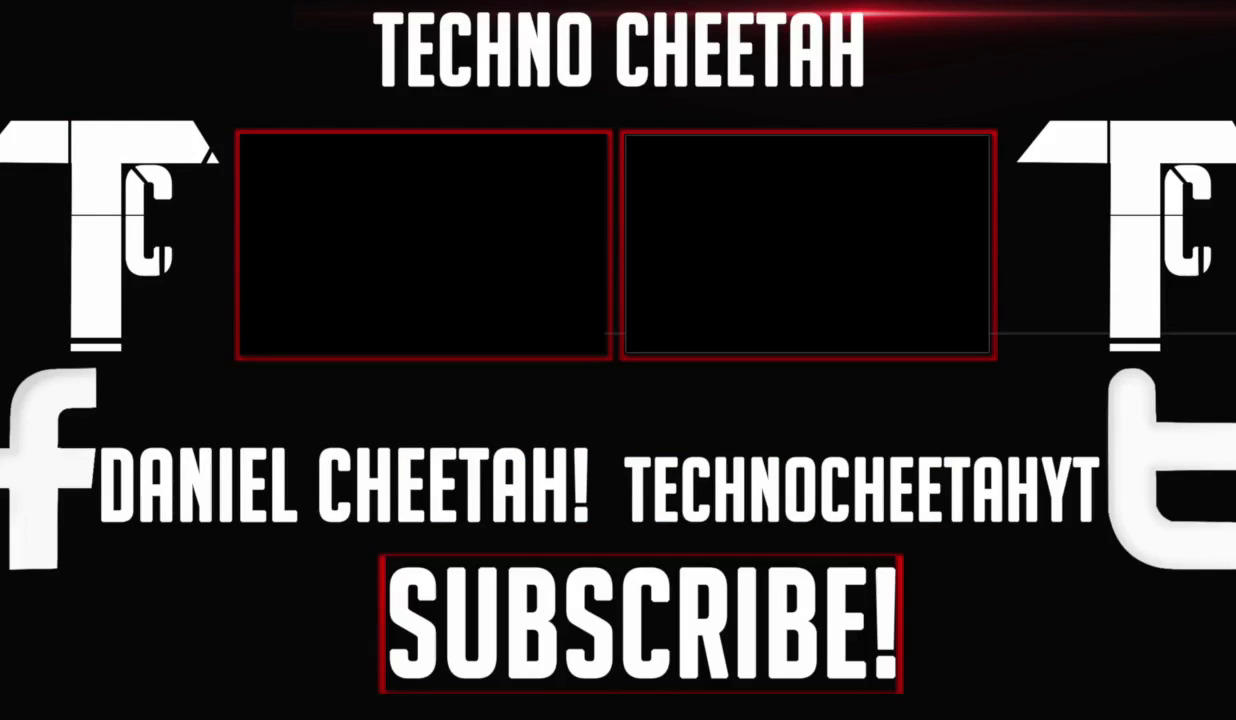